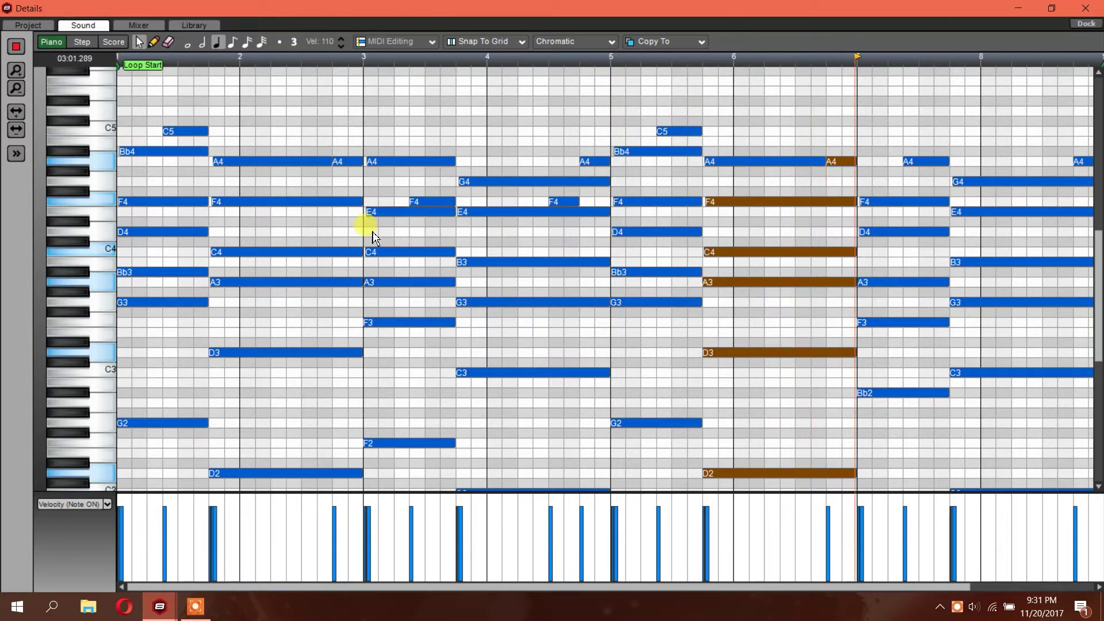
- Inspect the chord note starts around bar 3 in the detached piano roll, redock the editor and collapse it
scroll(368, 230, "up", 2)
scroll(380, 240, "up", 1)
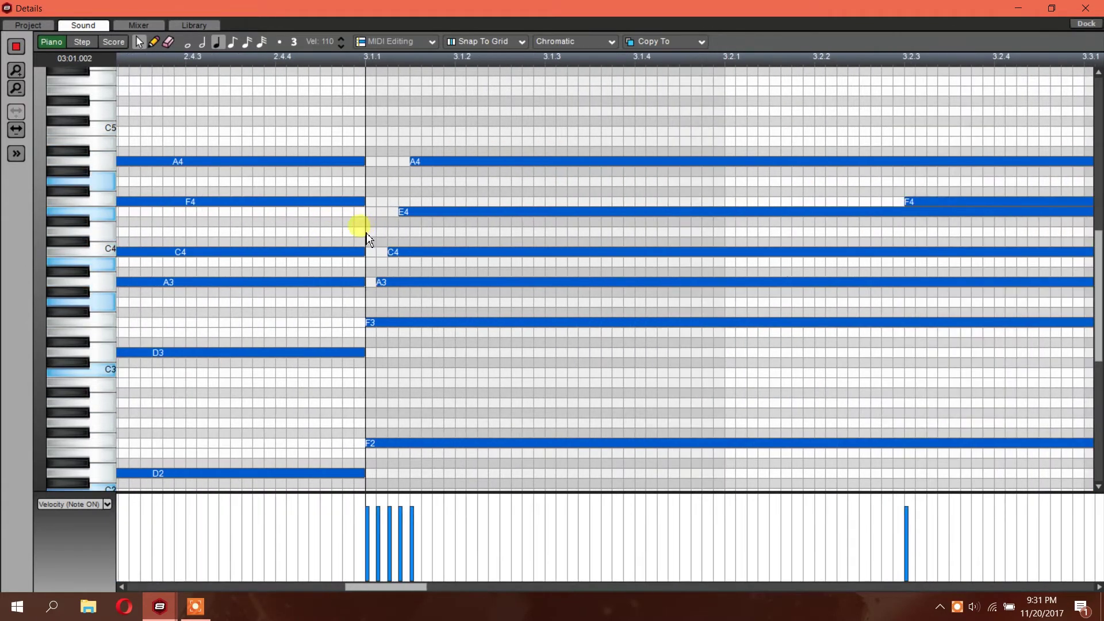
scroll(357, 236, "down", 4)
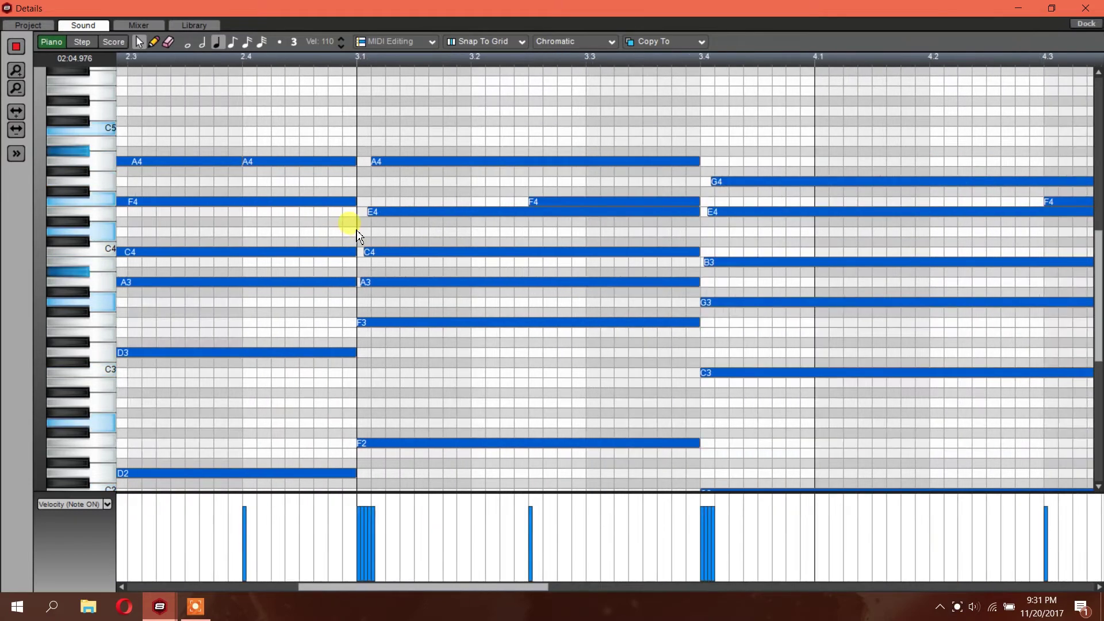
left_click(1085, 24)
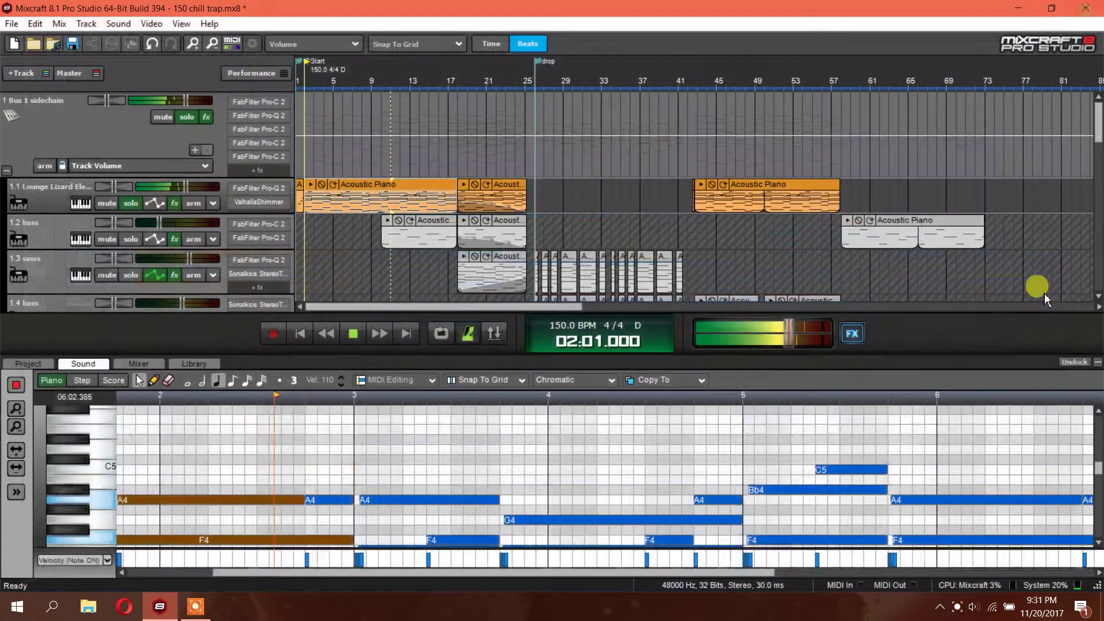
left_click(1097, 363)
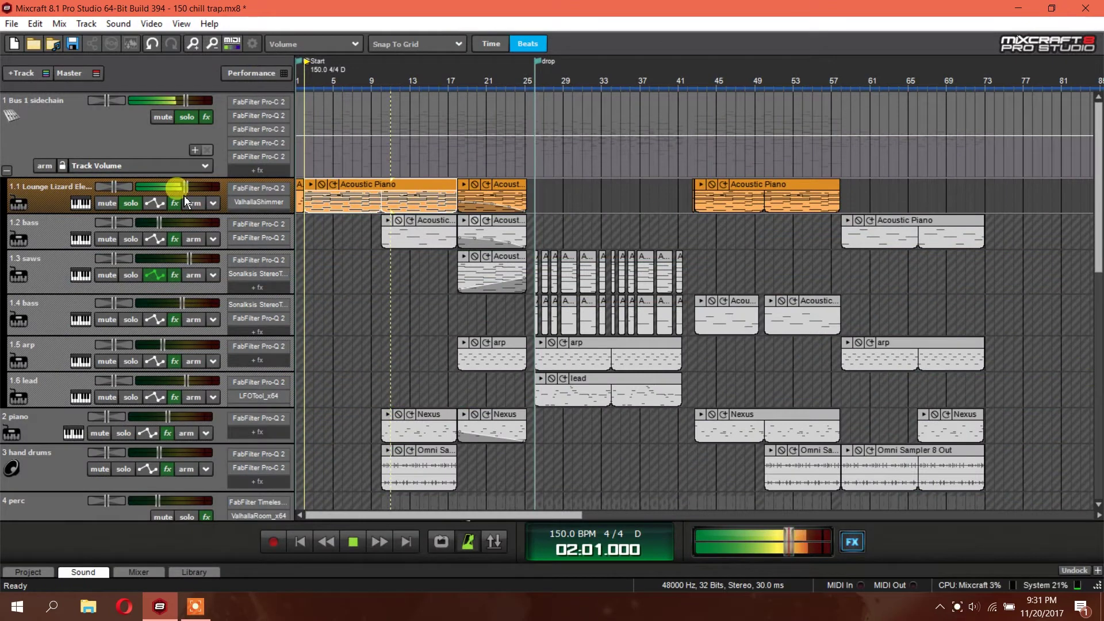
- Enlarge the Lounge Lizard track's height and view its FabFilter Pro-Q 2 equalizer curve
left_click(221, 211)
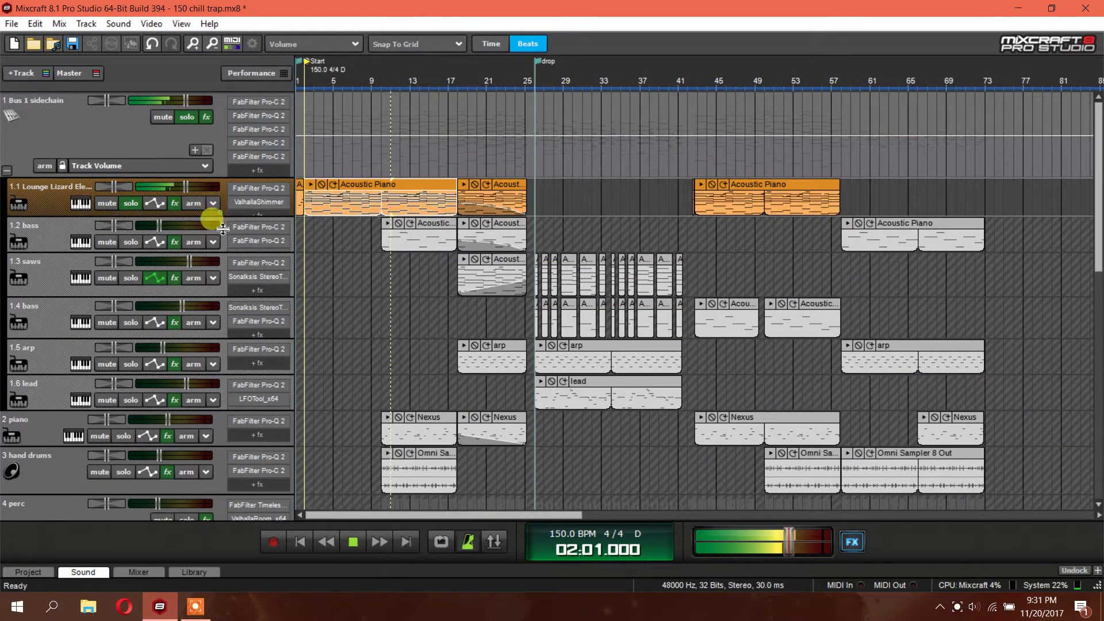
left_click(257, 189)
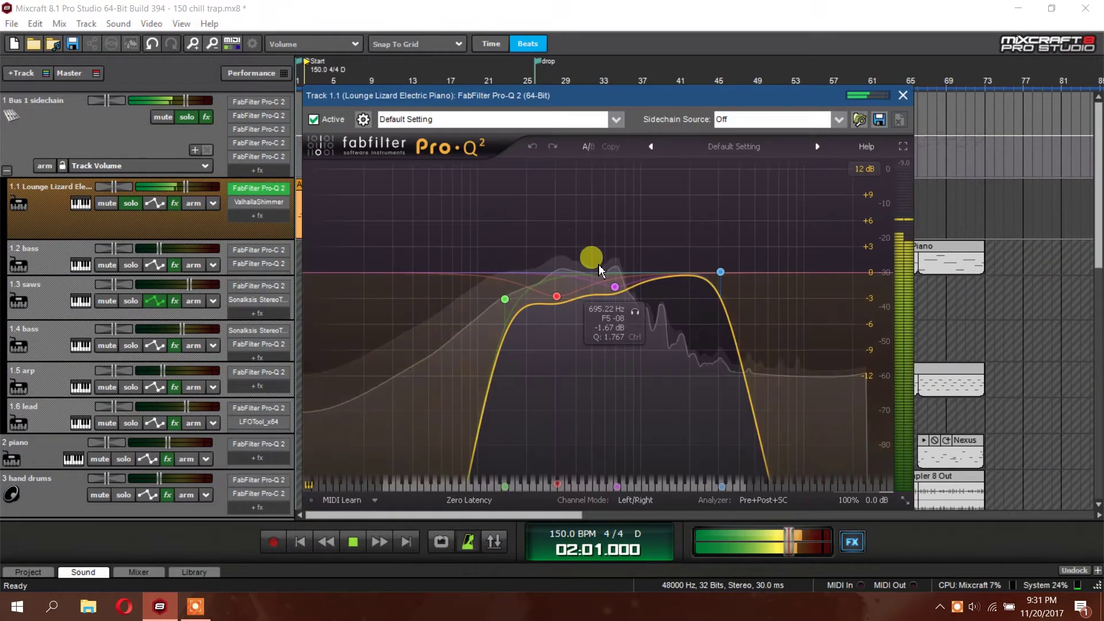
left_click(902, 96)
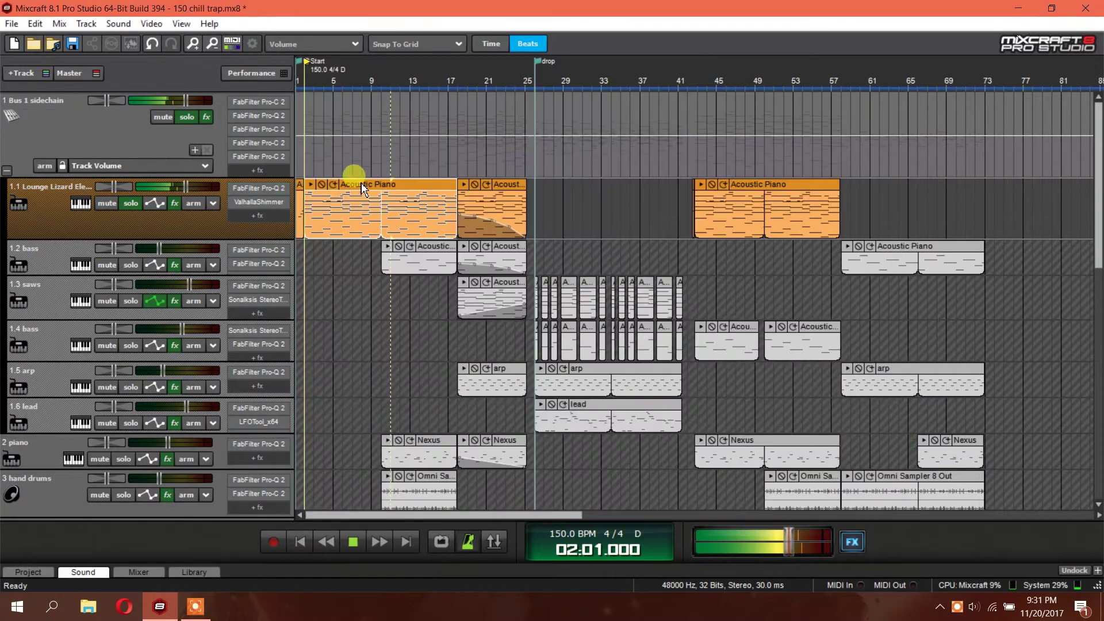
- View the Lounge Lizard track's ValhallaShimmer reverb settings and its Lounge Lizard Electric Piano instrument
left_click(266, 205)
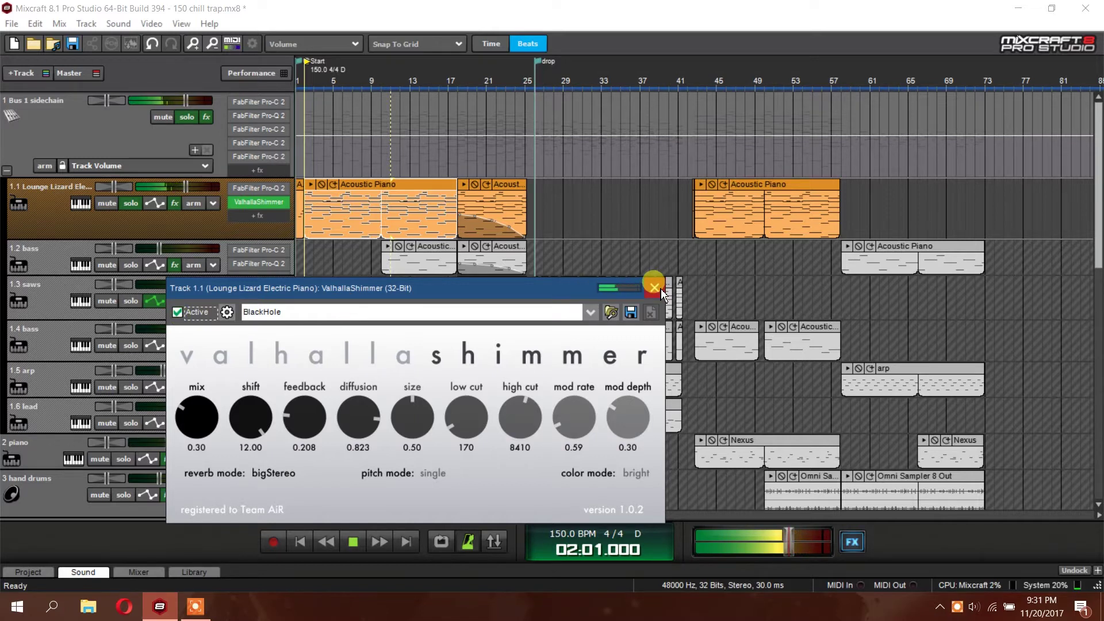
left_click(654, 287)
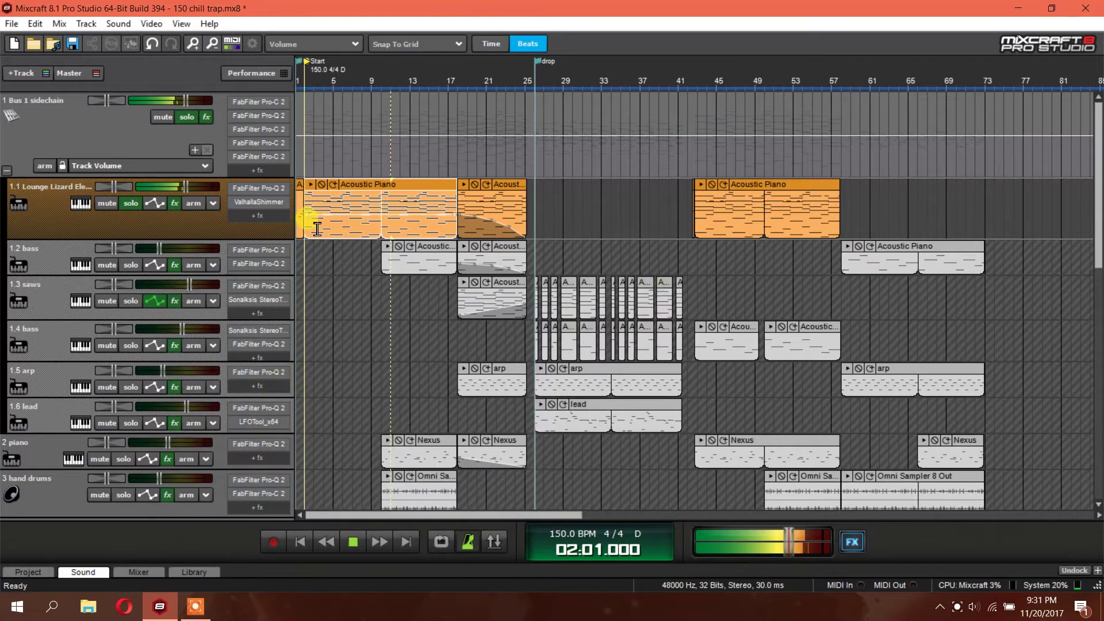
left_click(85, 206)
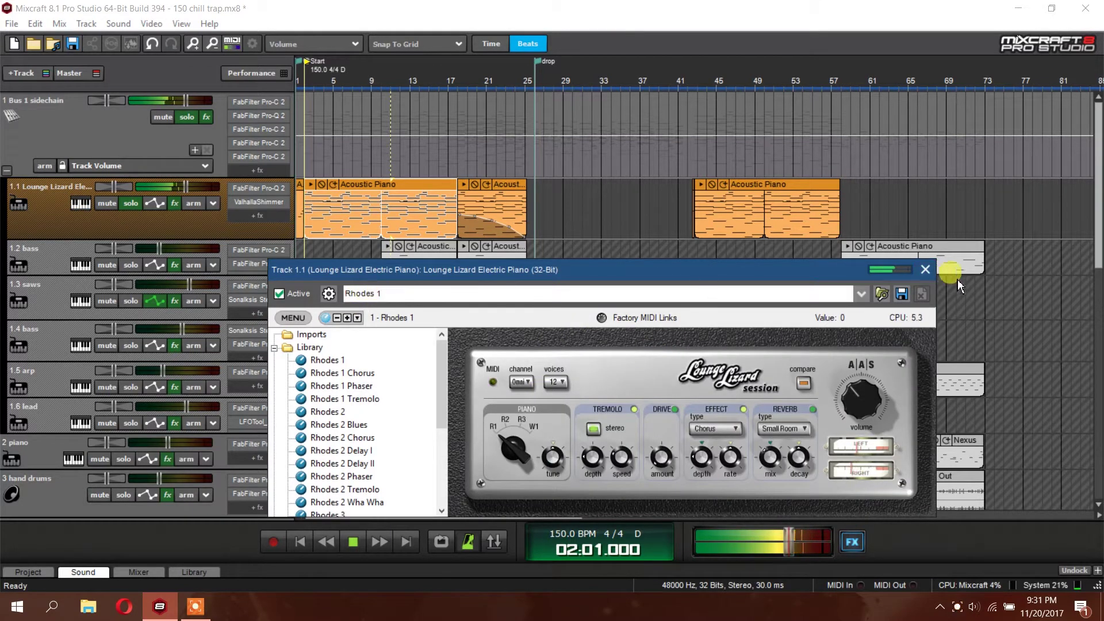
left_click(929, 273)
- Play the soloed 1.2 bass track with its Nexus instrument open on the BA BigBoy preset
left_click(256, 161)
left_click(444, 175)
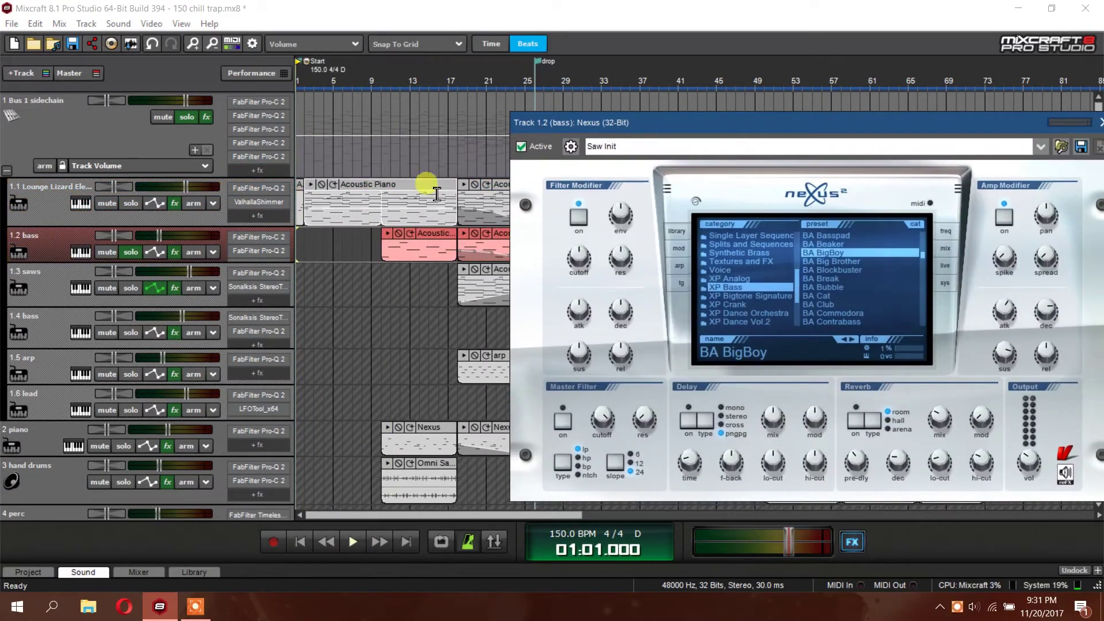
key("space")
left_click_drag(785, 121, 653, 122)
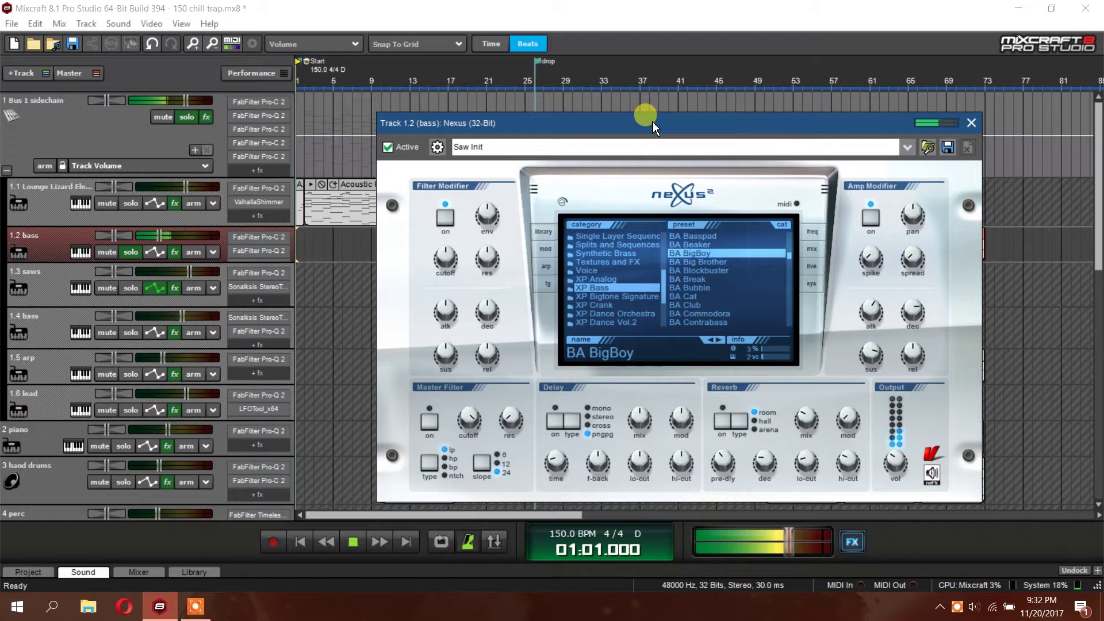
left_click(666, 193)
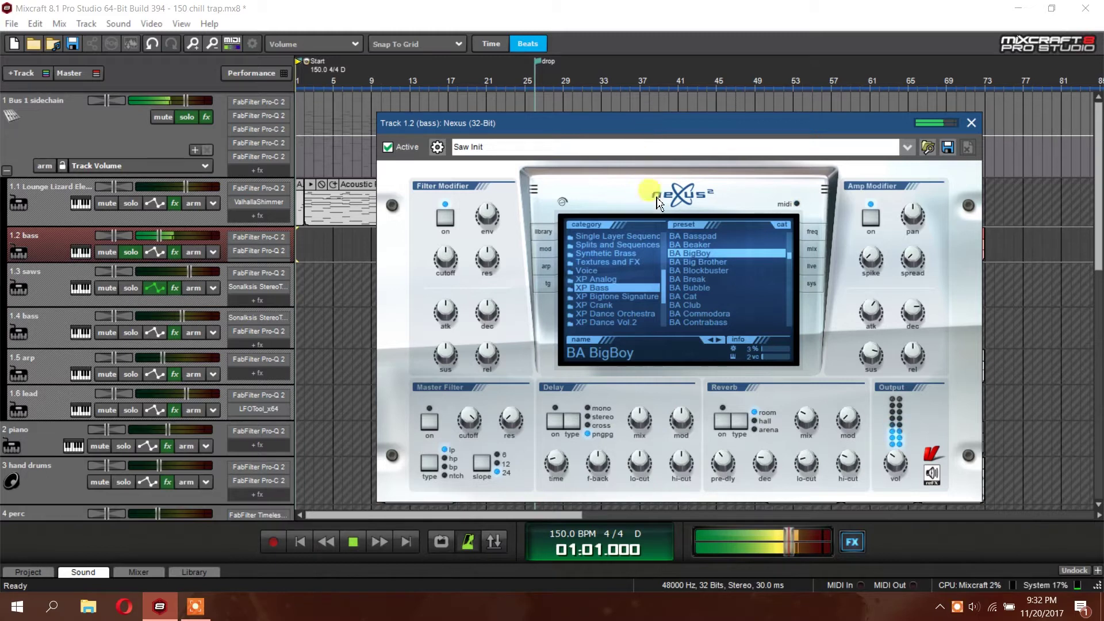
left_click(970, 123)
- View the bass track's Pro-C 2 compressor and compare its sound with the Pro-Q 2 High Cut band off and on
left_click(265, 240)
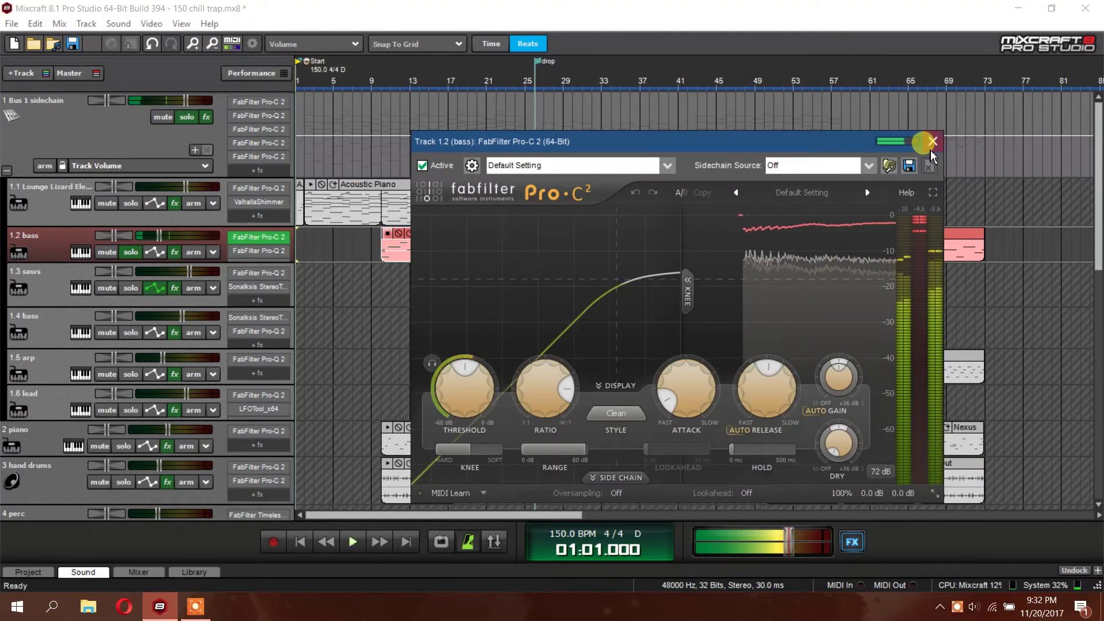
left_click(932, 140)
left_click(258, 250)
left_click(503, 435)
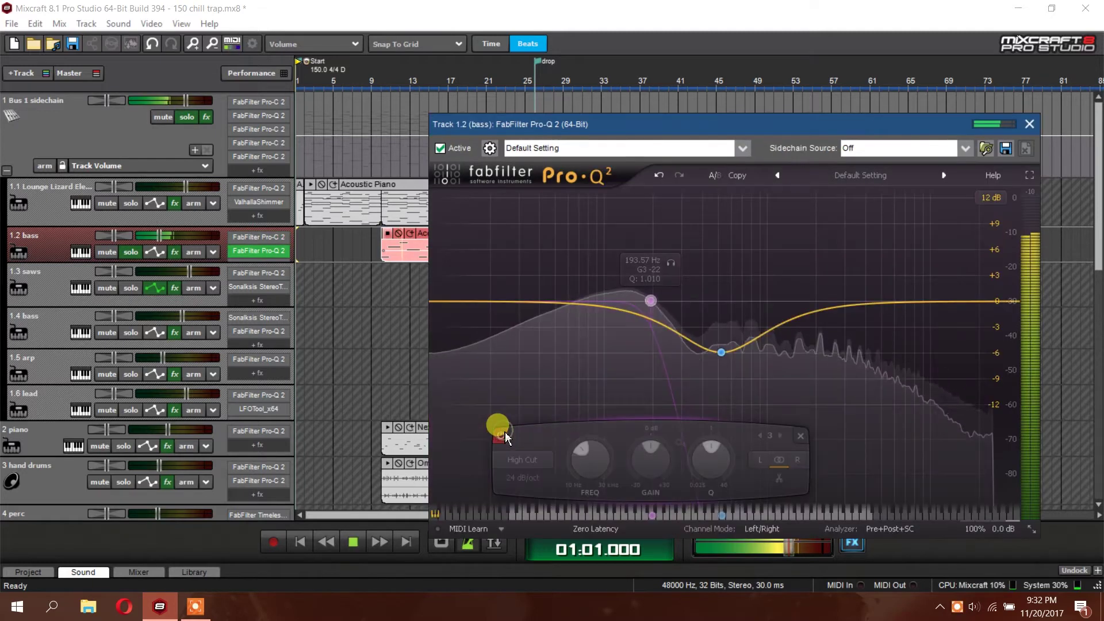
left_click(504, 435)
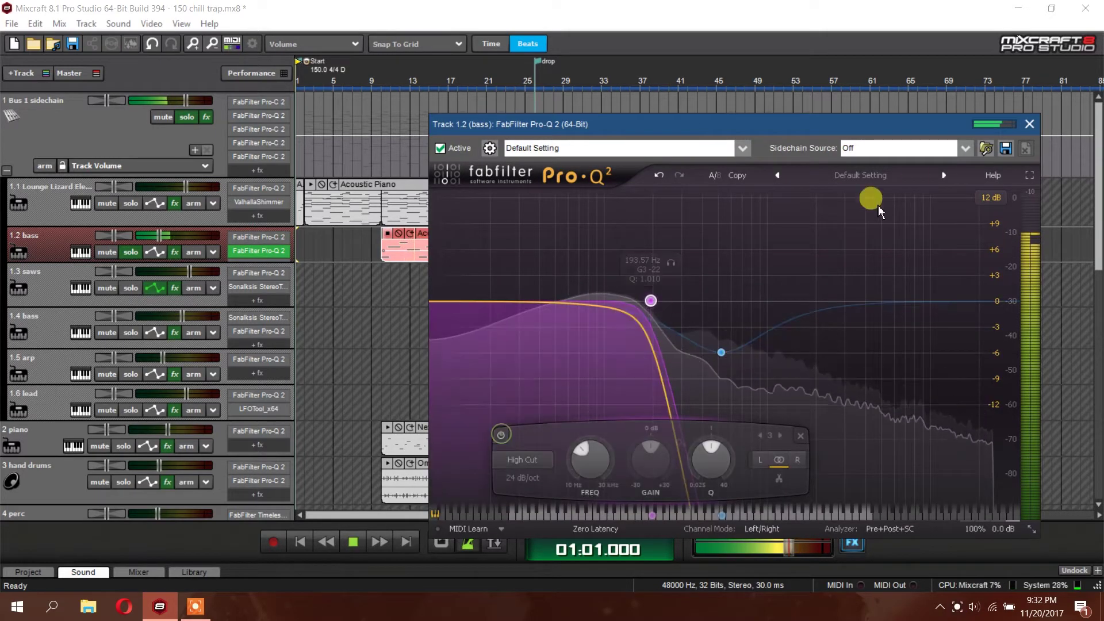
left_click(1029, 125)
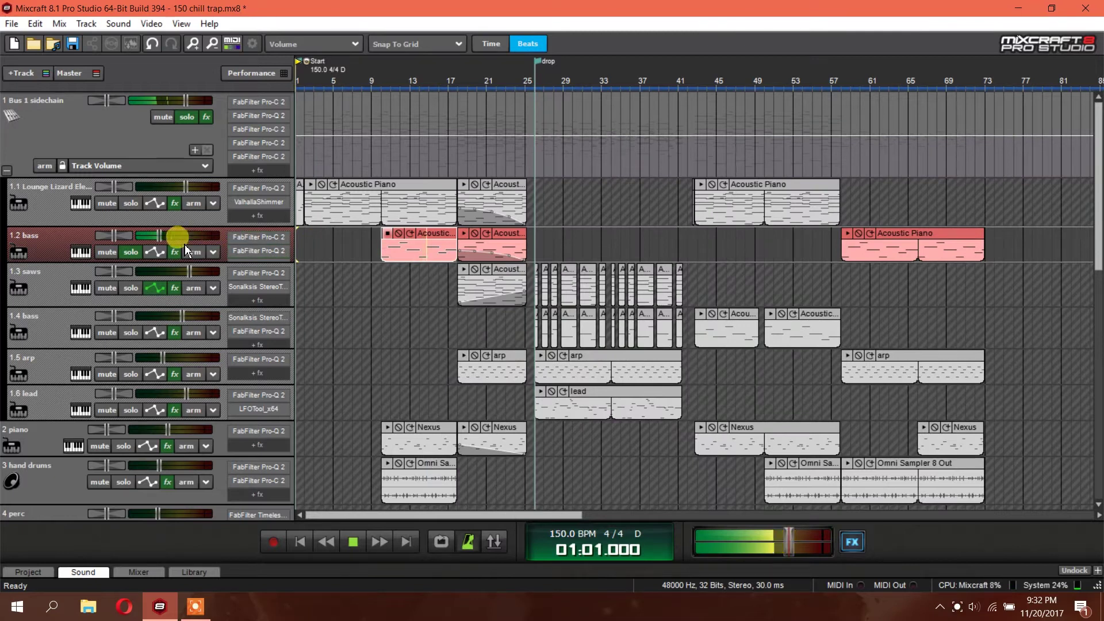
- Add Sonalksis StereoTools to the bass track and set Zero Width Below to 199 Hz
left_click(260, 256)
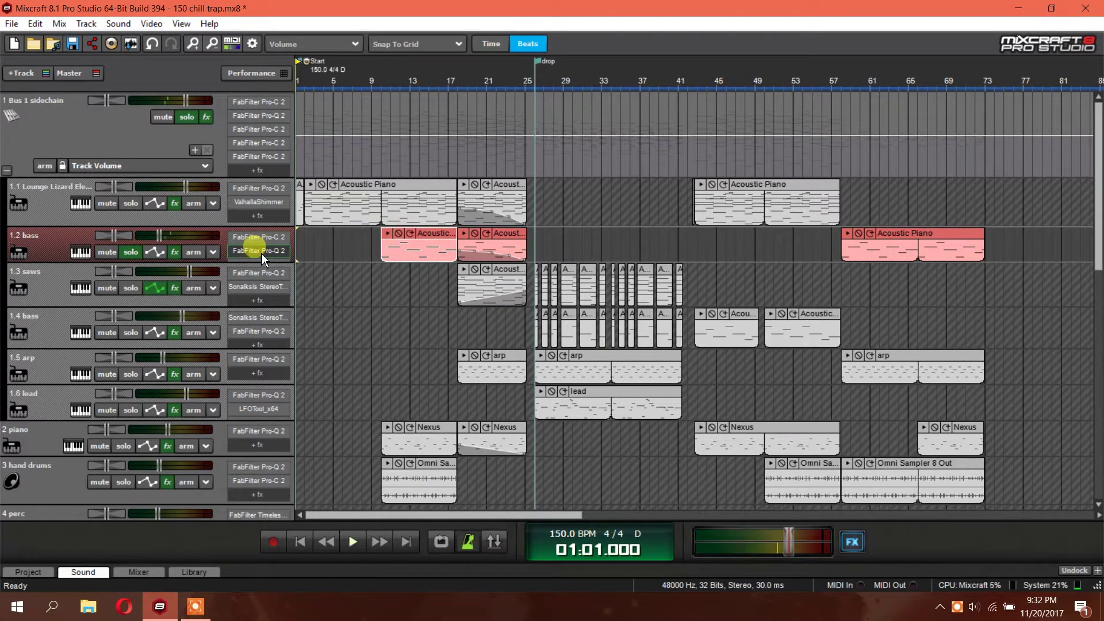
left_click(563, 355)
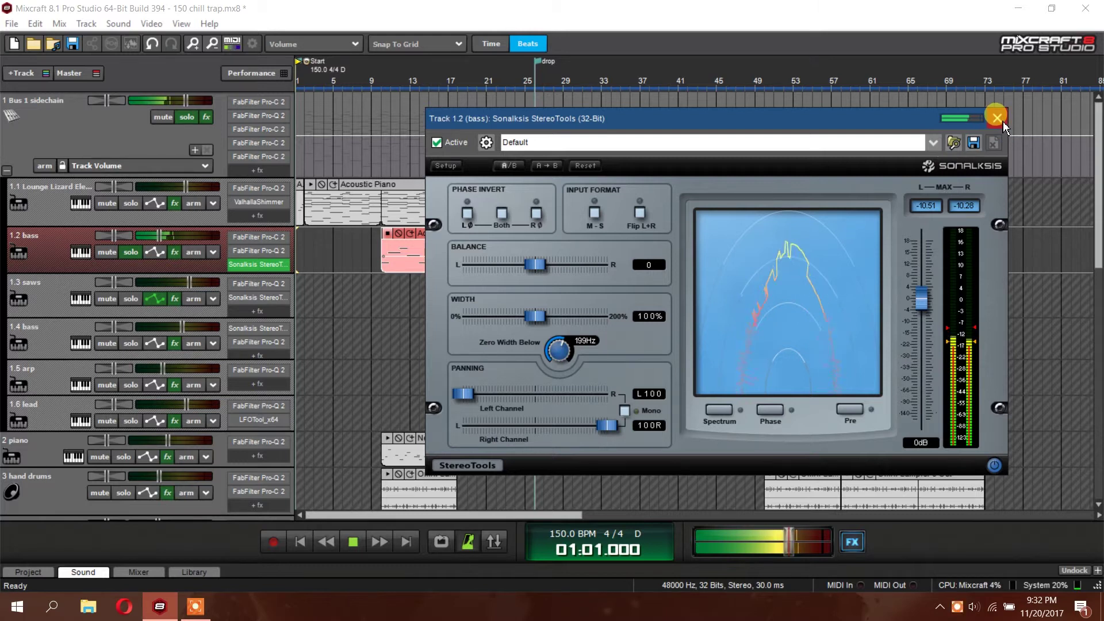
left_click(997, 117)
- Lower the bell band in the piano track's Pro-Q 2 to -3.00 dB at about 702 Hz
scroll(382, 239, "down", 5)
left_click(274, 248)
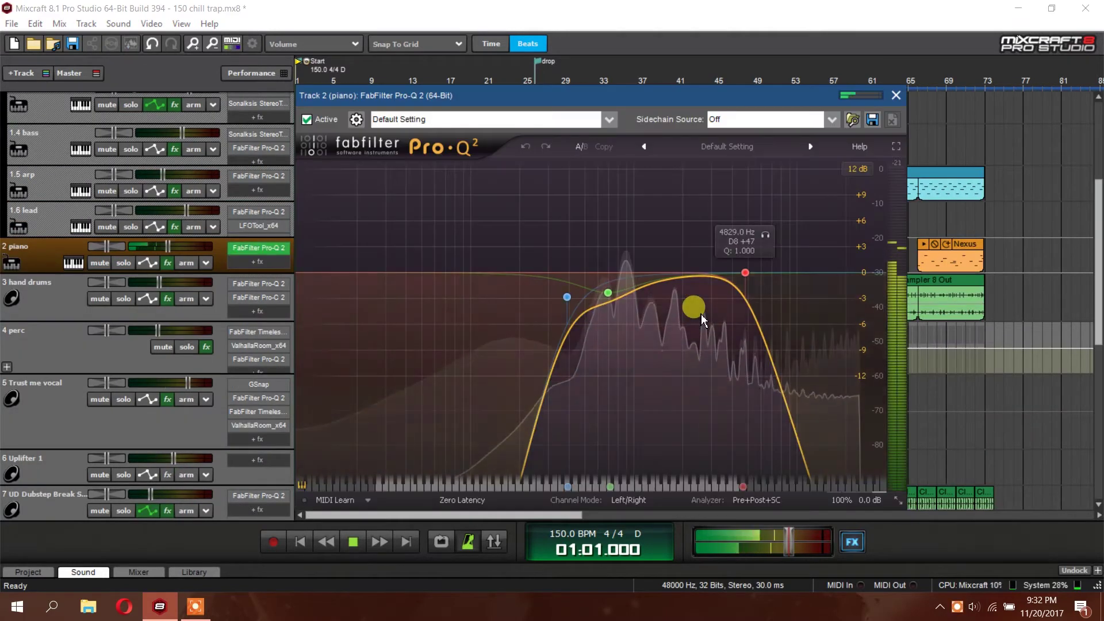
left_click_drag(609, 295, 610, 304)
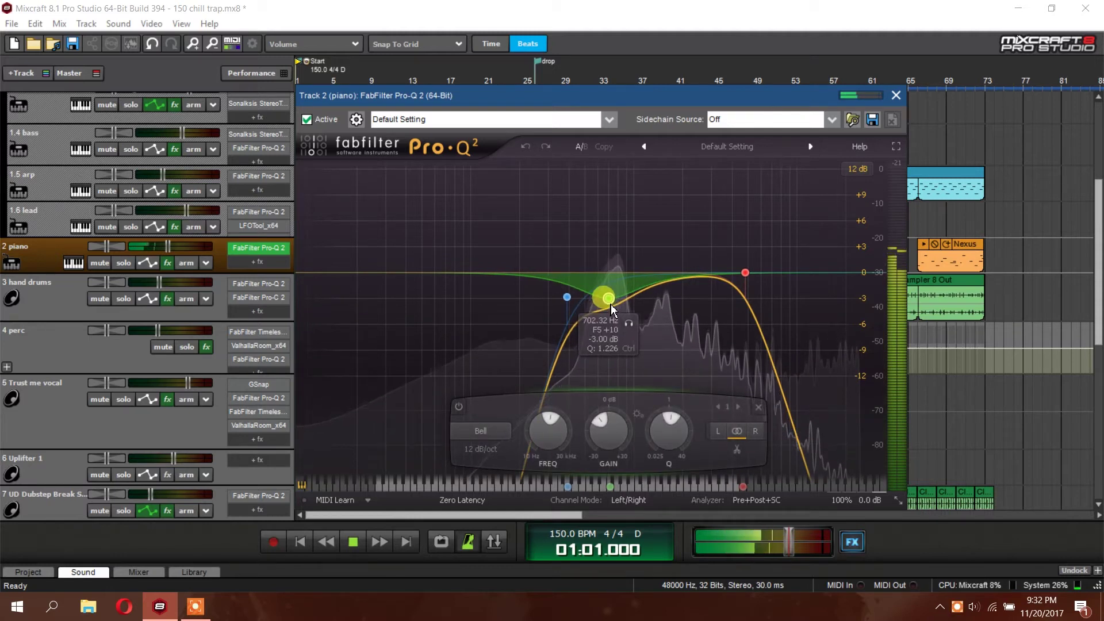
left_click(896, 96)
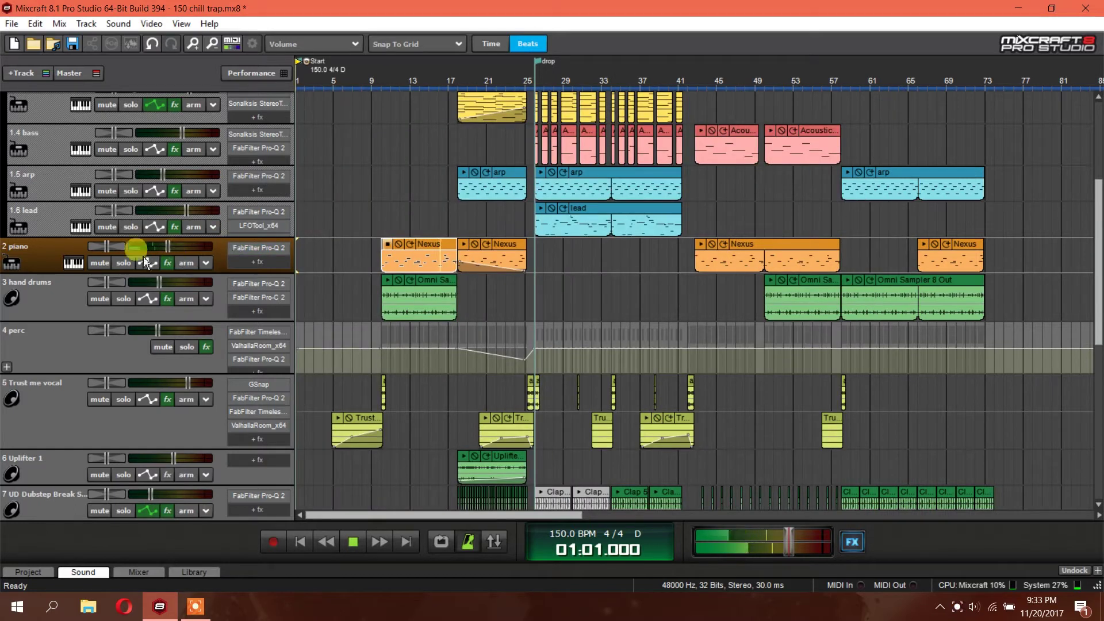
- View the Piano Soft preset in the piano track's Nexus instrument
left_click(76, 263)
left_click(805, 266)
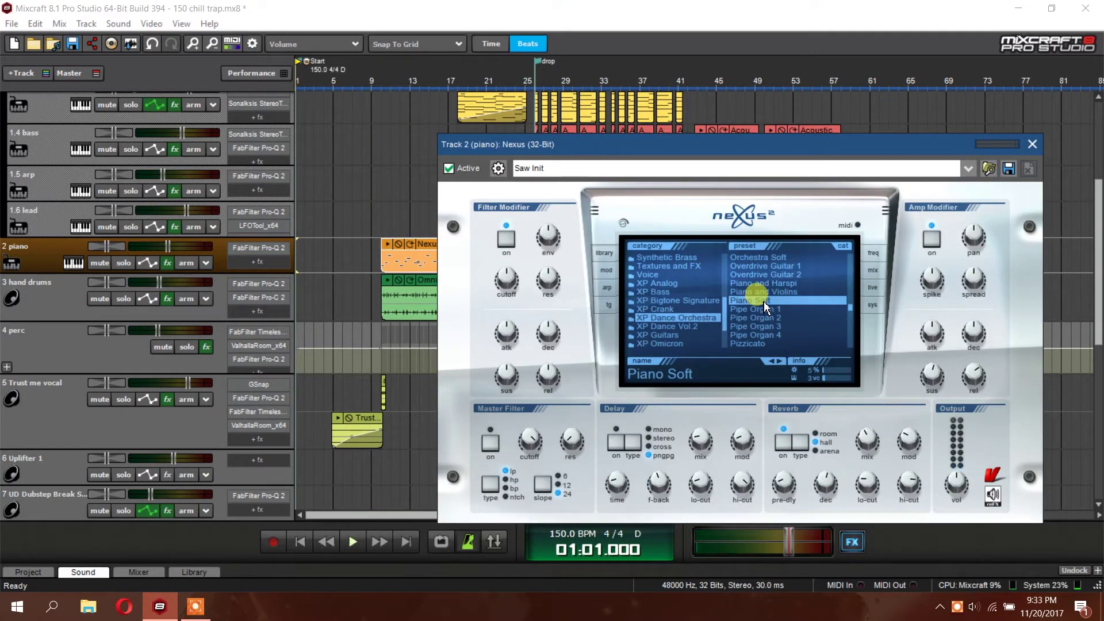
left_click(1032, 143)
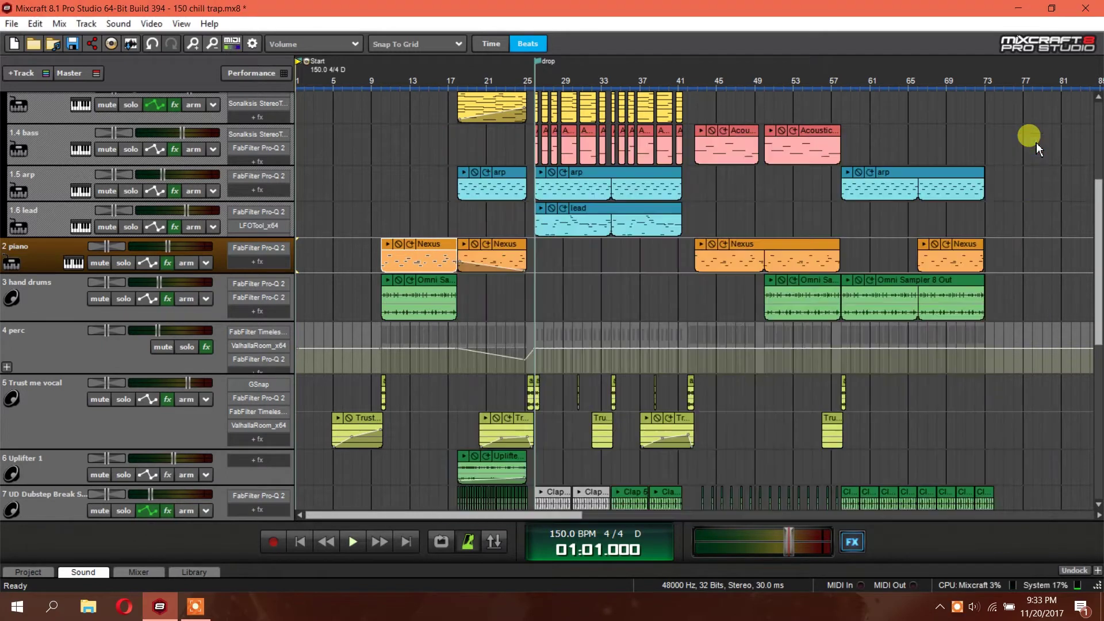
- Play the hand drums clip from bar 15 and view the track's Pro-Q 2 low-cut curve
scroll(388, 157, "down", 3)
left_click(389, 155)
left_click(428, 154)
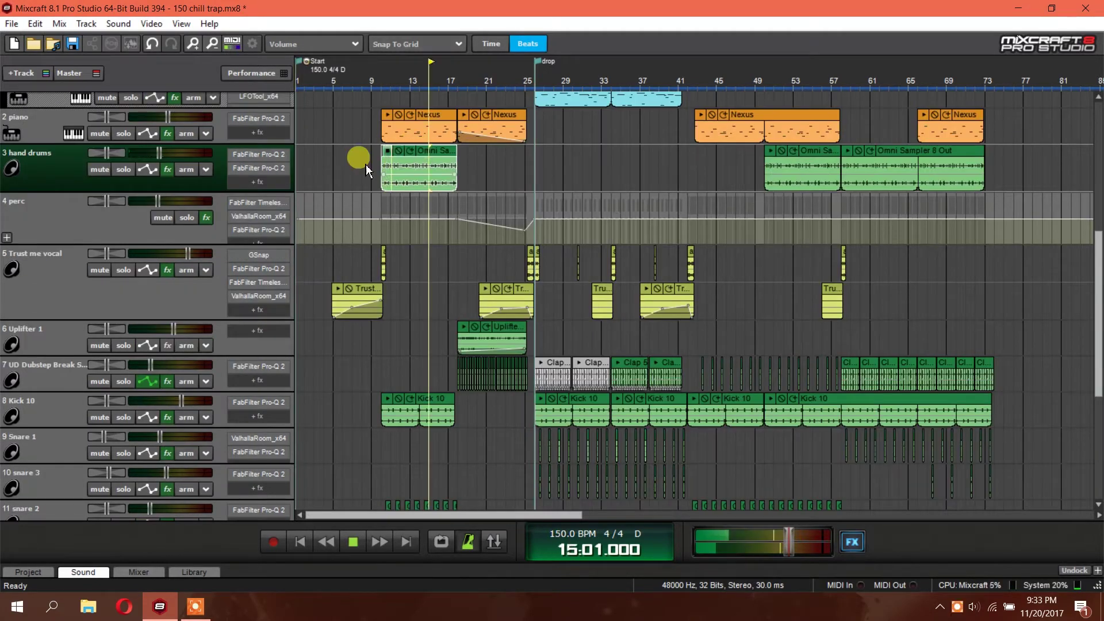
left_click(270, 157)
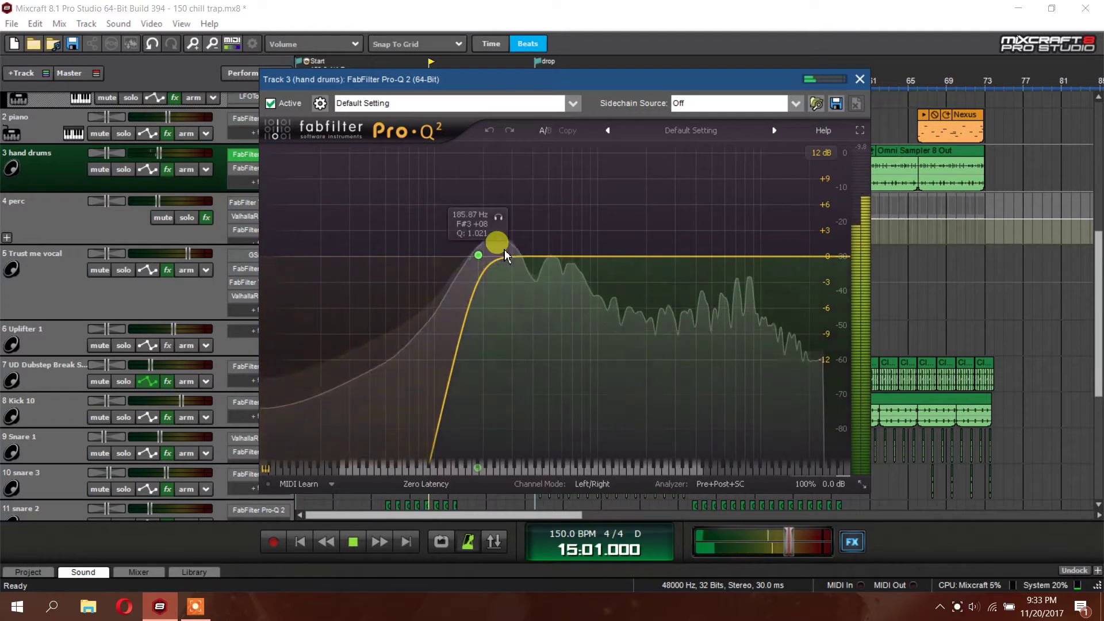
left_click(858, 80)
- View the hand drums' Pro-C 2 compressor and its sidechain source options, leaving 8. Kick 10 Post-Fader selected
left_click(257, 171)
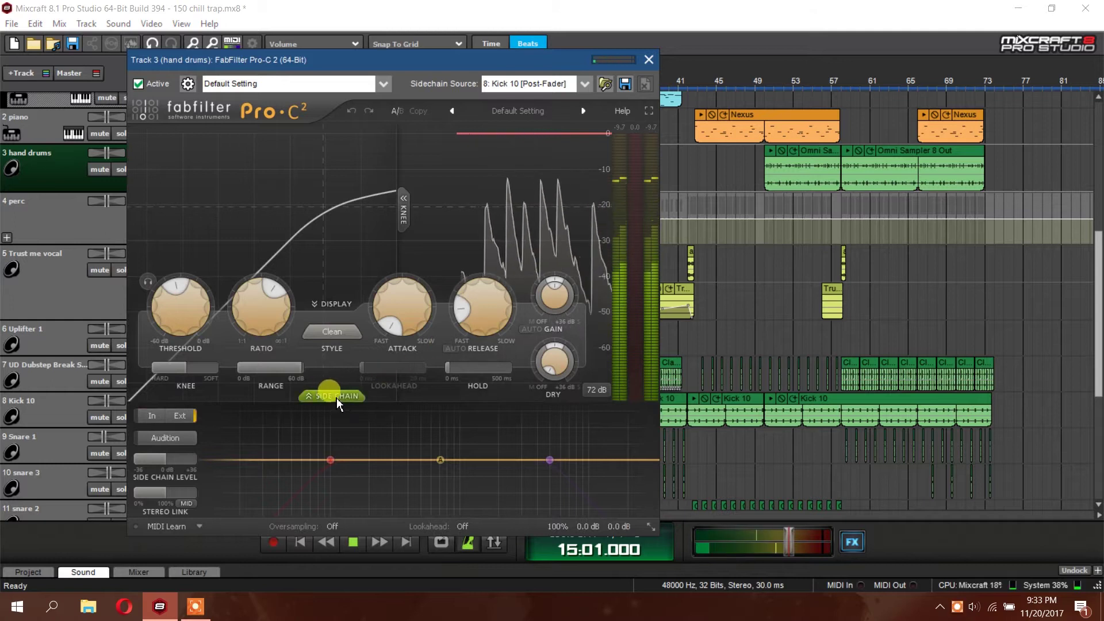
left_click(584, 84)
mouse_move(582, 124)
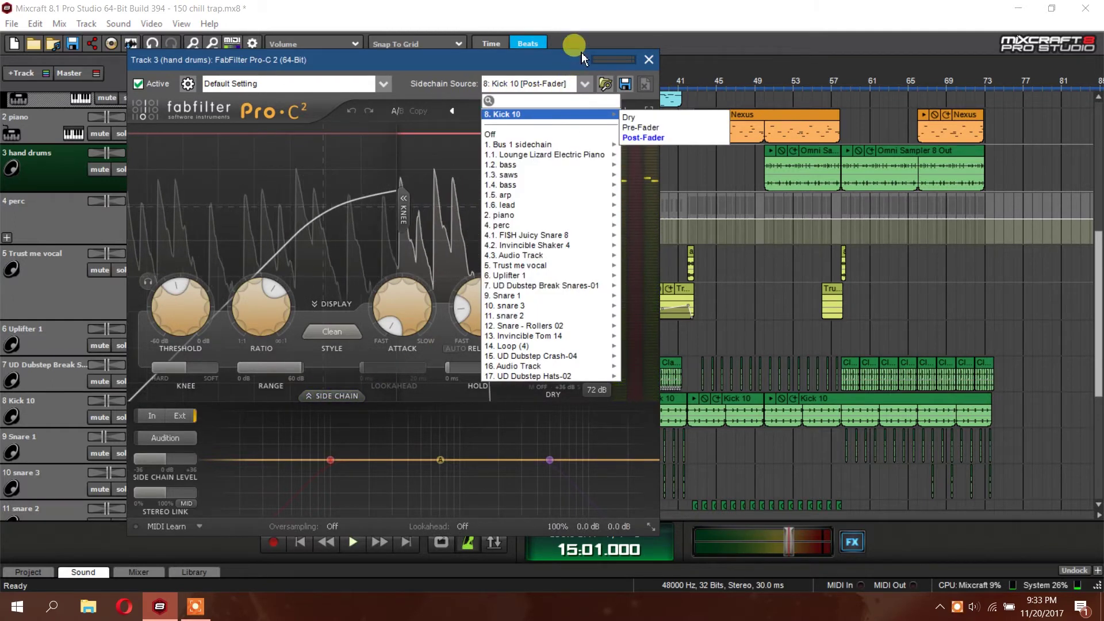
left_click(618, 62)
left_click(649, 59)
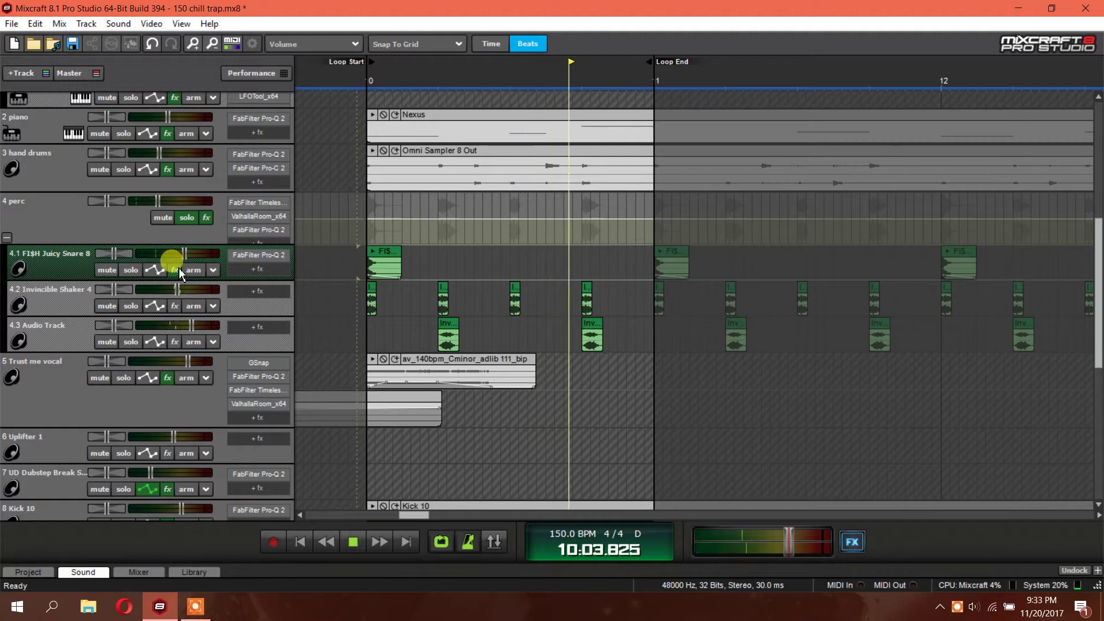
- Audition the perc sub-tracks one at a time by soloing FI$H Juicy Snare 8, Invincible Shaker 4 and Audio Track
left_click(134, 271)
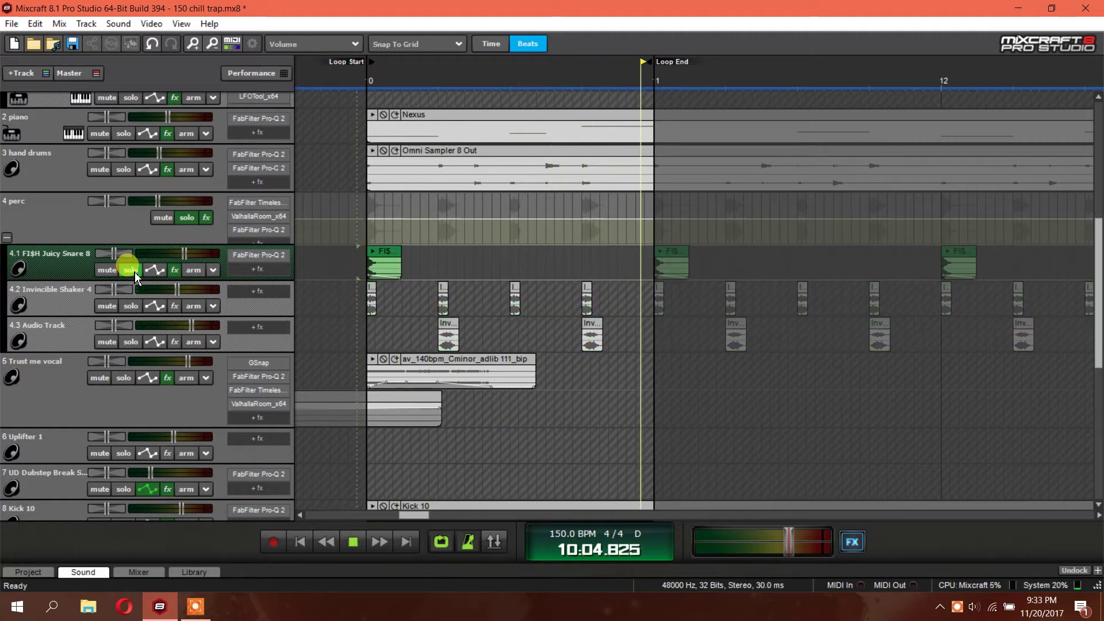
left_click(135, 271)
left_click(132, 306)
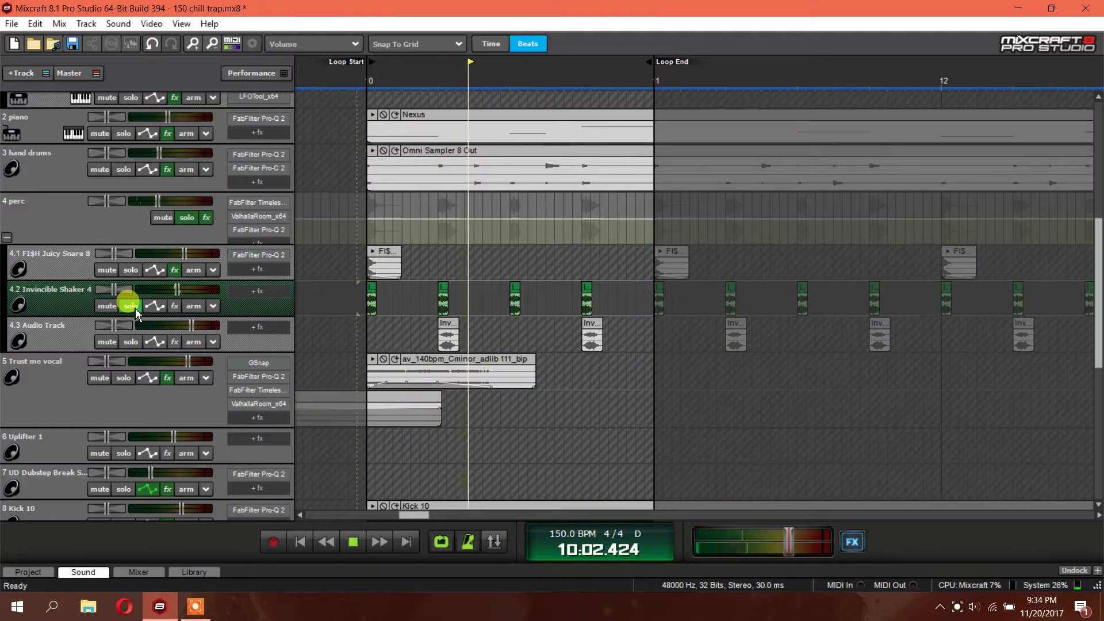
left_click(132, 341)
left_click(133, 307)
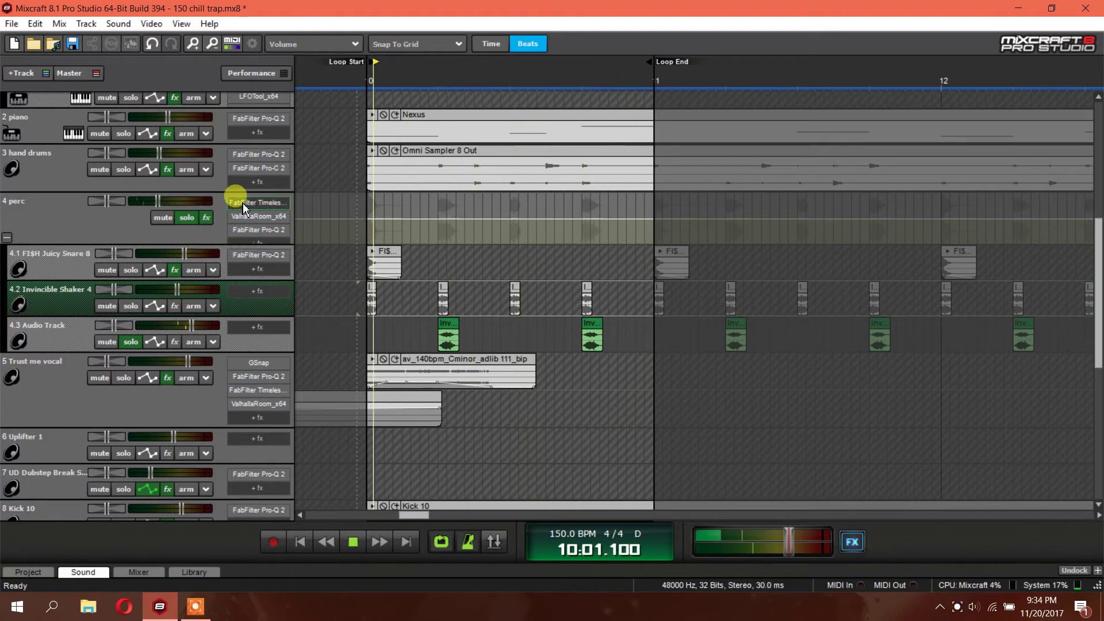
- Audition the perc sub-tracks together, clear their individual solos and solo the whole perc group
left_click(130, 274)
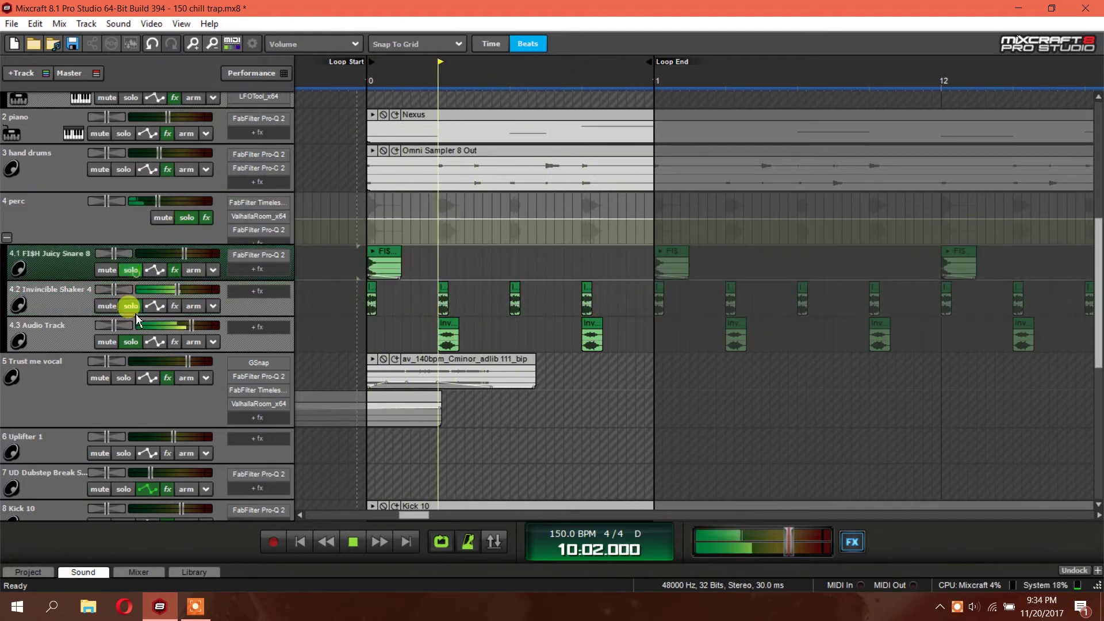
left_click(131, 342)
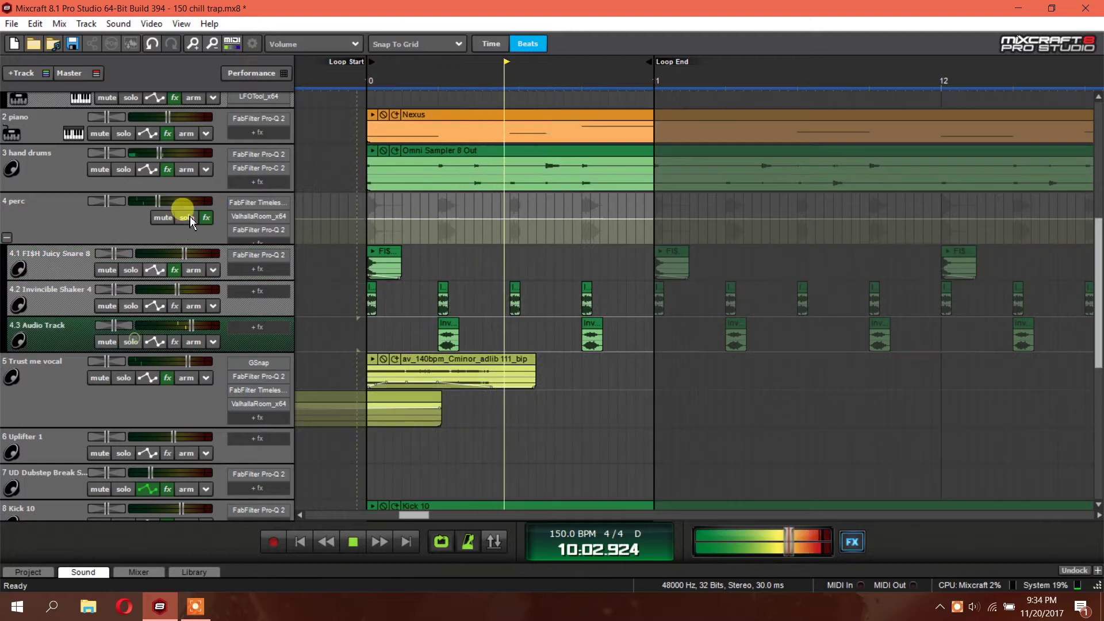
left_click(192, 220)
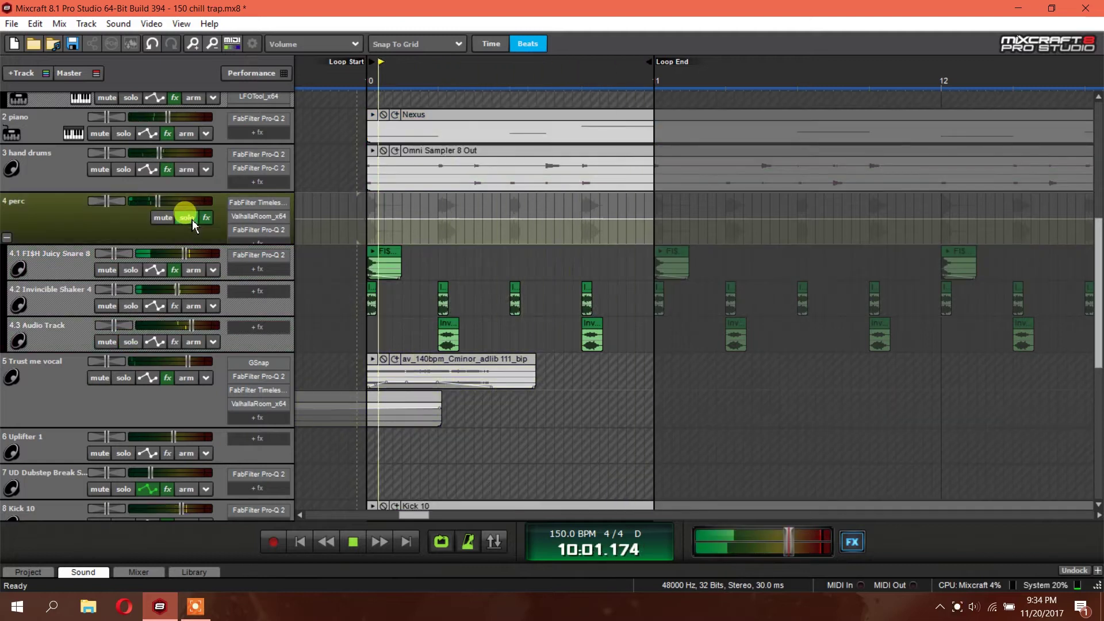
- Review the perc group's Timeless 2 delay and Pro-Q 2 curve, and set its ValhallaRoom reverb mix to 28.6 %
left_click(269, 201)
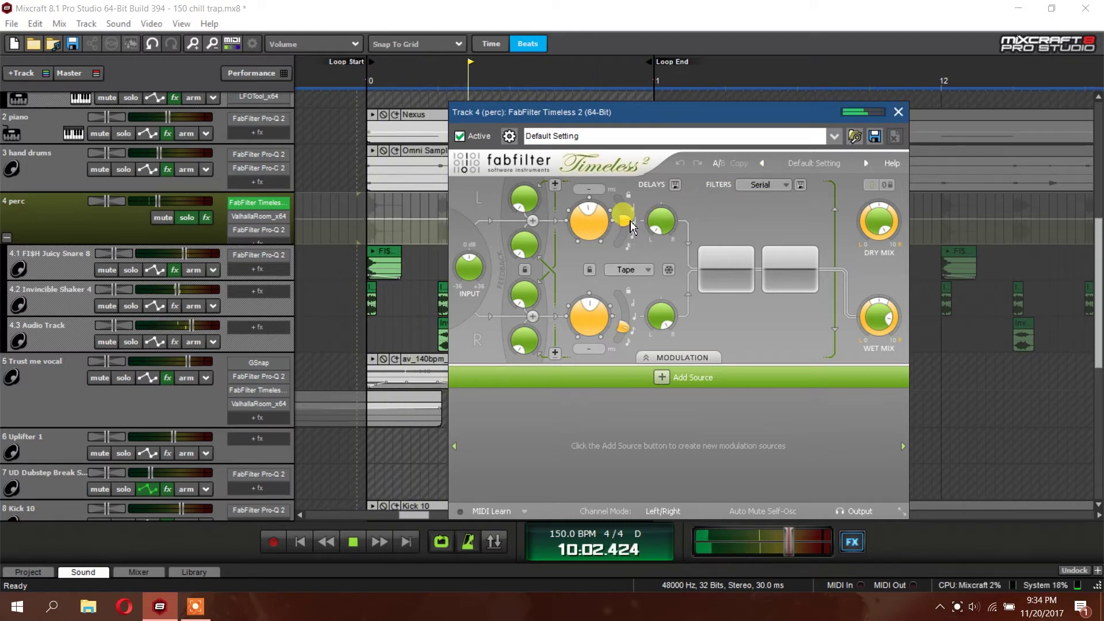
left_click(898, 112)
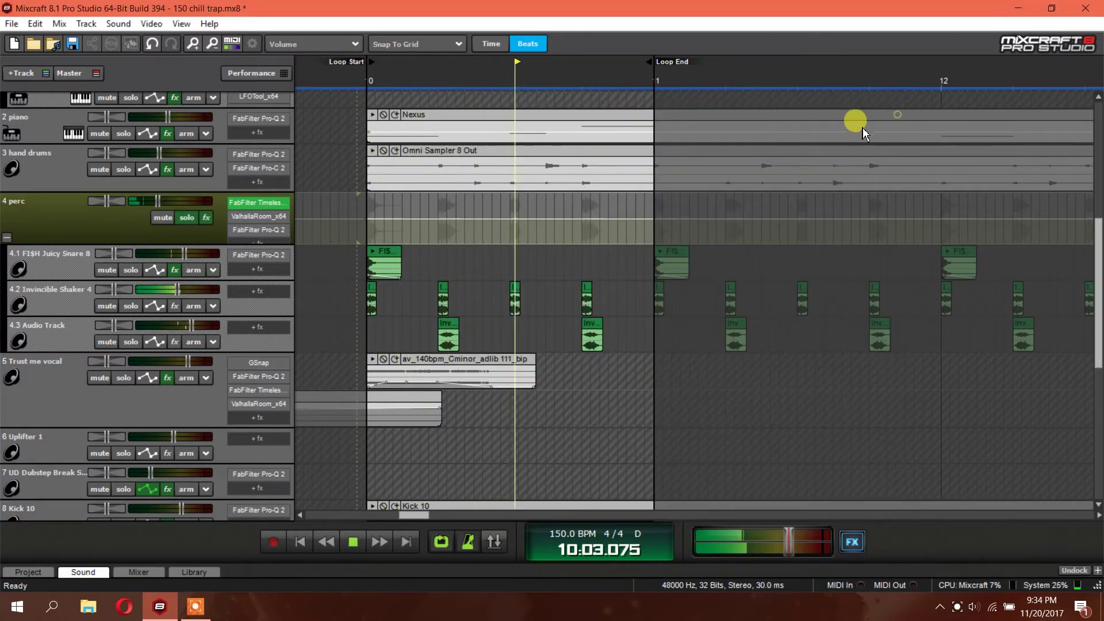
left_click(263, 216)
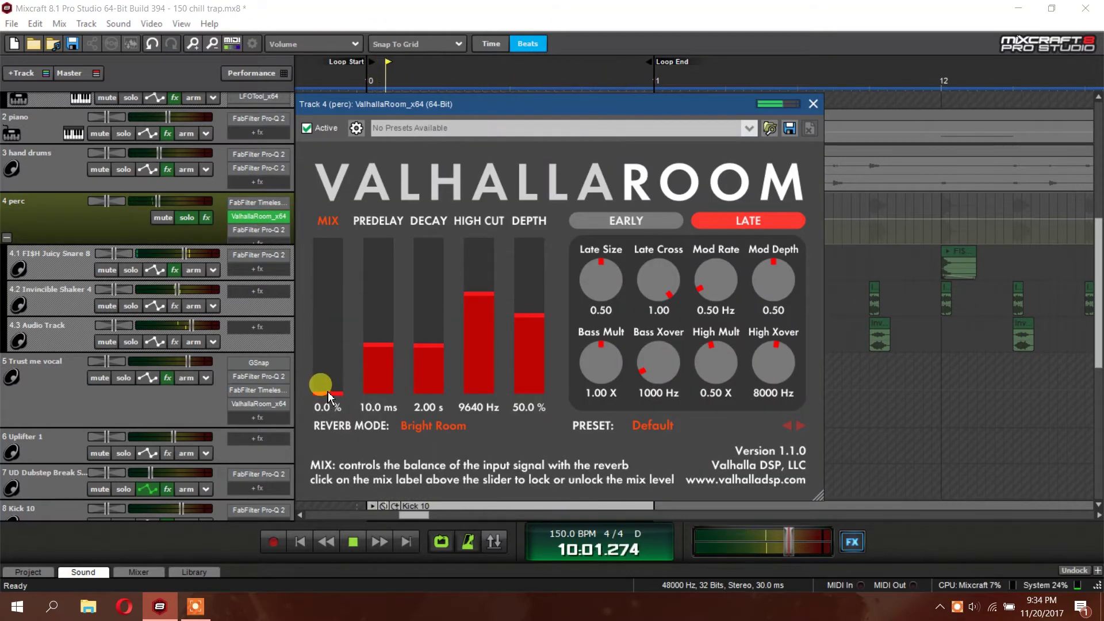
left_click_drag(339, 355, 342, 350)
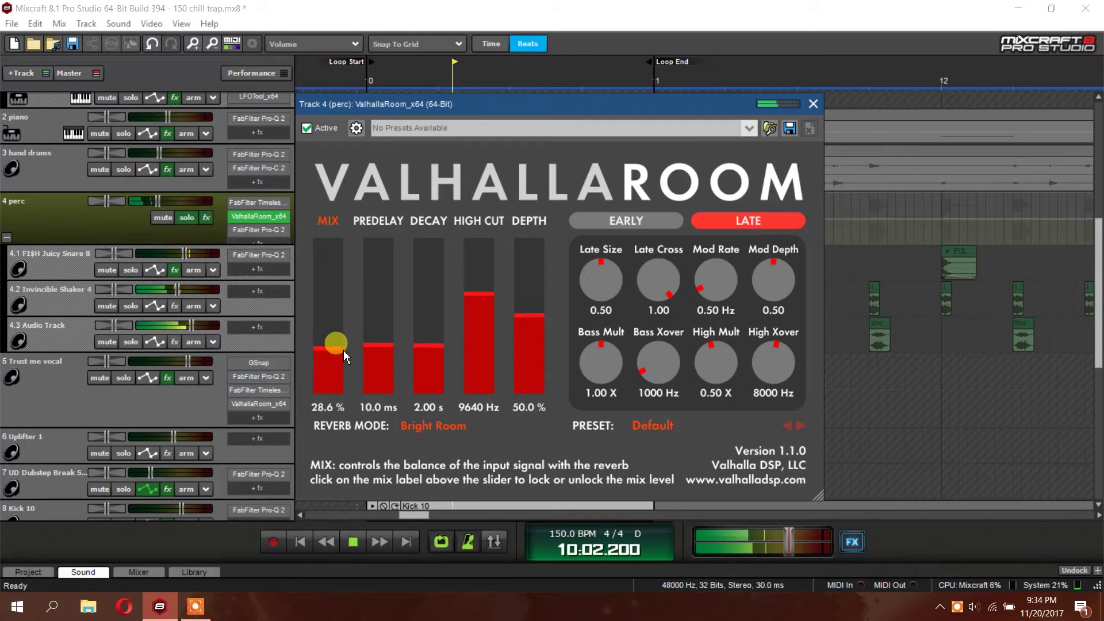
left_click(813, 104)
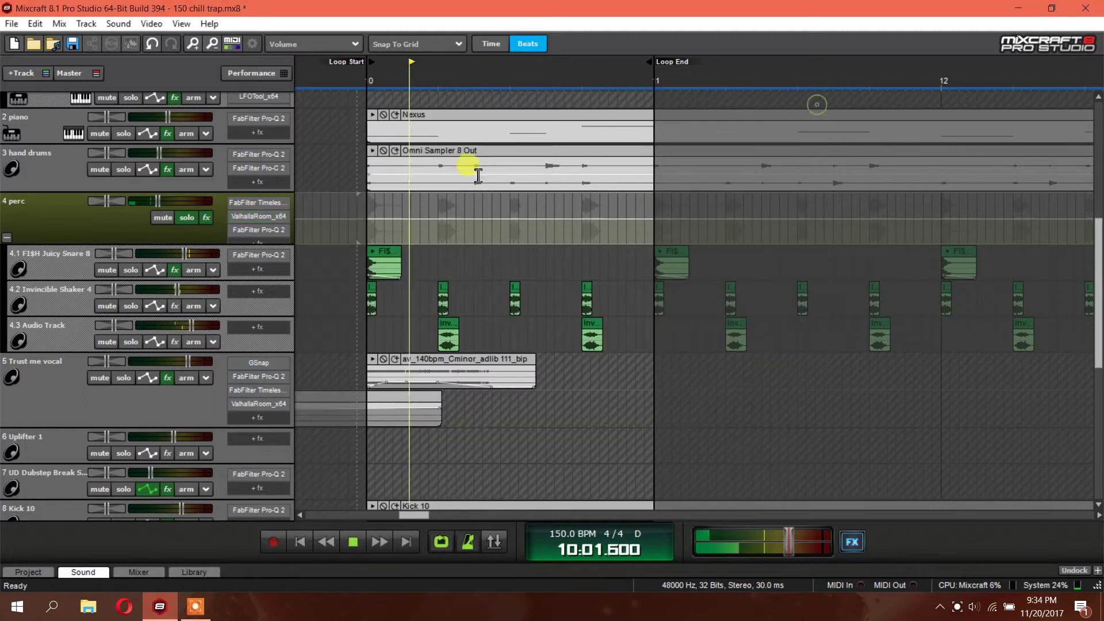
left_click(281, 229)
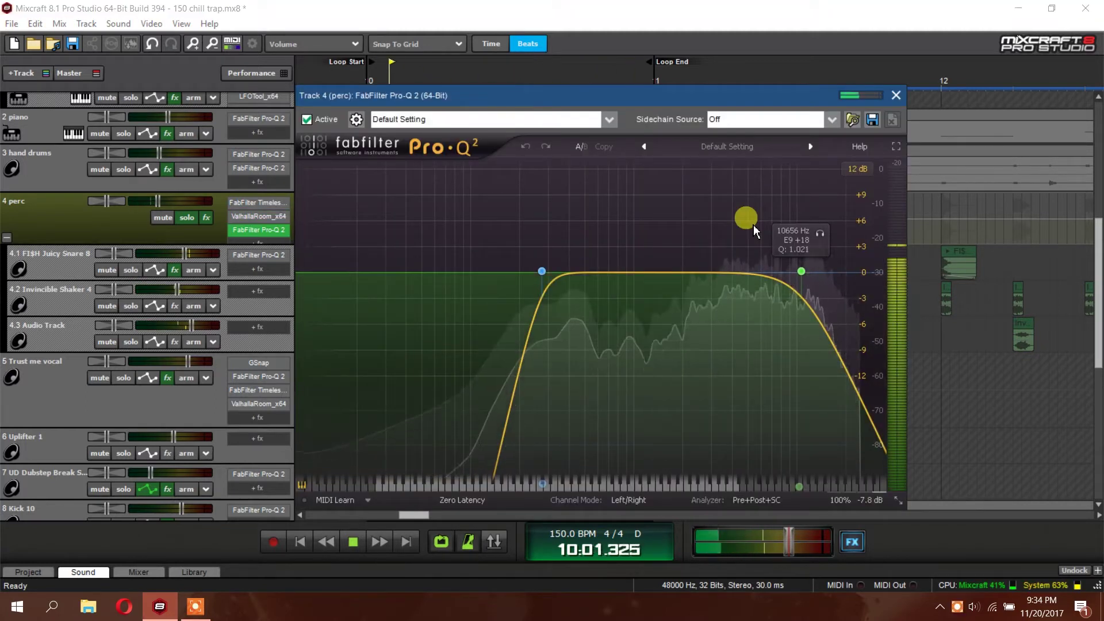
left_click(896, 96)
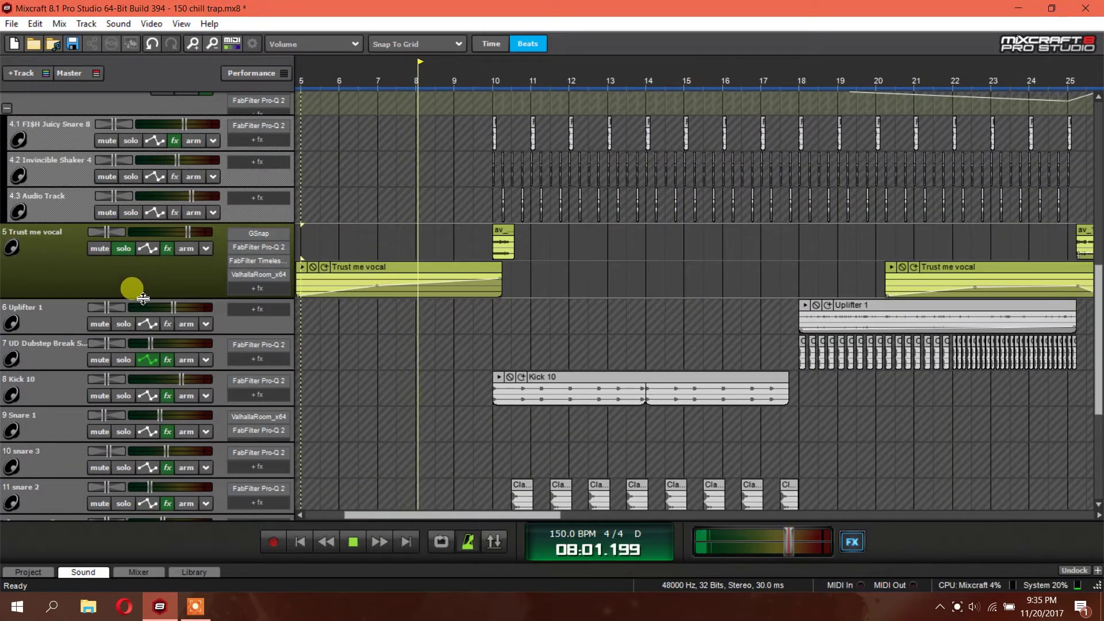
- Make the Trust me vocal track taller to show its clips' volume envelopes around bar 10
left_click_drag(142, 299, 138, 383)
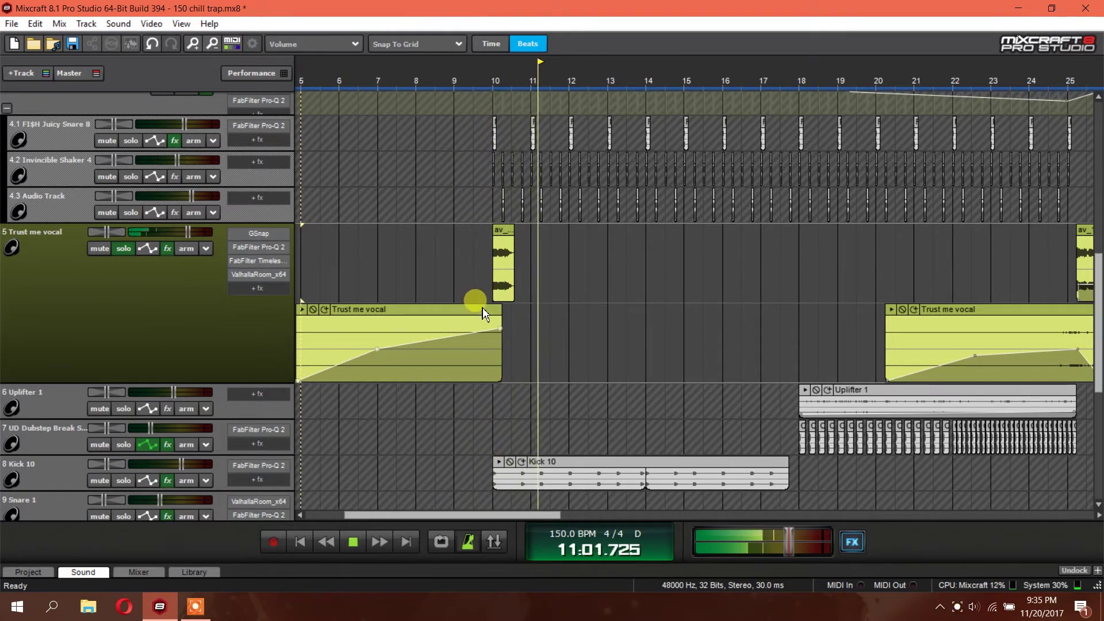
scroll(483, 287, "up", 3)
scroll(487, 289, "up", 3)
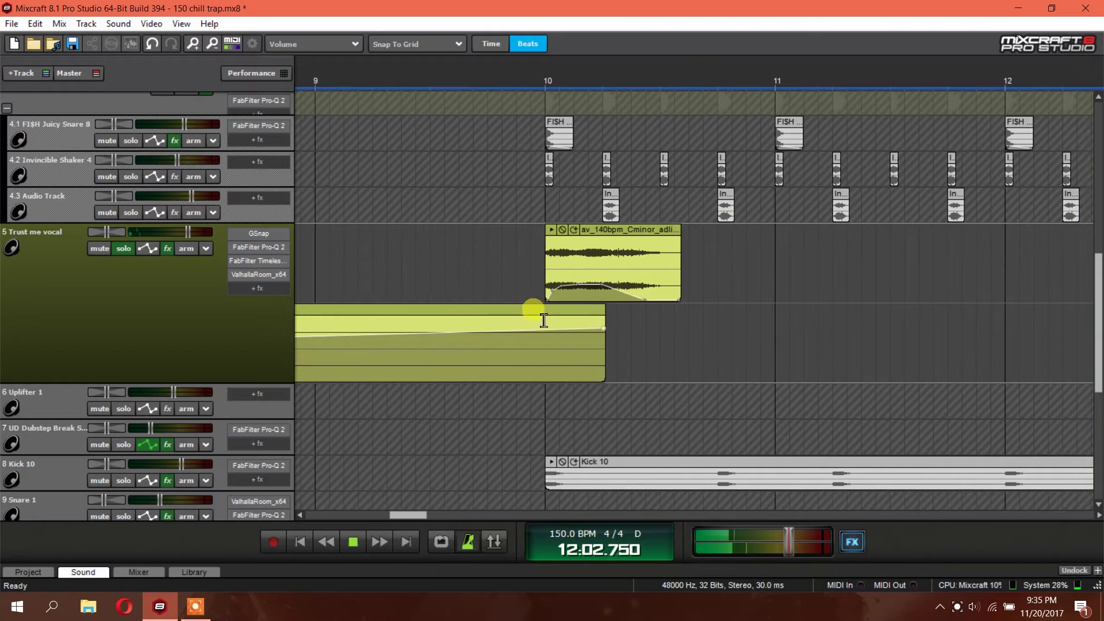
- Try trimming the end of the Trust me vocal clip near bar 10, playing from bar 9 to check it
left_click_drag(546, 313, 545, 316)
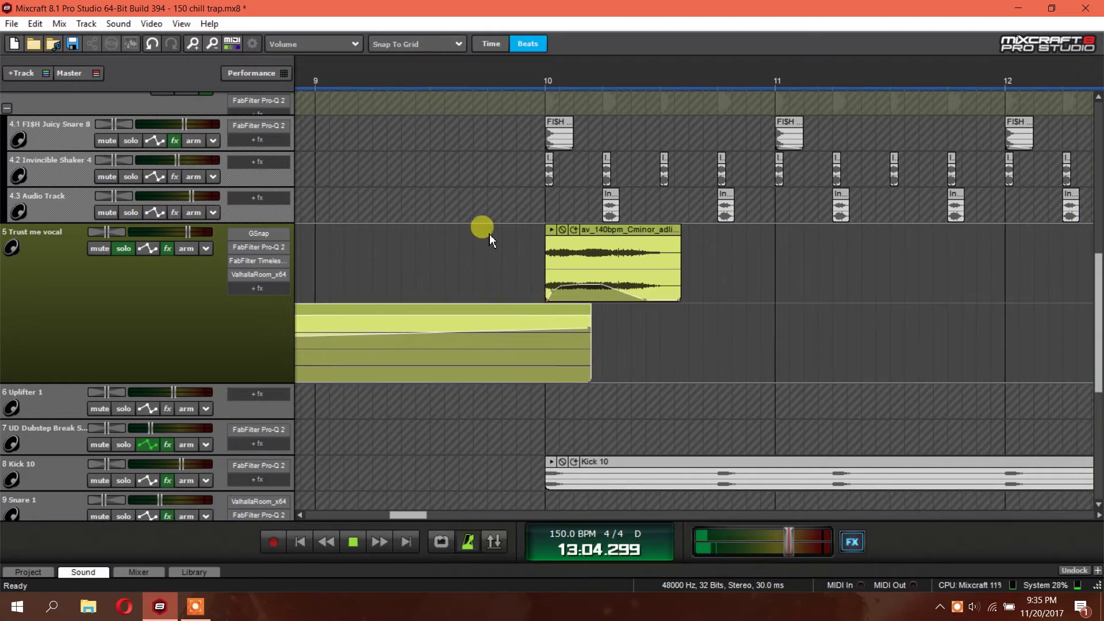
left_click_drag(574, 311, 562, 316)
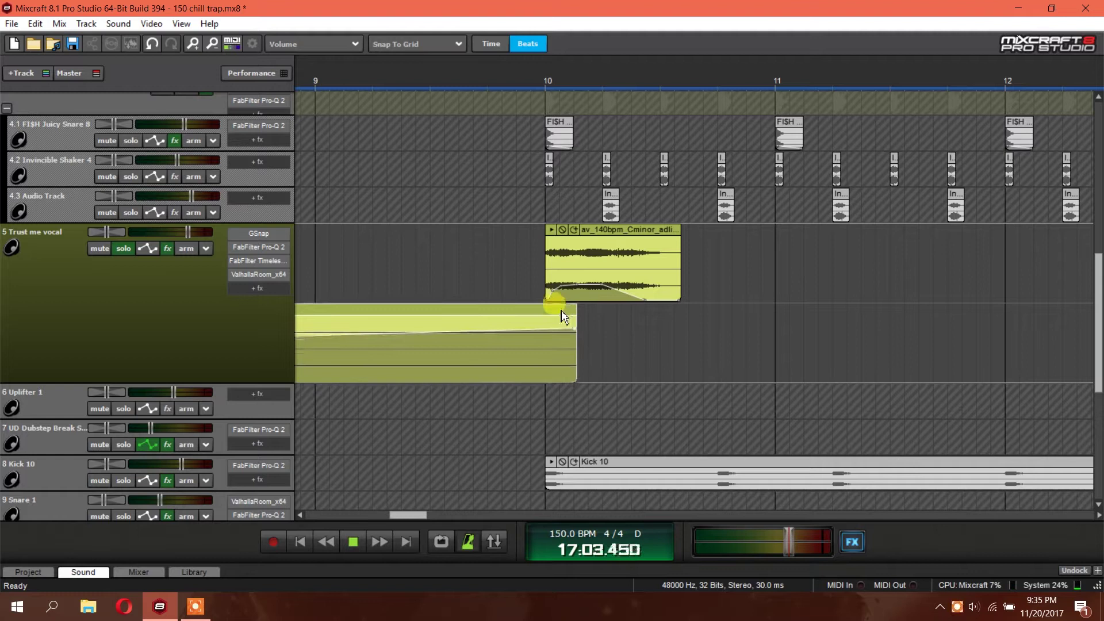
left_click(320, 75)
key("space")
left_click_drag(496, 318, 528, 319)
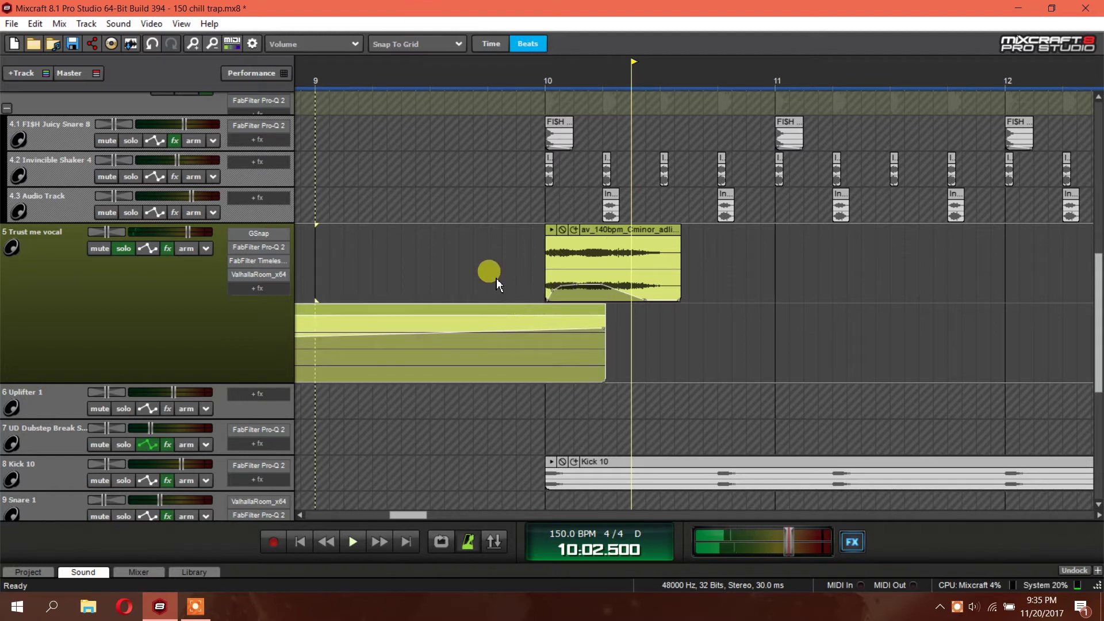
- Play the arp clip that starts at the drop marker
scroll(496, 278, "down", 1)
scroll(495, 279, "down", 2)
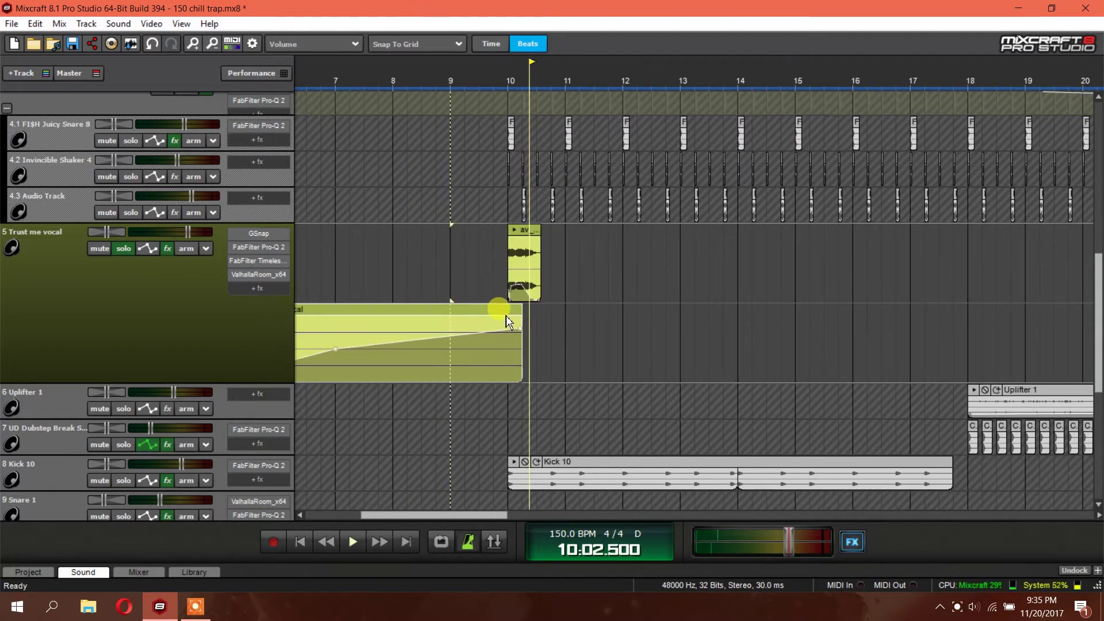
scroll(470, 281, "down", 2)
scroll(470, 281, "down", 2)
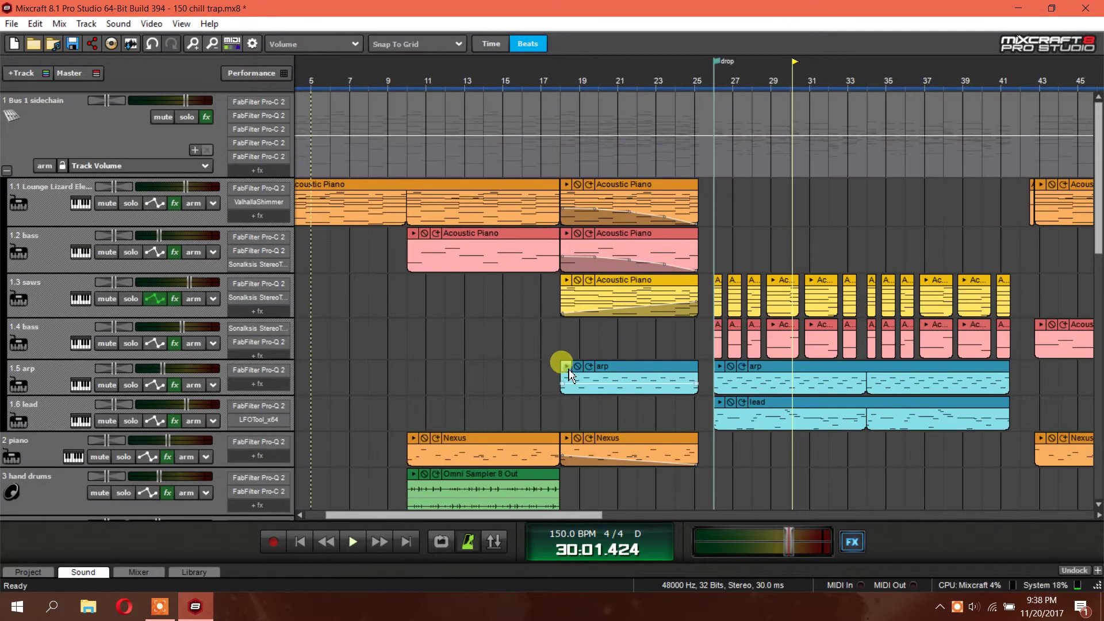
left_click(723, 374)
key("space")
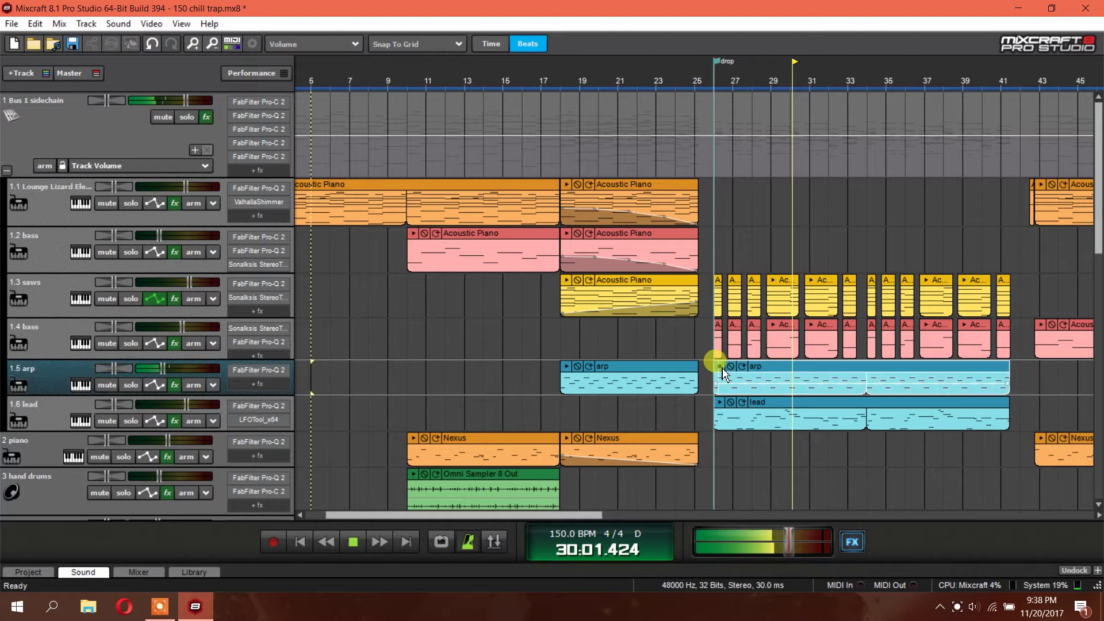
- In the arp track's Pro-Q 2, pull the low-cut band's point down to about -3 dB and delete the 8 kHz bell band
left_click(259, 369)
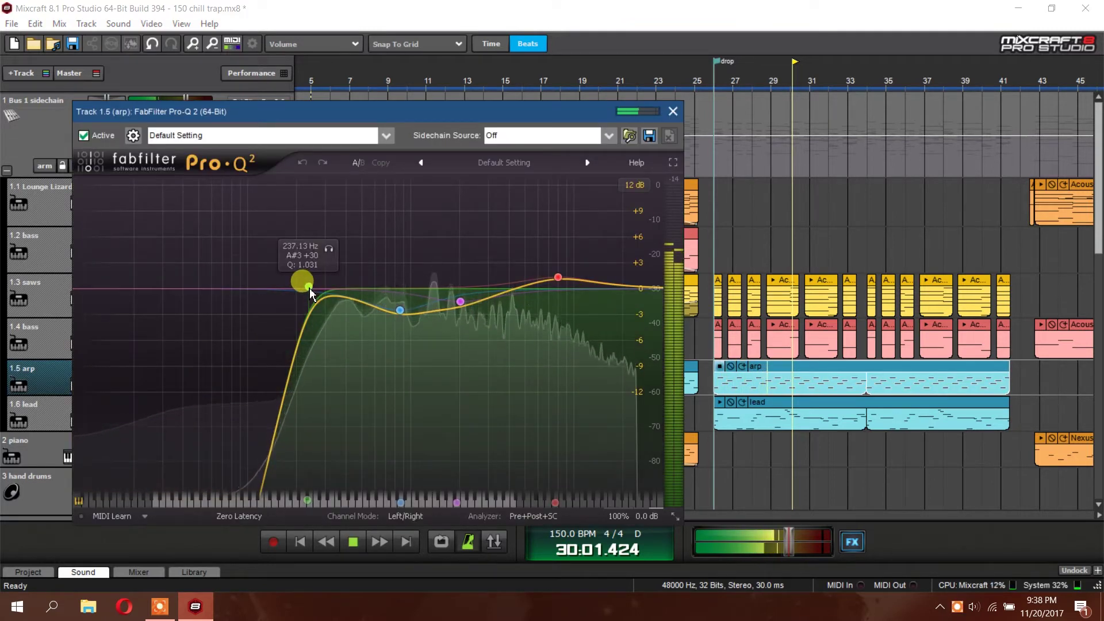
left_click_drag(310, 288, 310, 312)
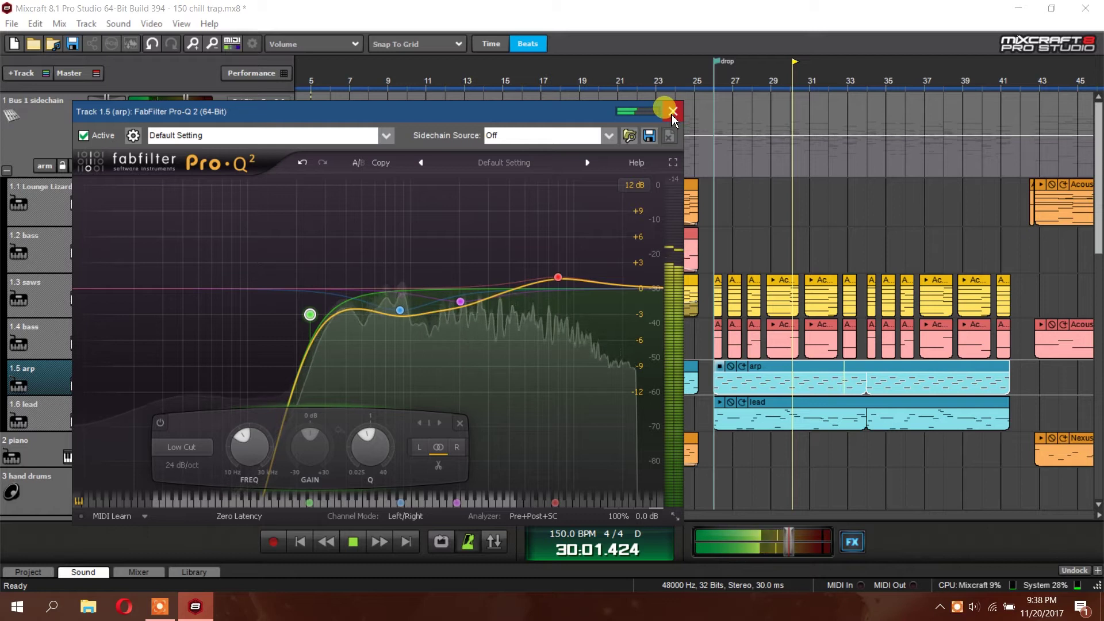
right_click(558, 278)
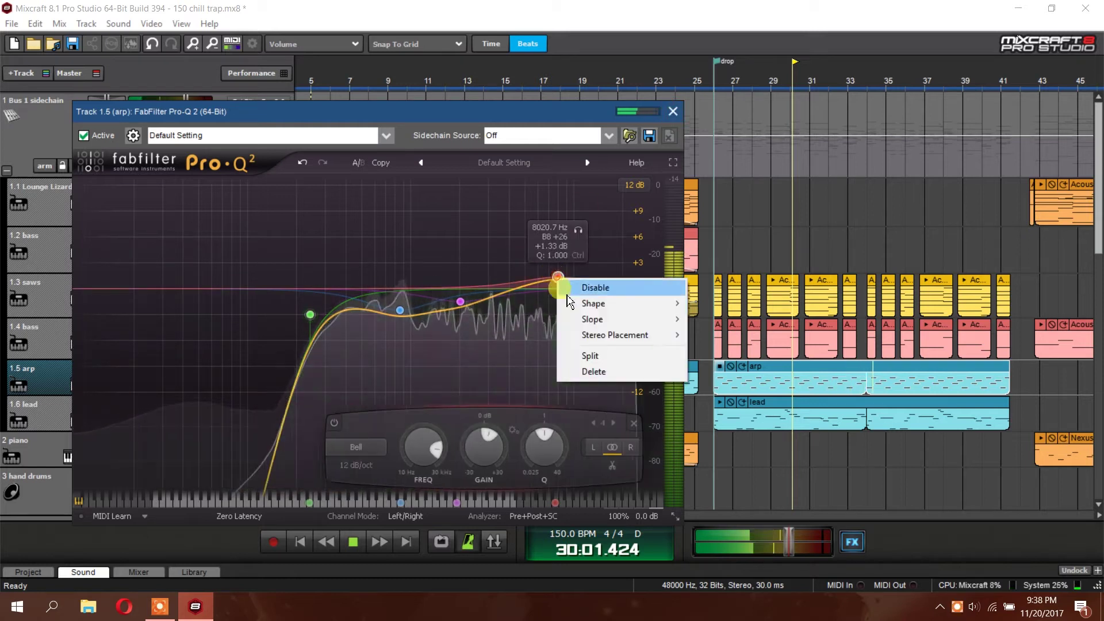
left_click(586, 372)
left_click(673, 112)
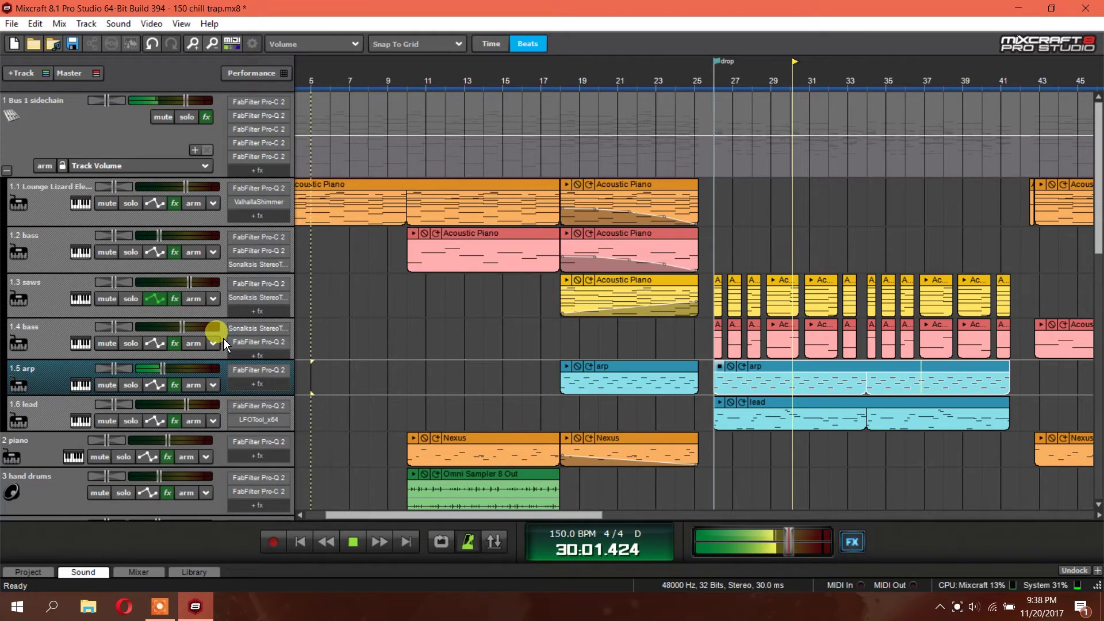
- View the arp's Sylenth1 patch, going through its arpeggiator, distortion, EQ, delay, reverb and compressor settings
left_click(80, 385)
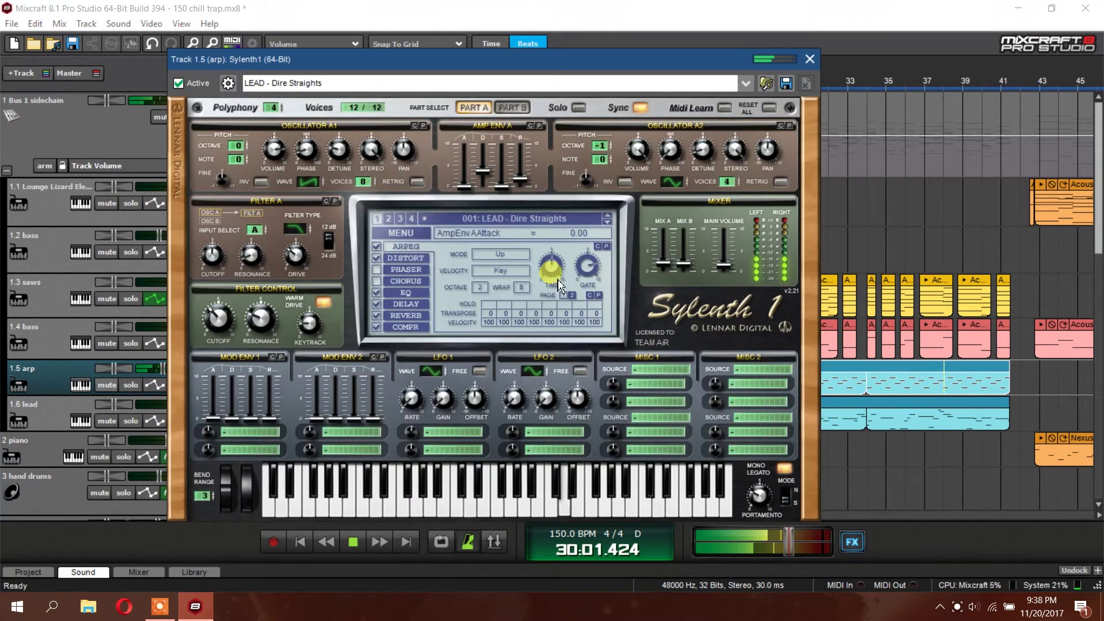
left_click(450, 259)
left_click(422, 250)
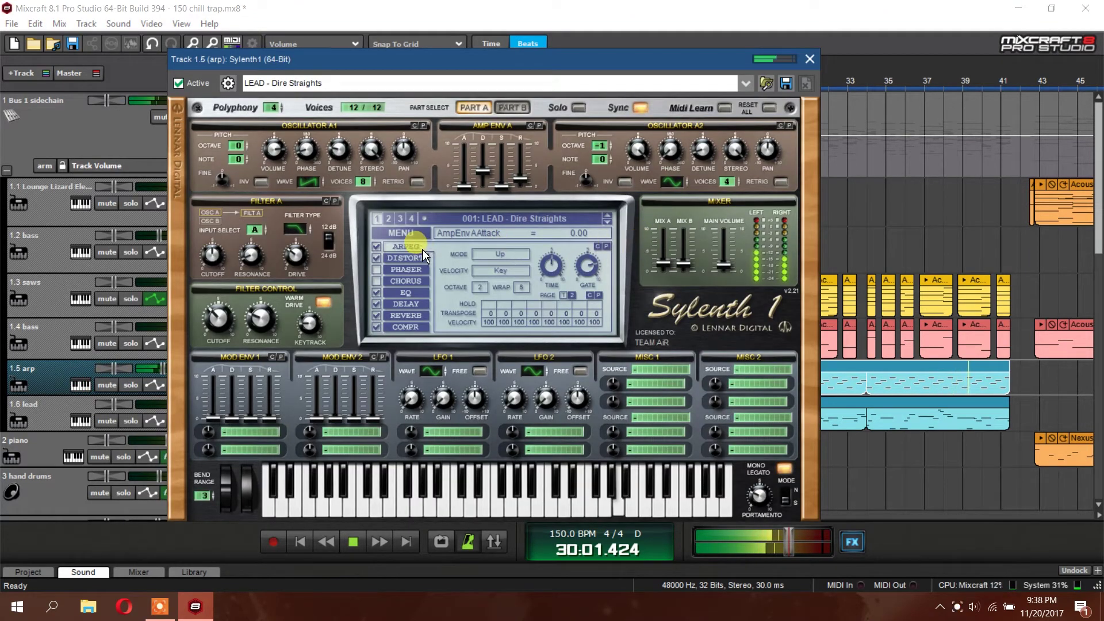
left_click(422, 259)
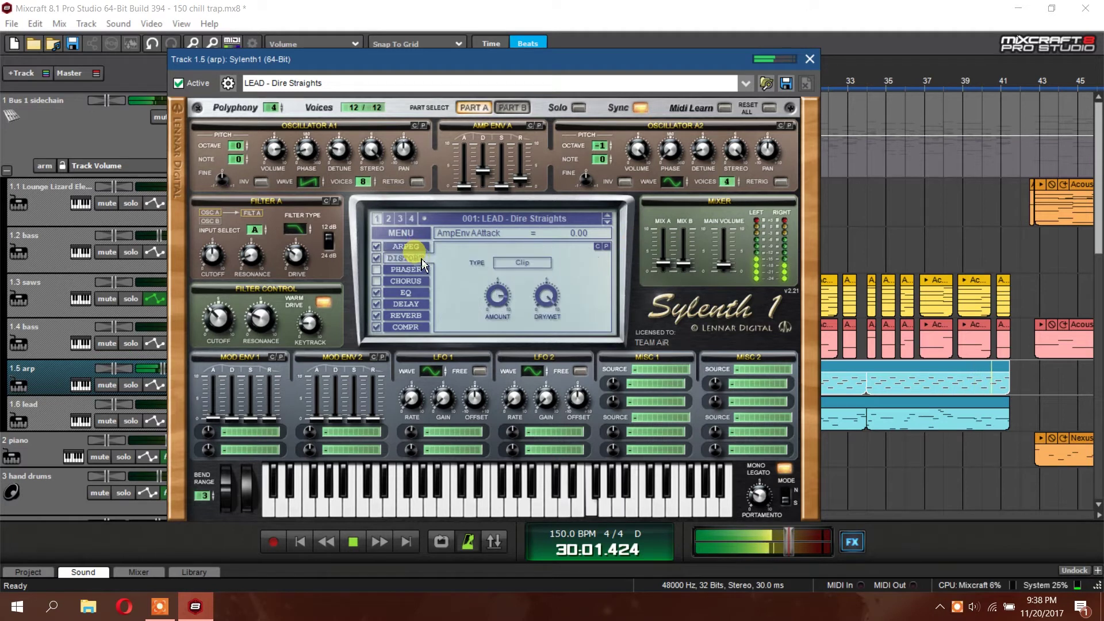
left_click(419, 293)
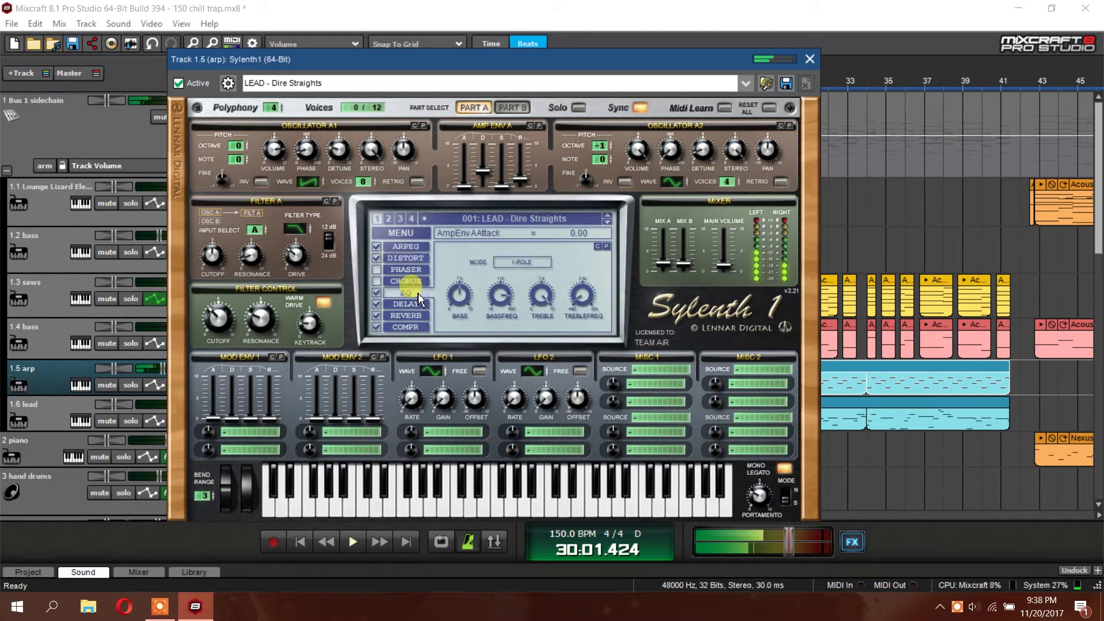
left_click(419, 306)
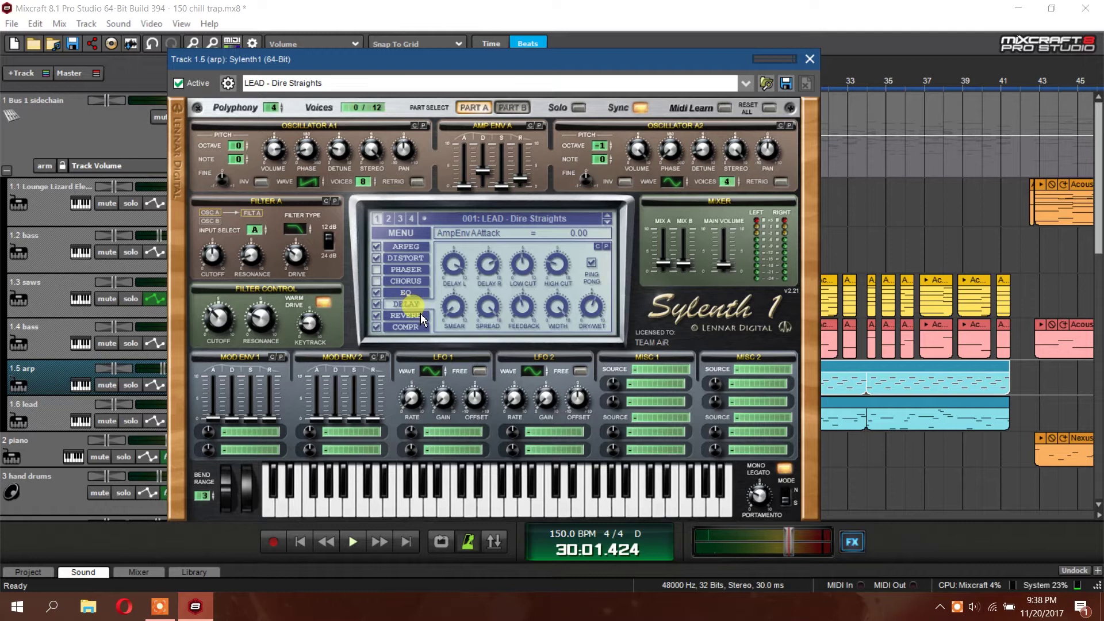
left_click(421, 317)
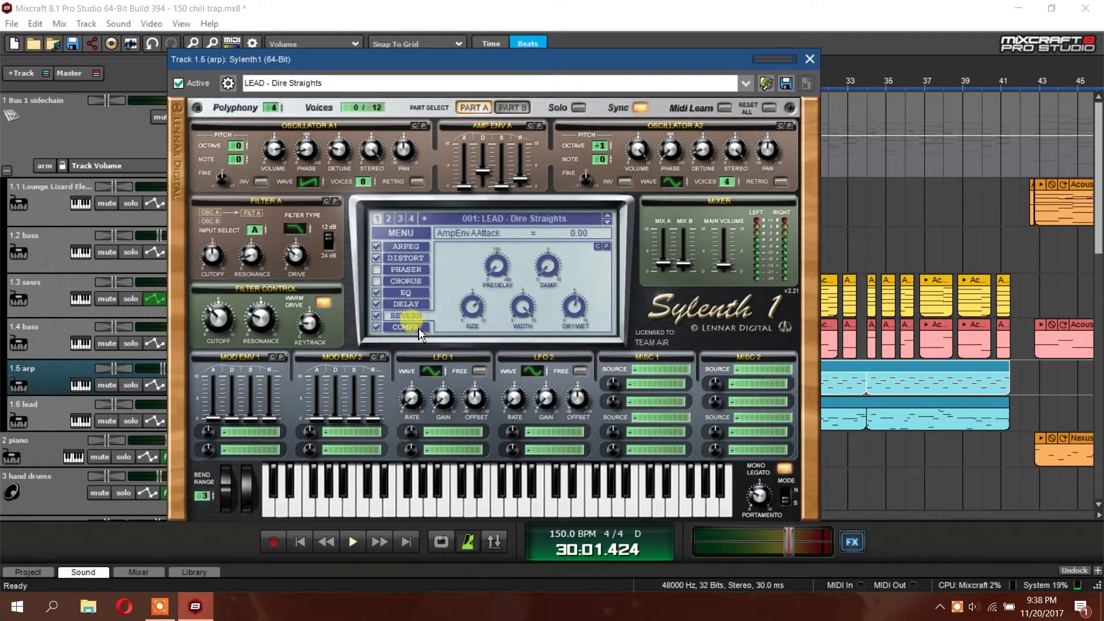
left_click(419, 327)
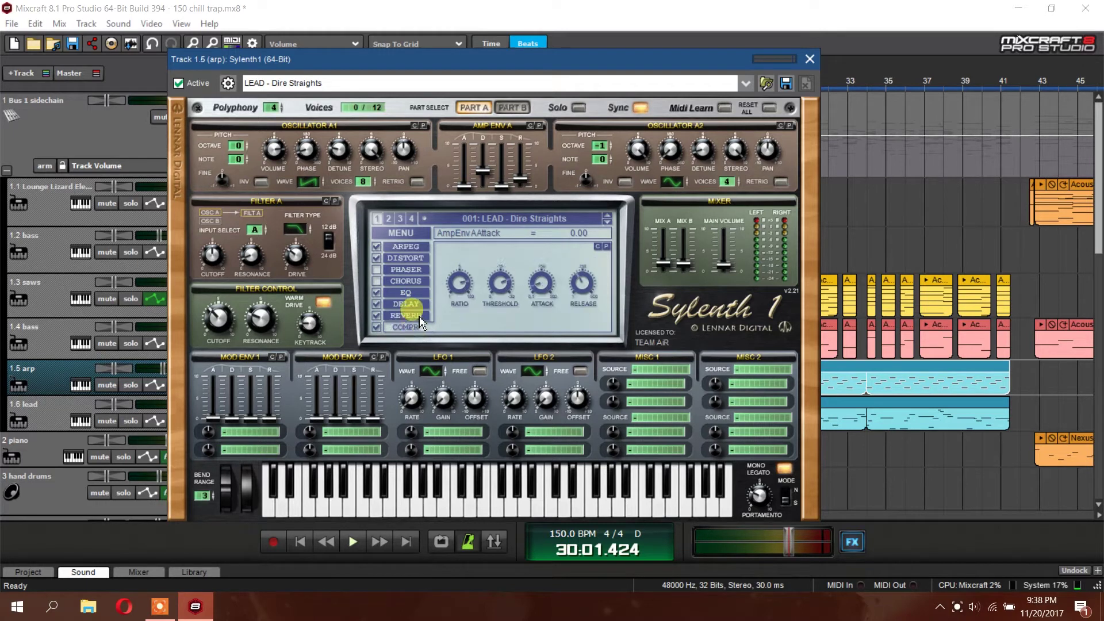
left_click(419, 308)
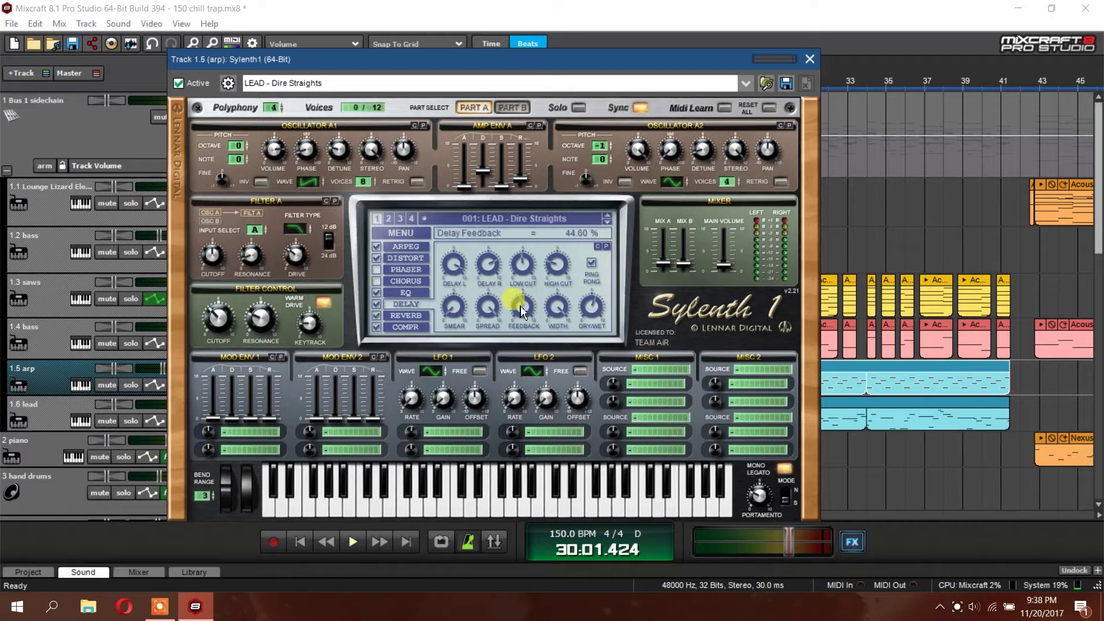
left_click(809, 59)
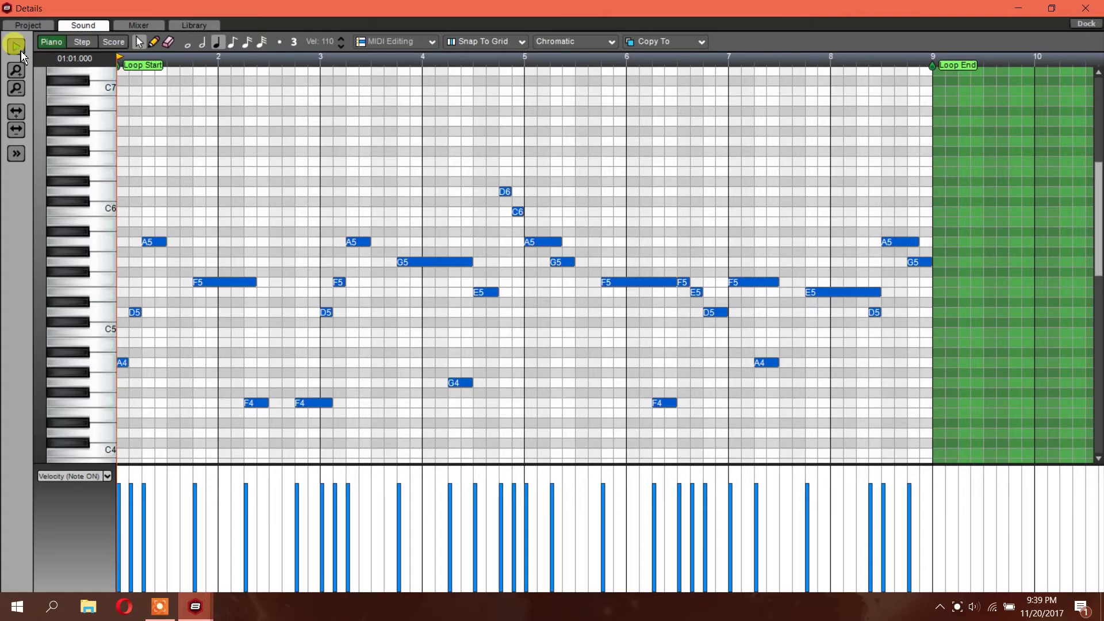
- Play the lead clip's MIDI notes in the piano roll and close the editor
left_click(21, 51)
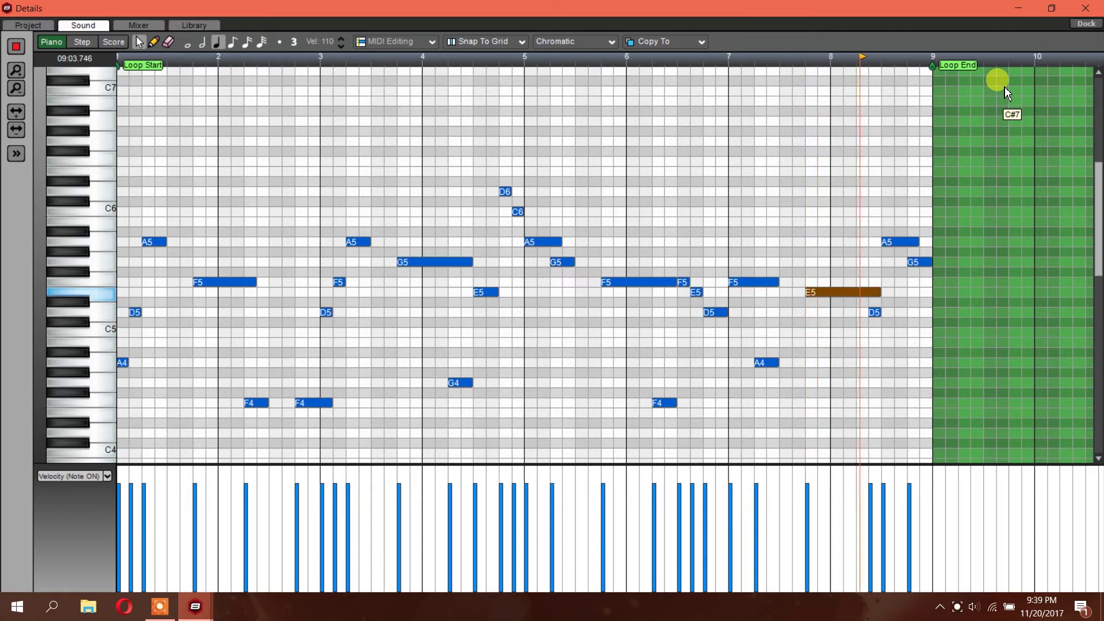
left_click(1086, 9)
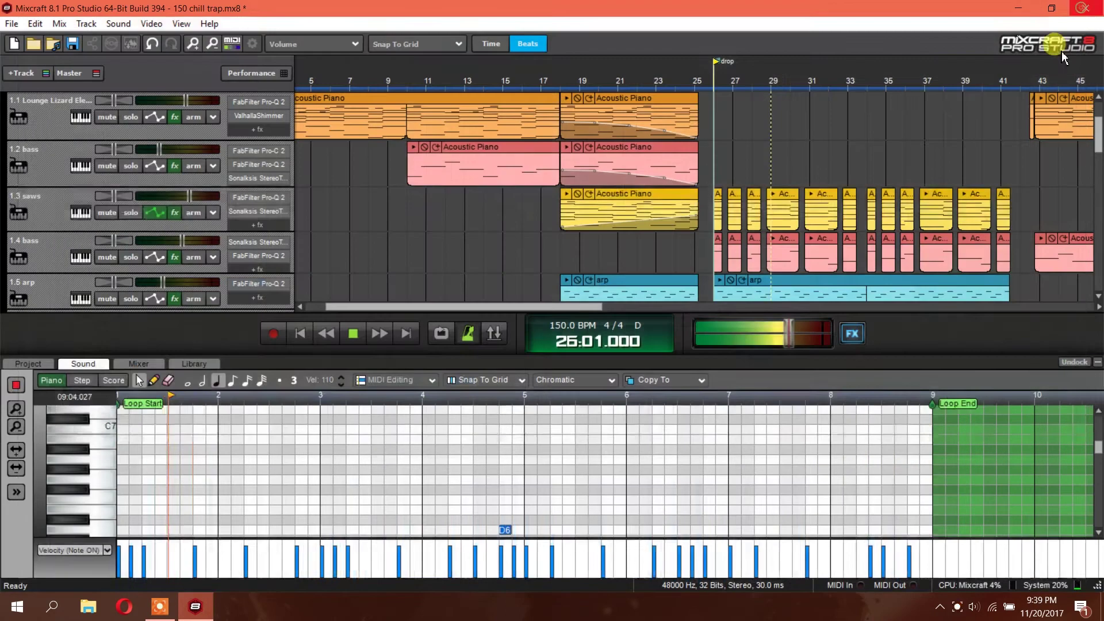
left_click(1097, 362)
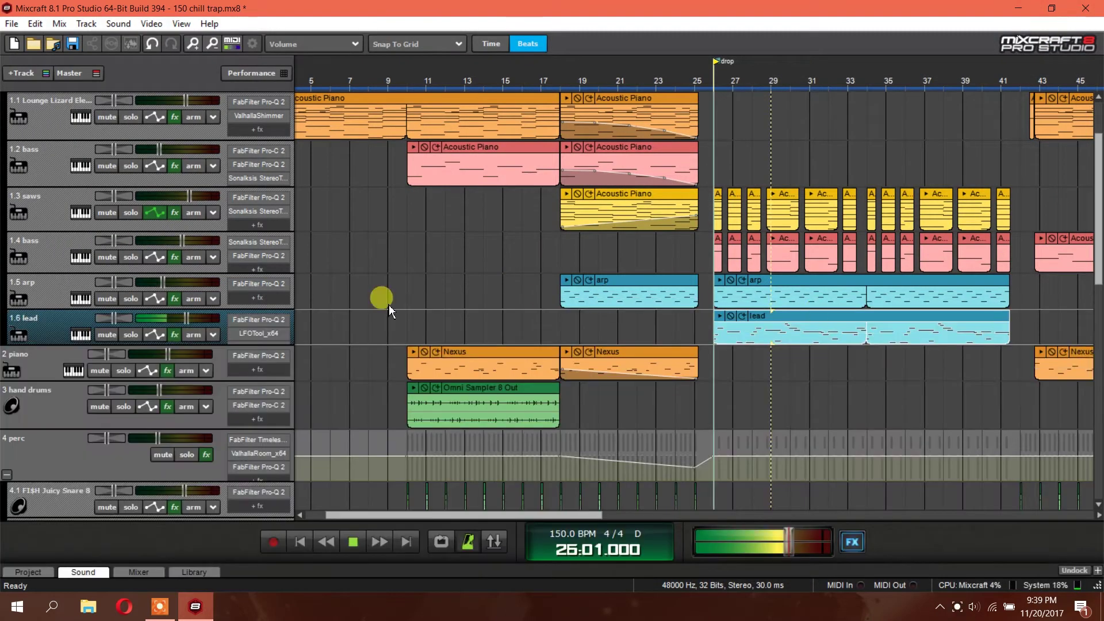
- Enlarge the lead track to view its Pro-Q 2 curve and LFOTool shape, and solo the track
left_click_drag(57, 345, 57, 376)
left_click(259, 319)
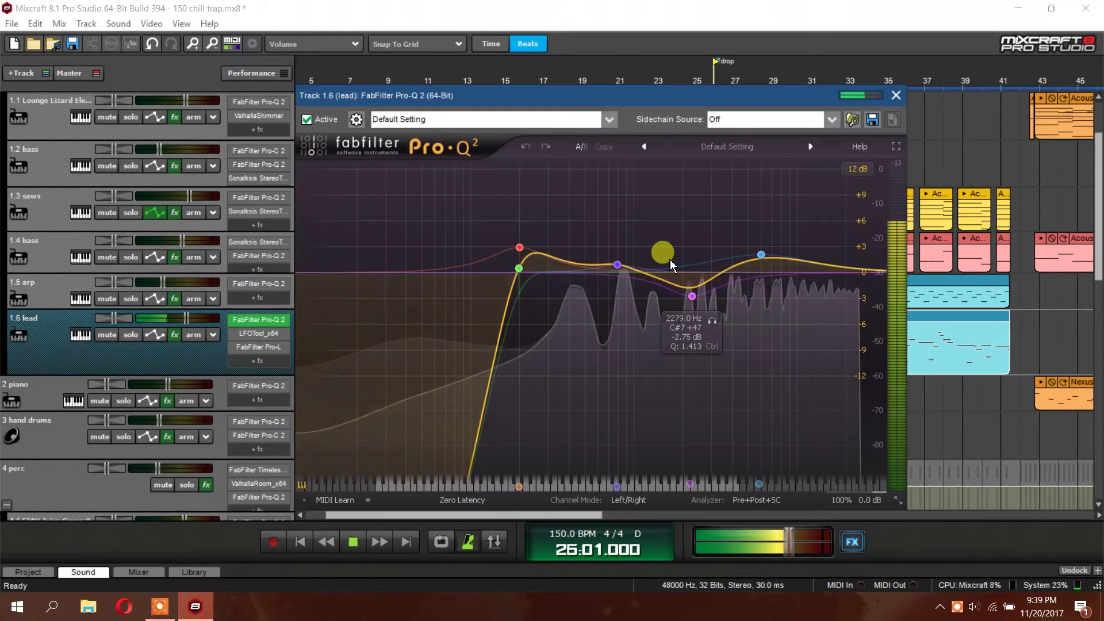
left_click(895, 95)
left_click(253, 334)
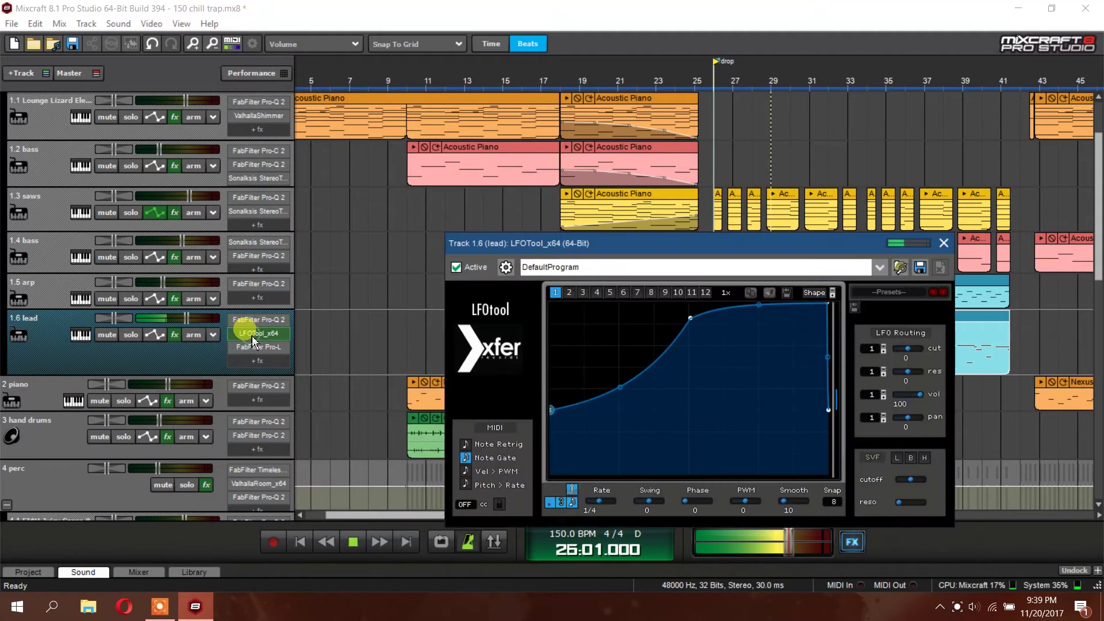
left_click(943, 242)
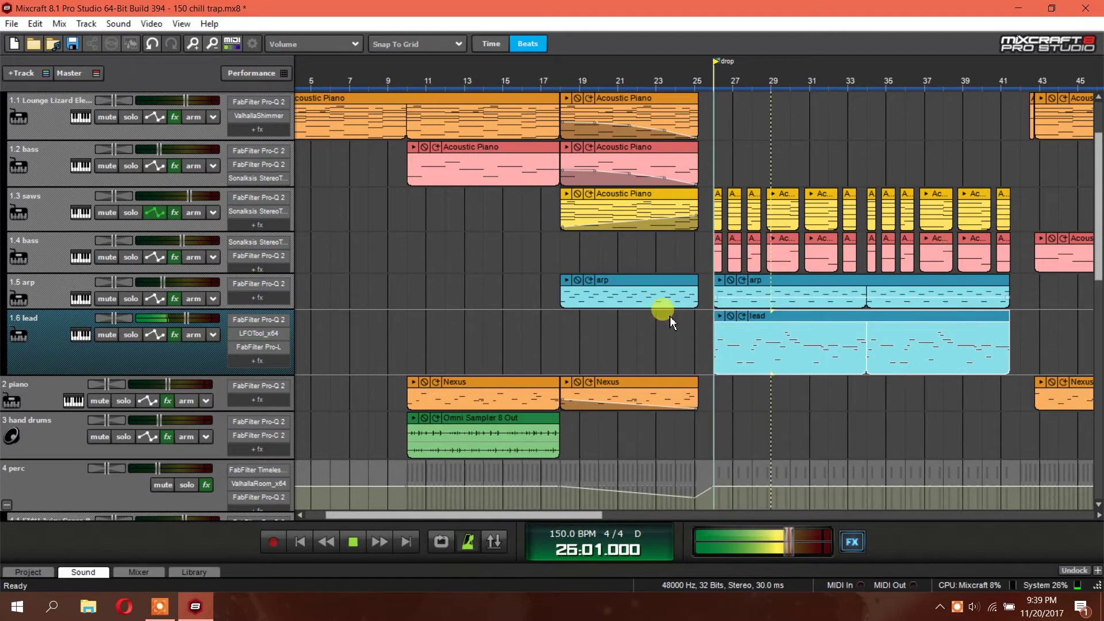
left_click(135, 338)
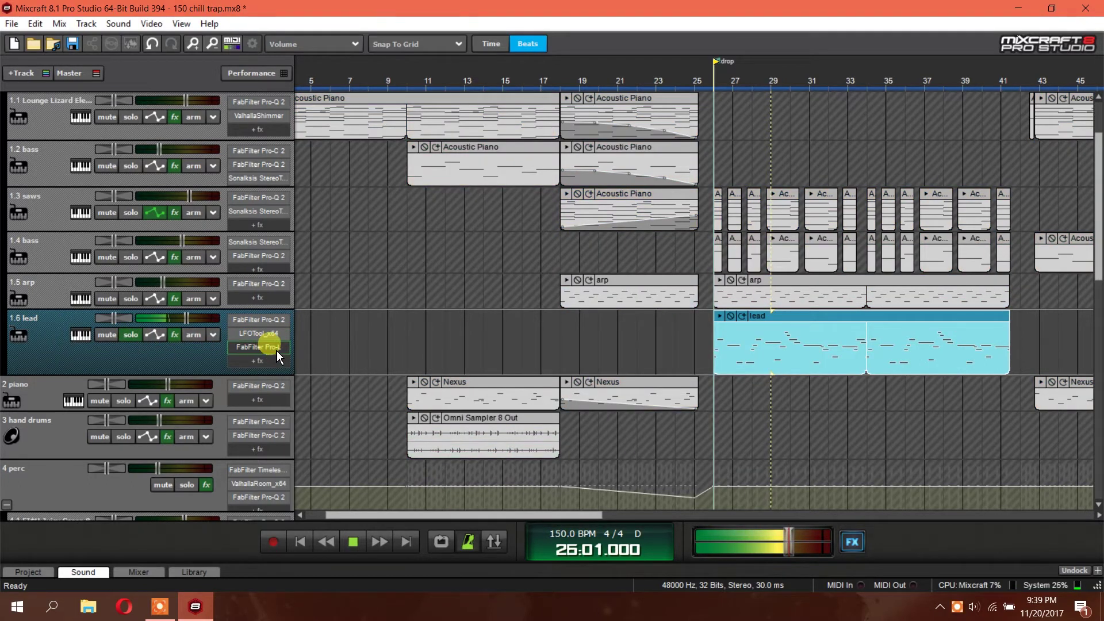
- Play the soloed lead track from the drop marker while viewing its LFOTool shape and Pro-L limiter, and stop playback
double_click(716, 64)
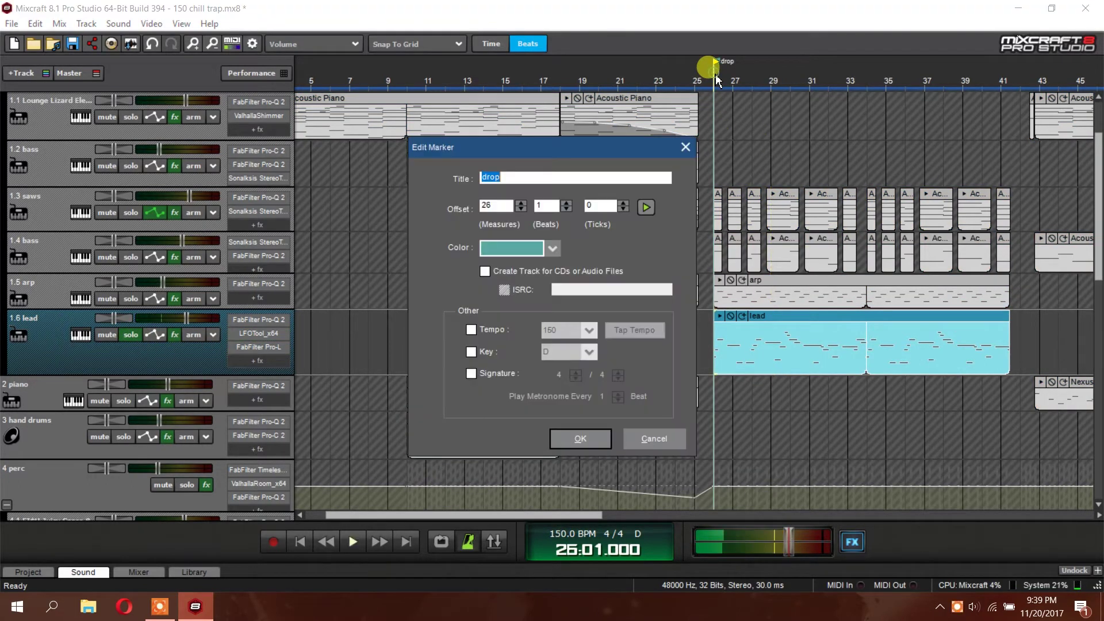
left_click(685, 146)
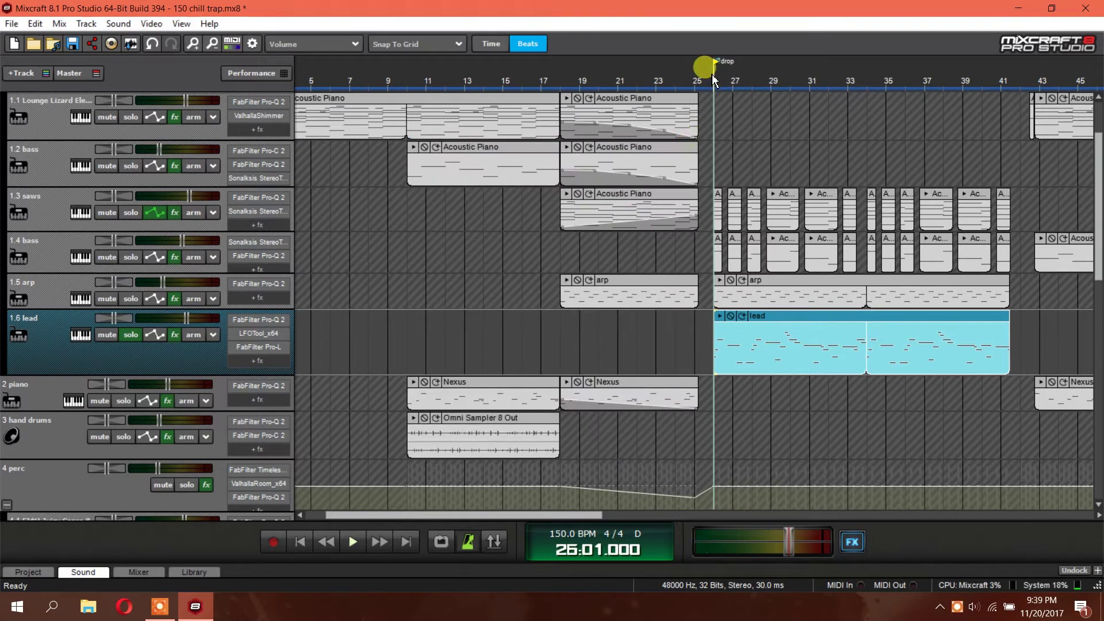
key("space")
left_click(257, 338)
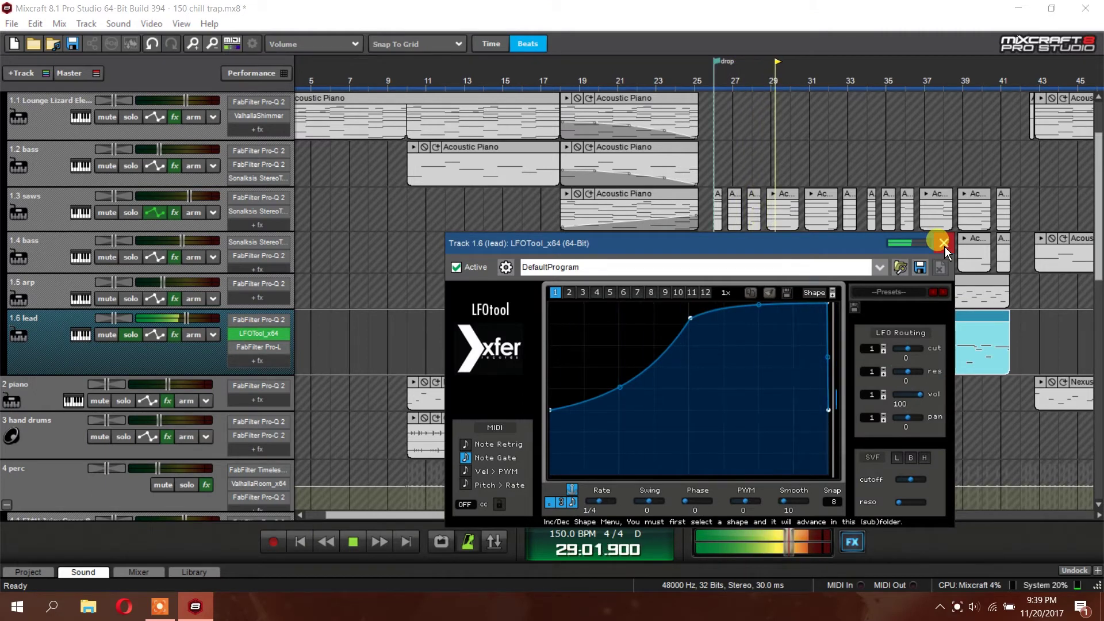
left_click(943, 243)
left_click(260, 348)
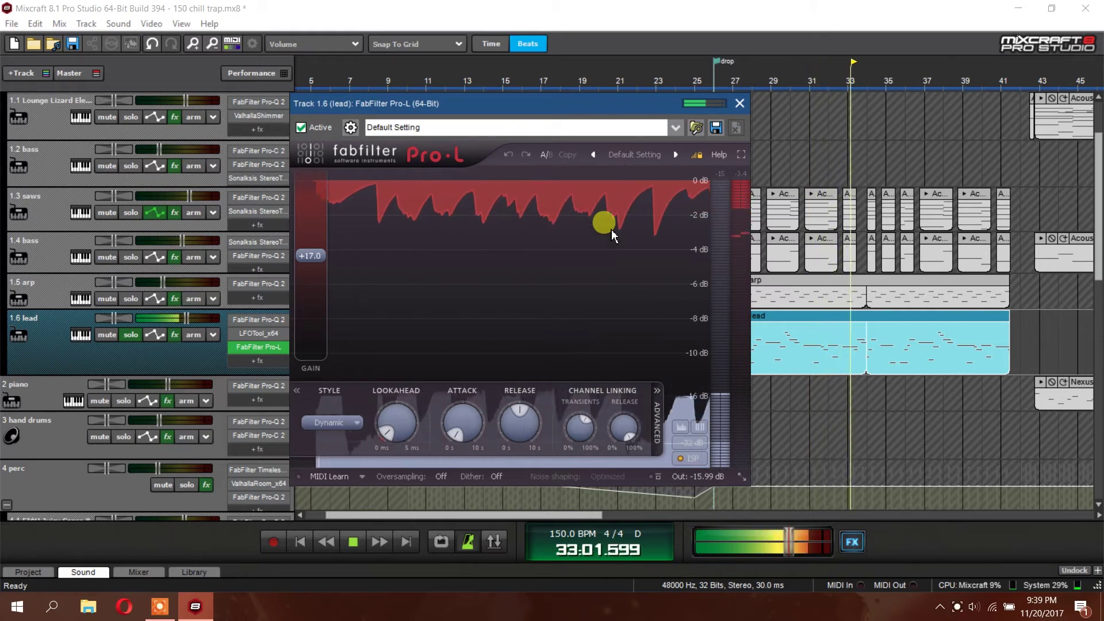
left_click(739, 102)
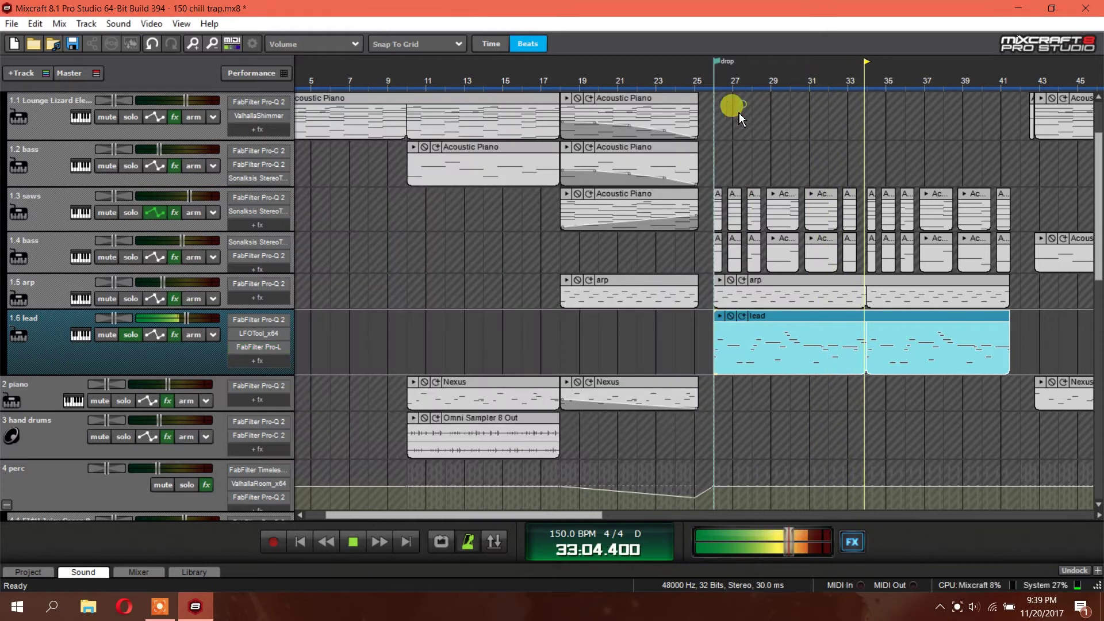
left_click(352, 541)
- Open the lead track's Sylenth1 patch and turn off its phaser effect
left_click(86, 335)
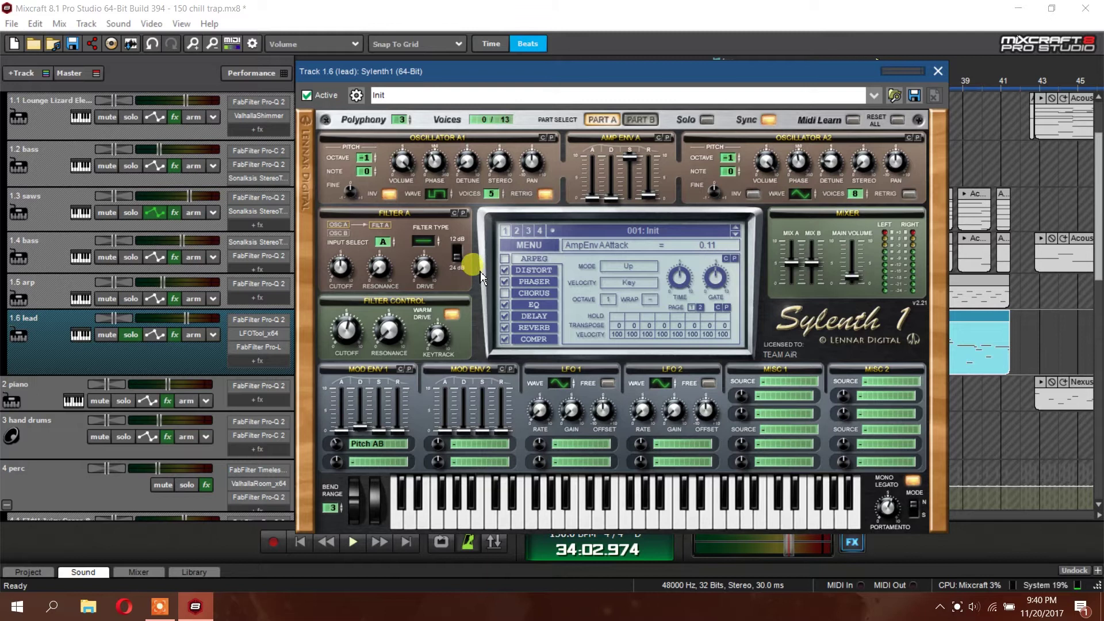
left_click(537, 270)
left_click(547, 285)
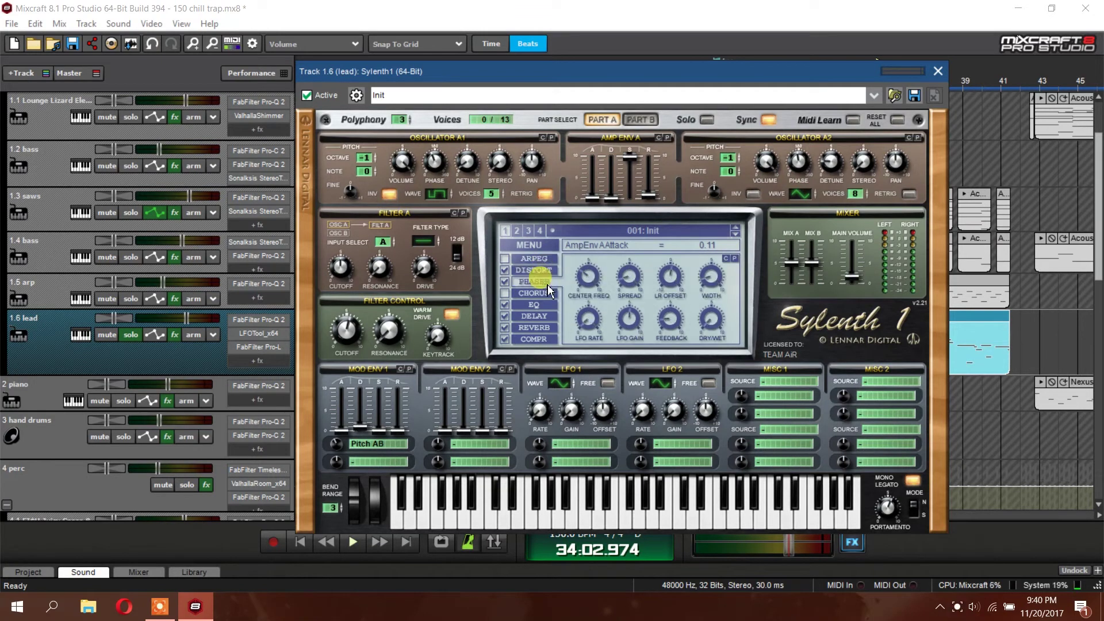
left_click(505, 282)
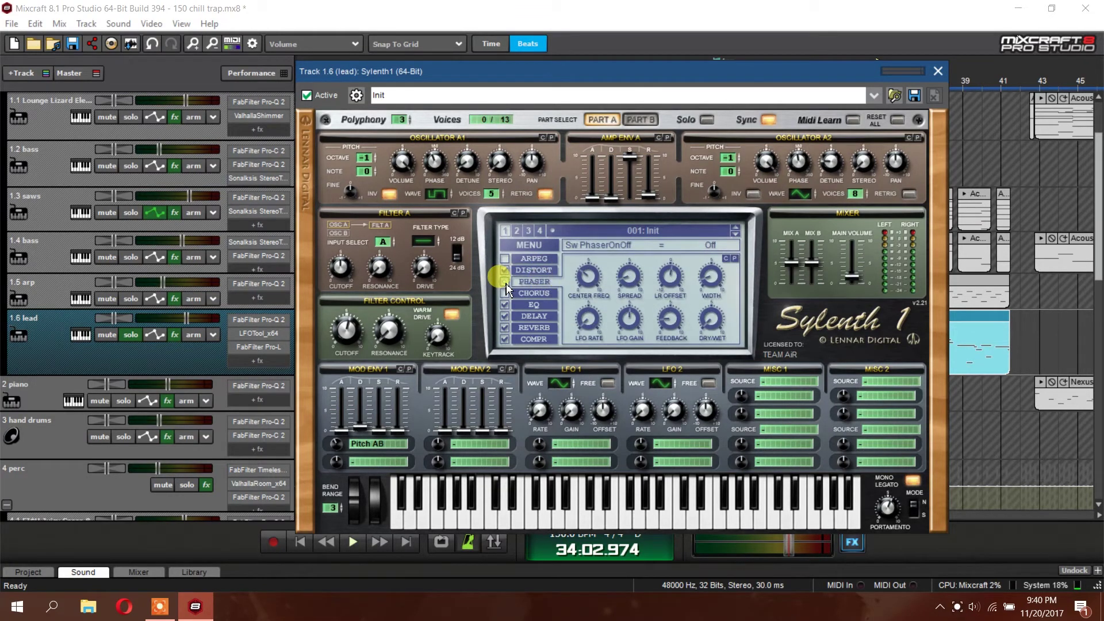
- View the EQ, delay, reverb and compressor settings of the lead's Sylenth1 patch
left_click(532, 305)
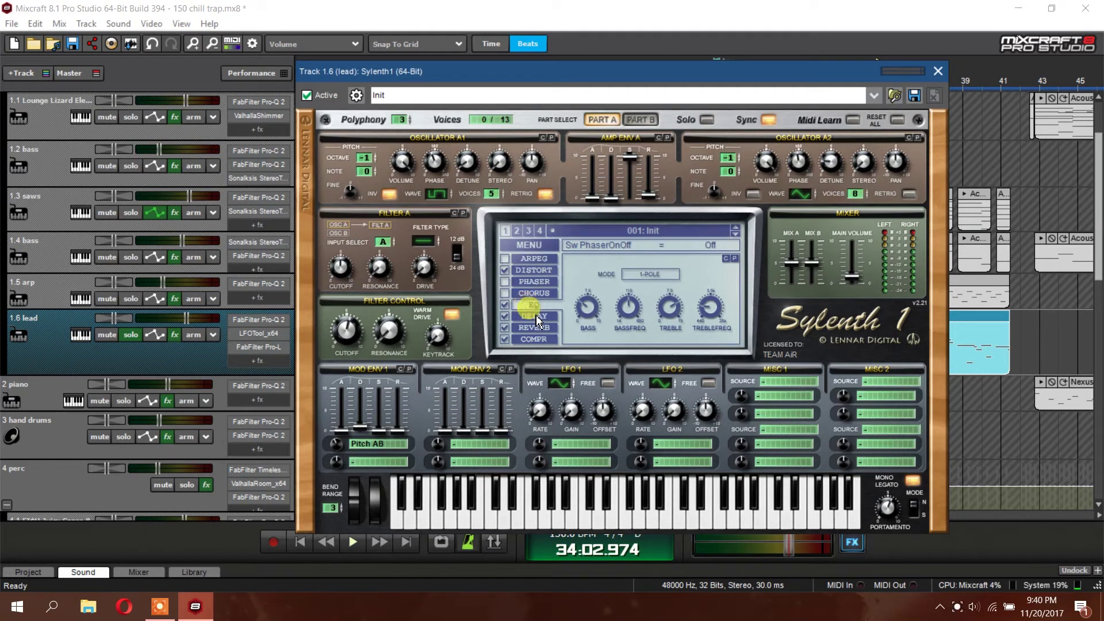
left_click(537, 318)
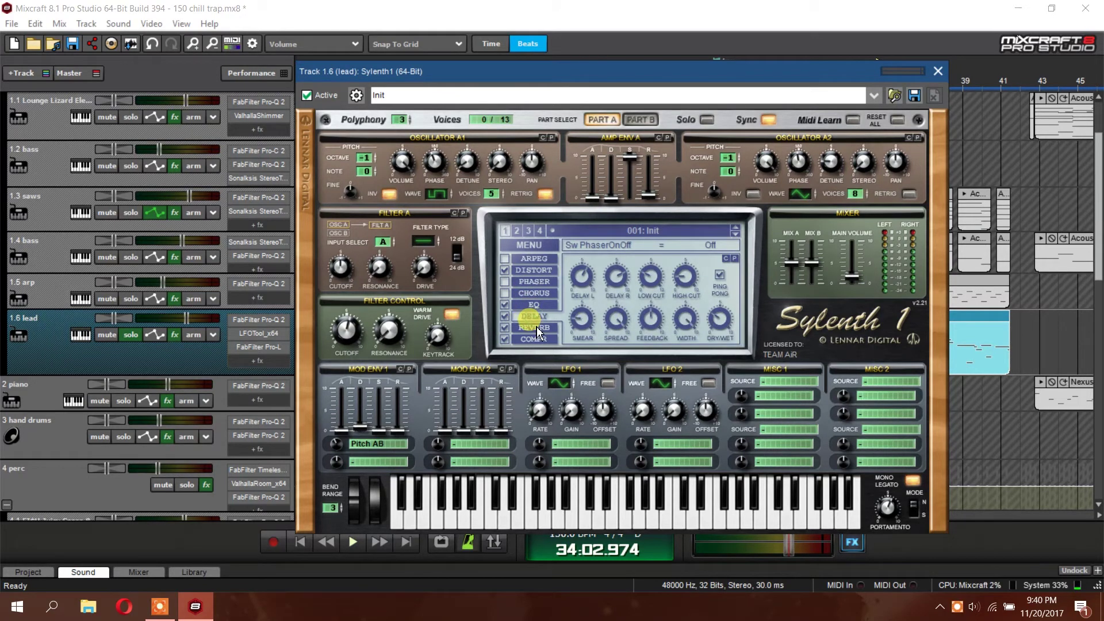
left_click(537, 326)
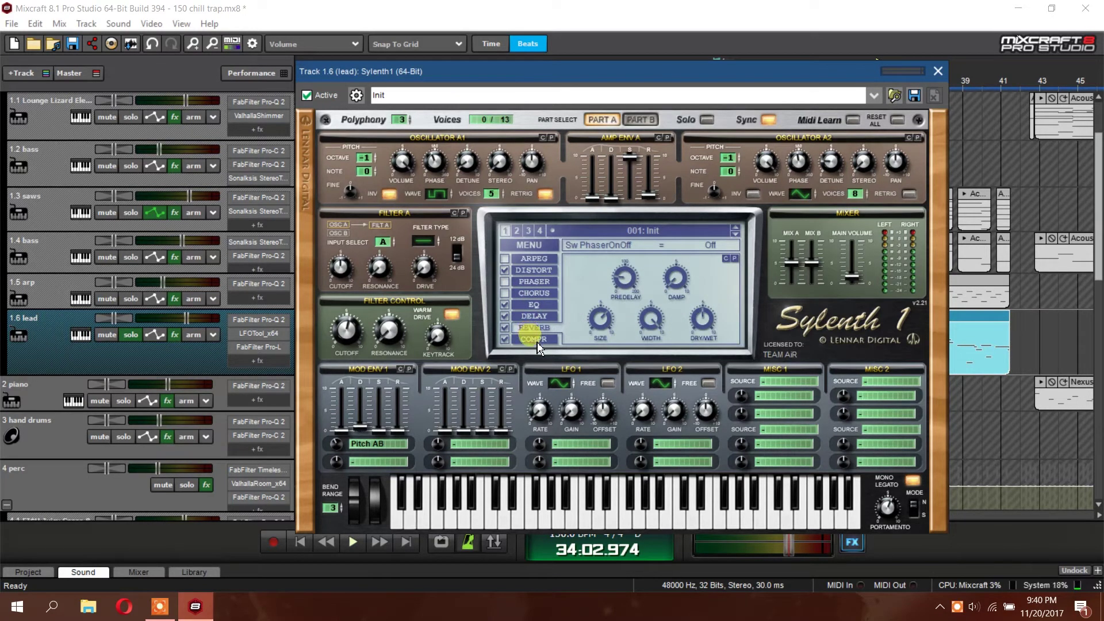
left_click(535, 340)
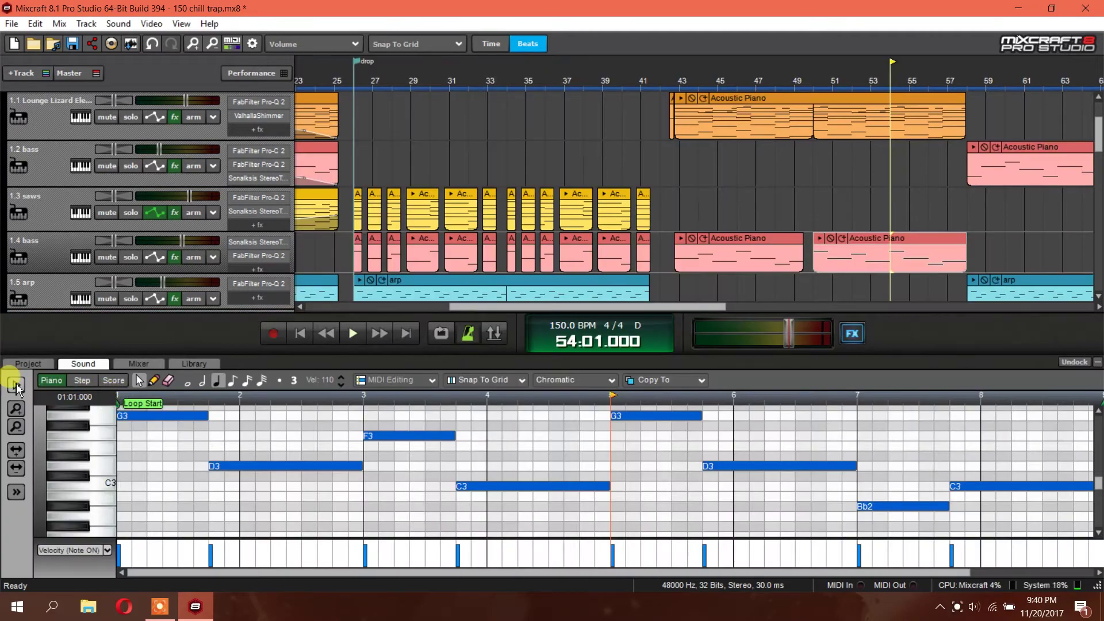
- Play the track 1.4 bass clip's notes from the piano roll and view the track's StereoTools width settings
left_click(16, 386)
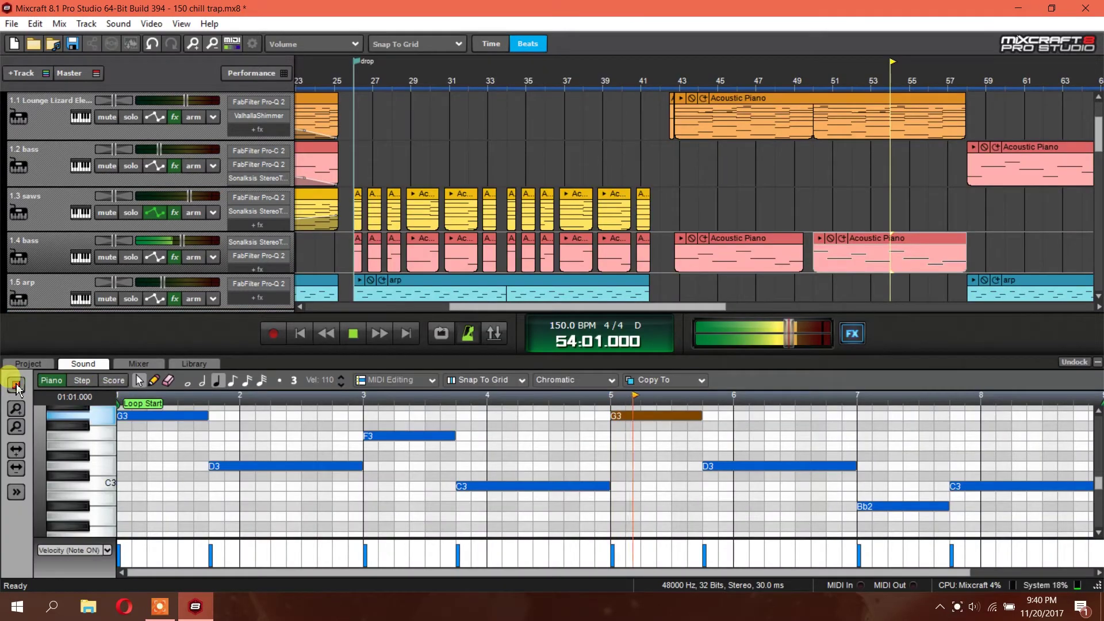
left_click(1097, 362)
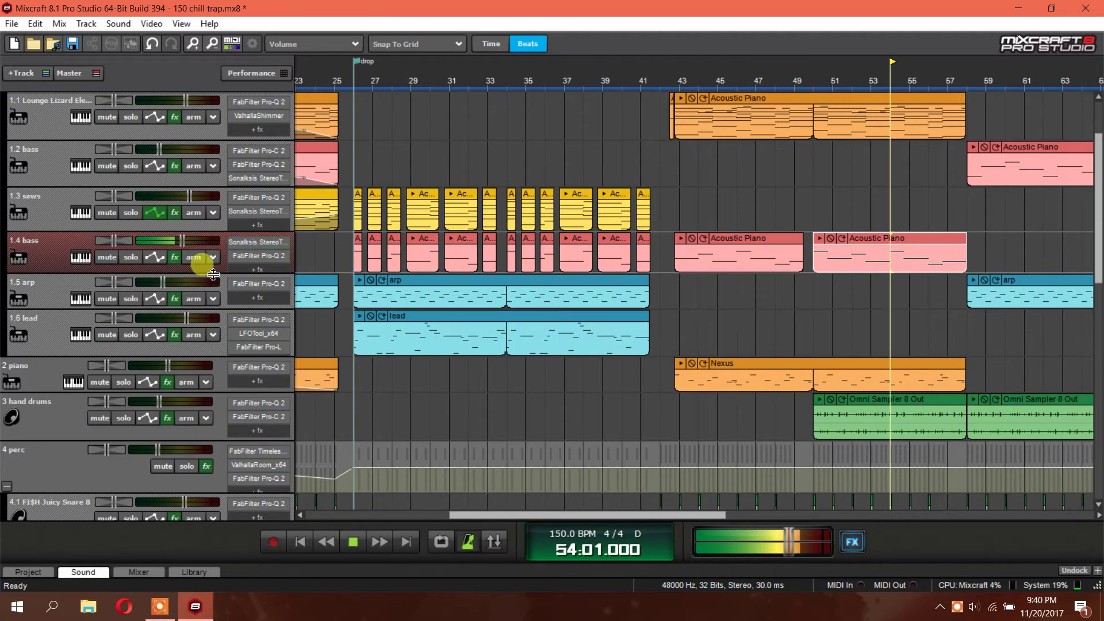
left_click(255, 243)
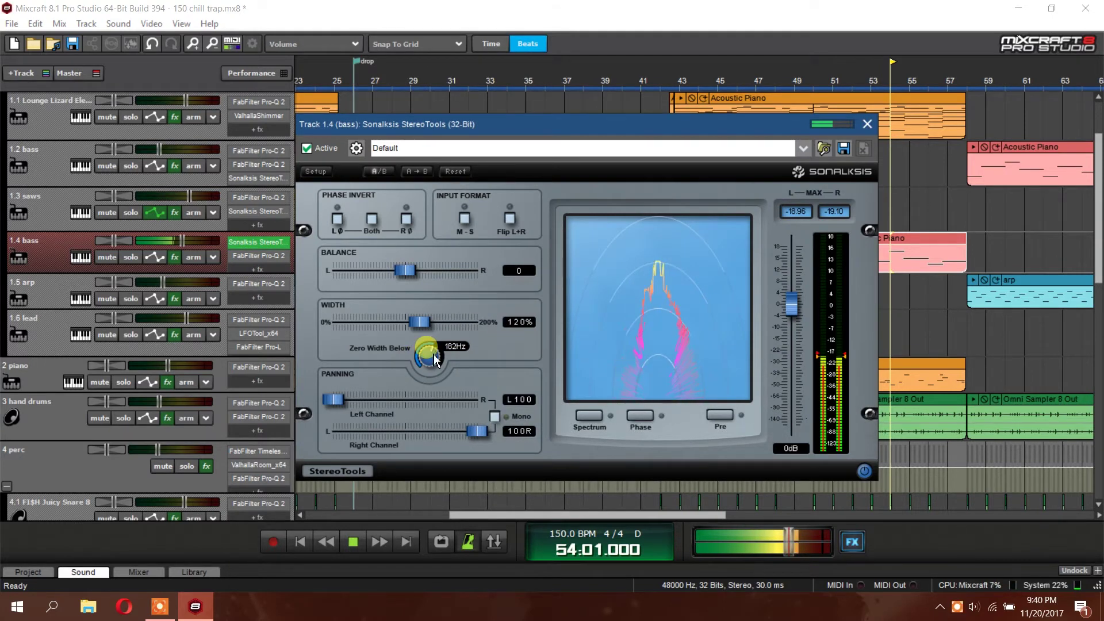
left_click(867, 124)
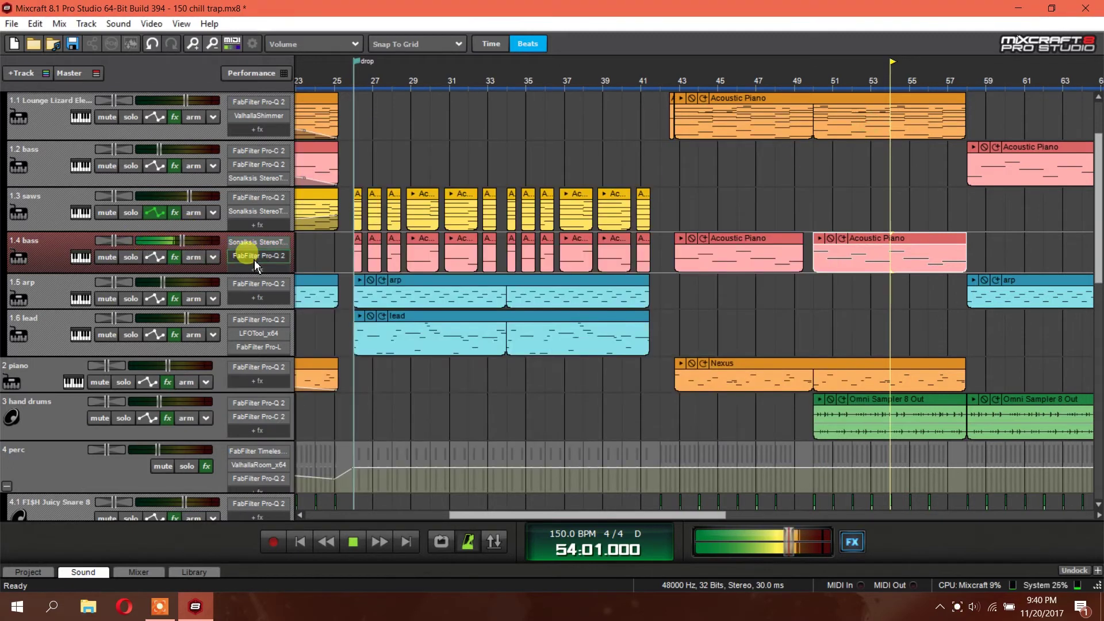
- In the 1.4 bass track's Pro-Q 2, bypass the four bell cut bands together and re-enable them to compare the sound
left_click(252, 257)
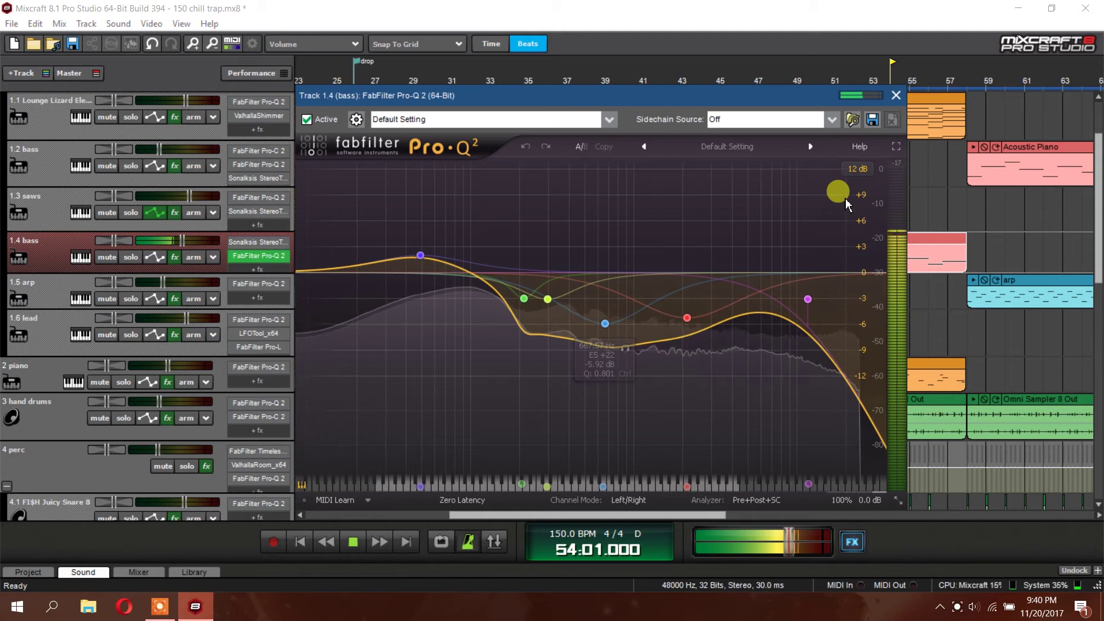
left_click_drag(497, 233, 706, 355)
left_click(441, 406)
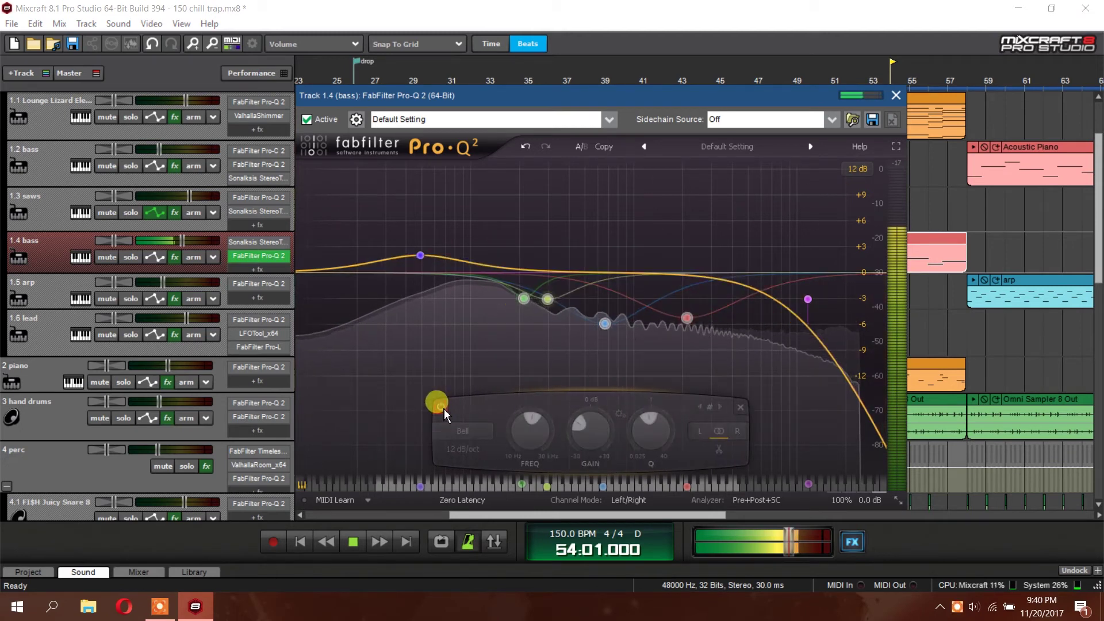
left_click(441, 406)
left_click(671, 220)
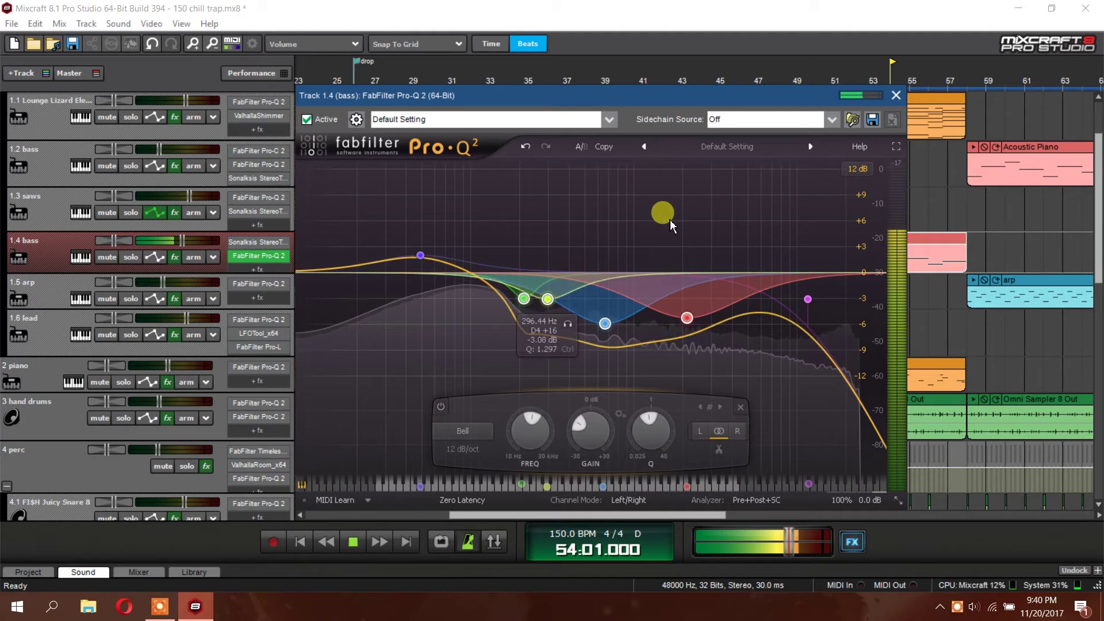
left_click(896, 97)
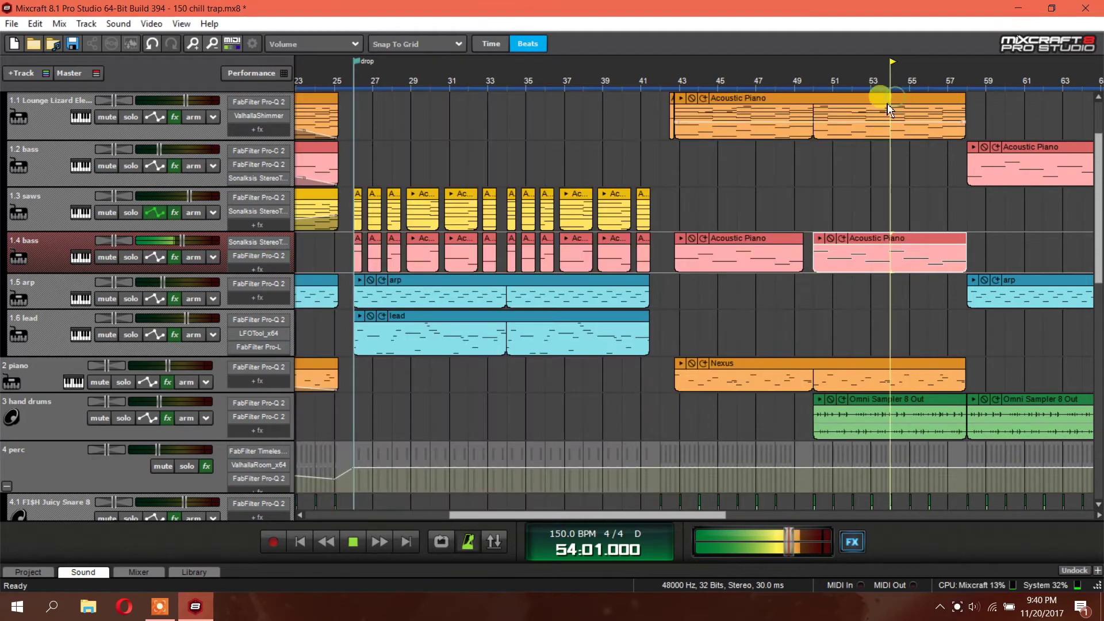
- Review oscillator B's level and oscillator A's FM (from B) warp in the 1.4 bass's Serum patch, and enable Mono voicing
left_click(126, 239)
left_click(81, 256)
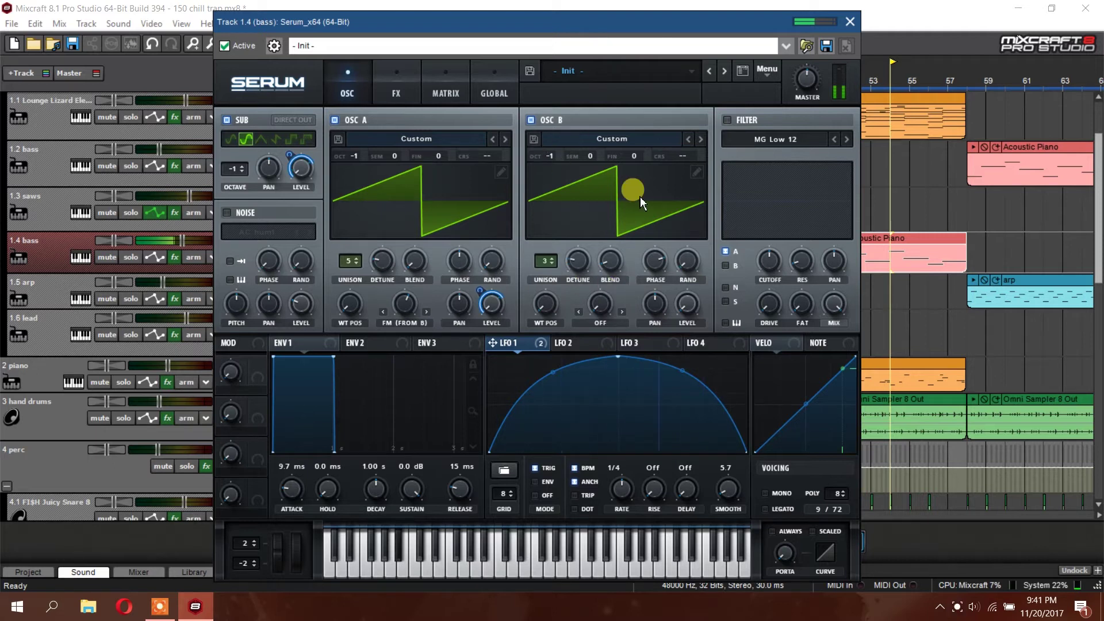
mouse_move(687, 319)
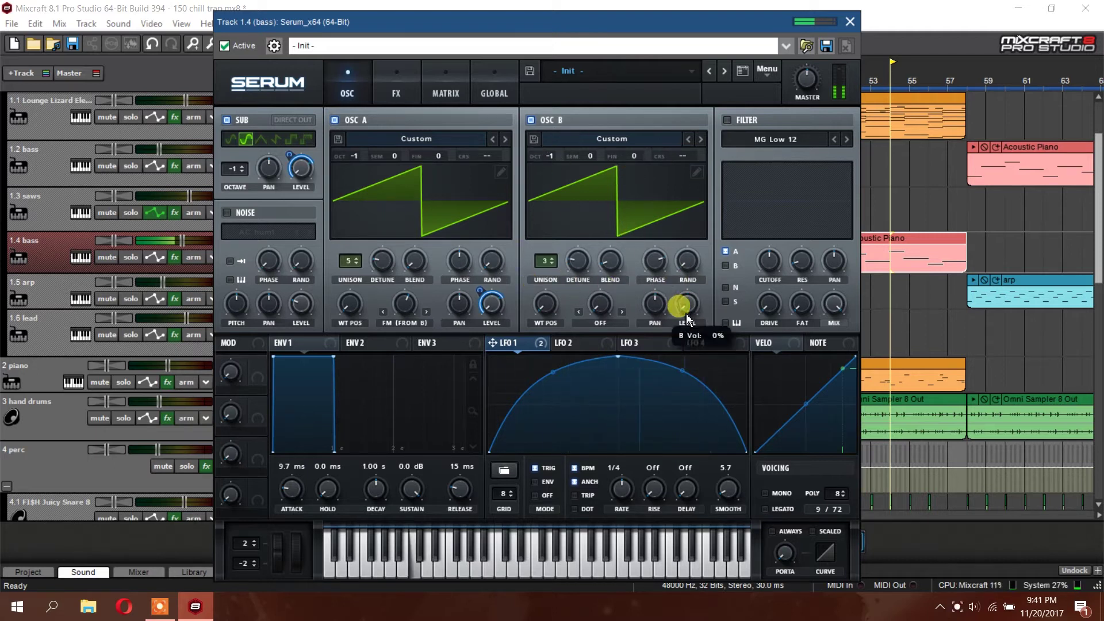
left_click(409, 322)
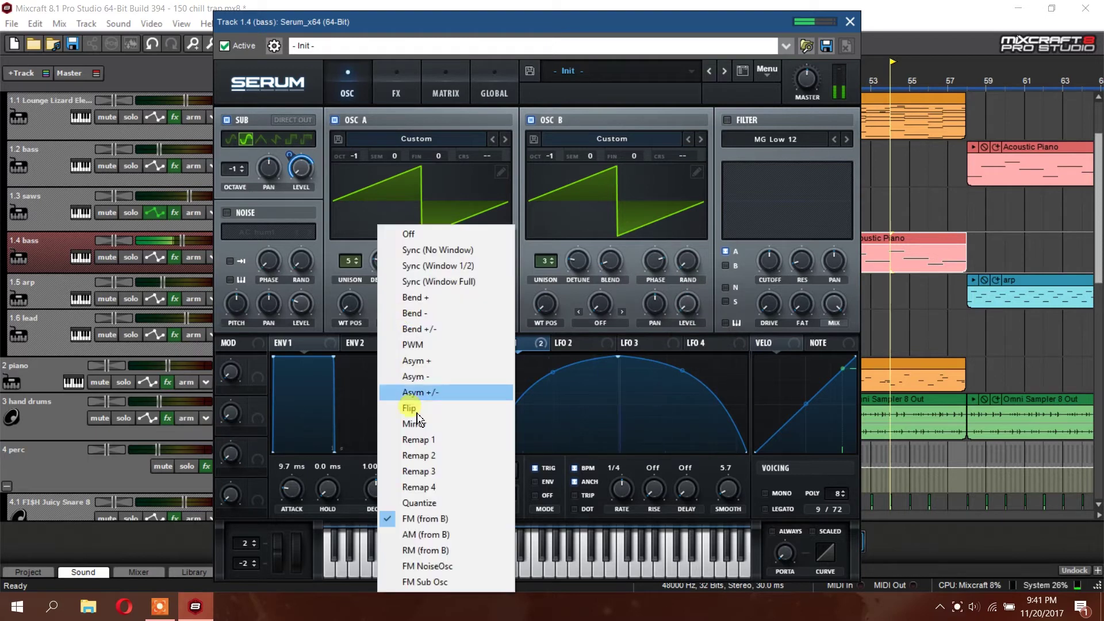
left_click(370, 305)
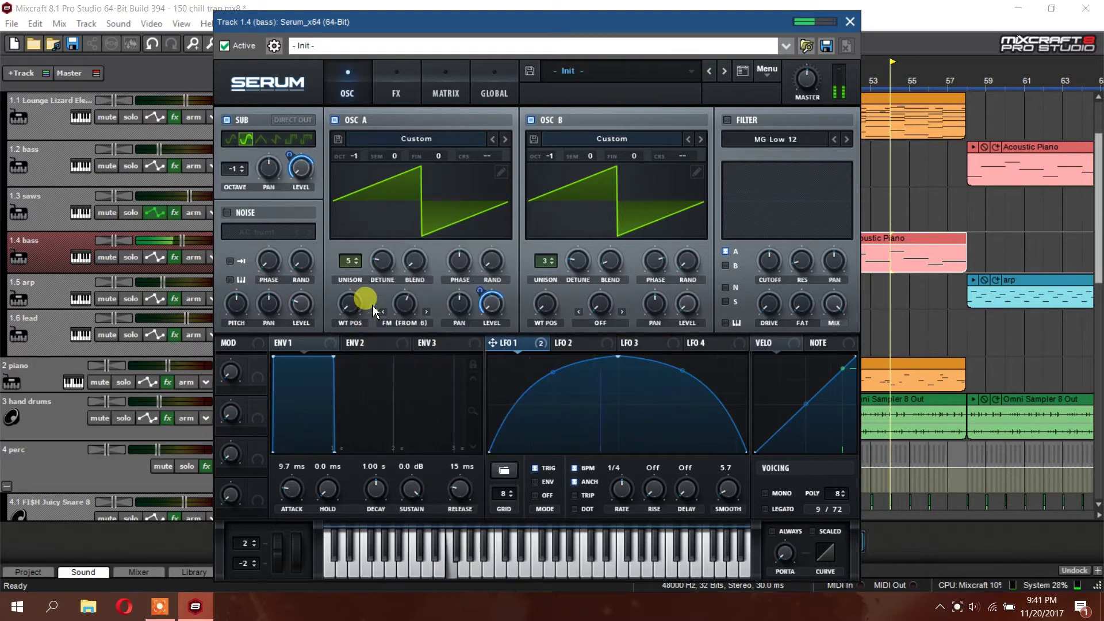
mouse_move(406, 320)
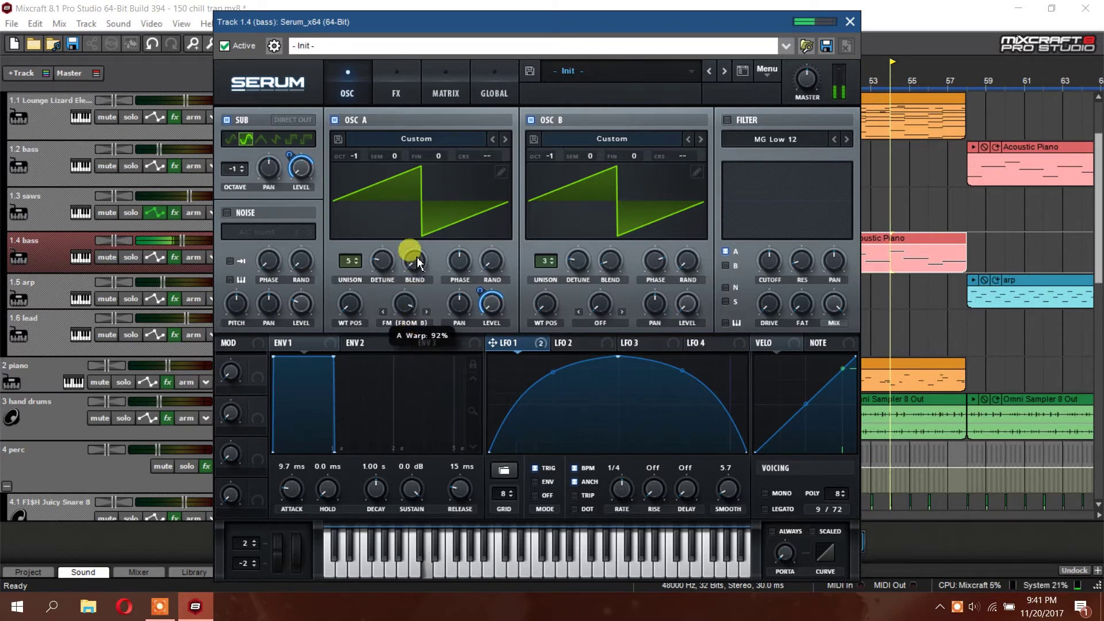
left_click_drag(419, 240, 420, 324)
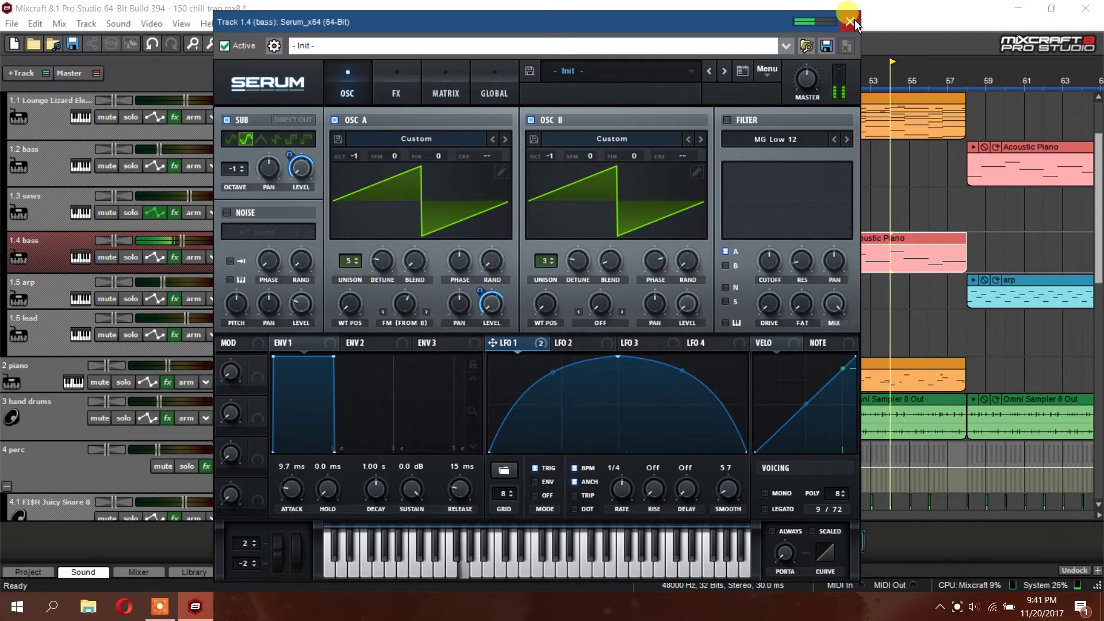
left_click(767, 494)
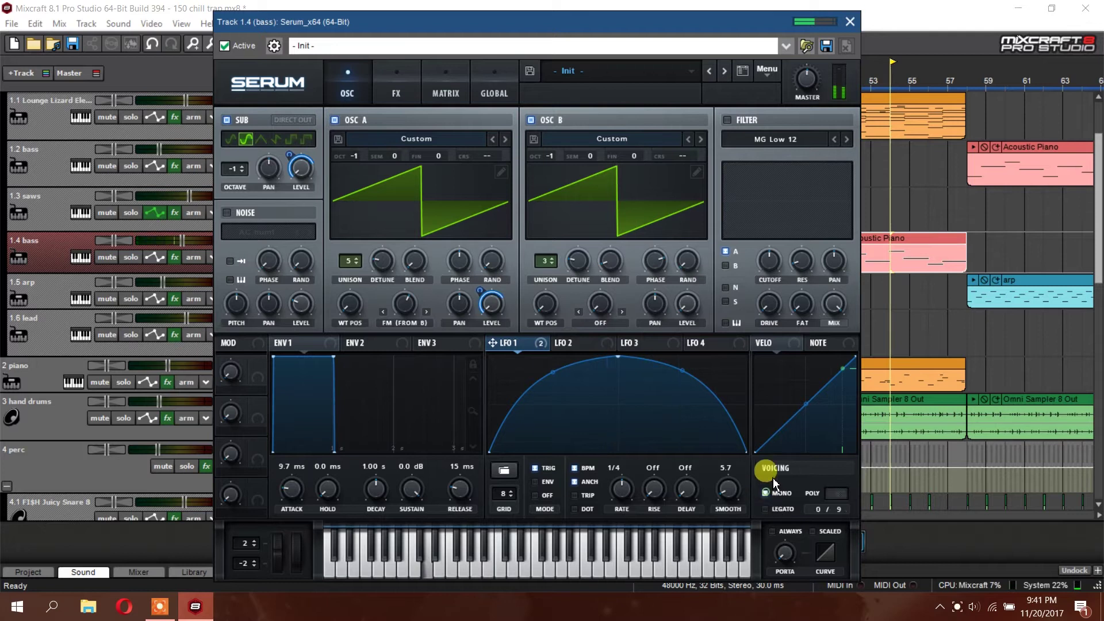
left_click(850, 23)
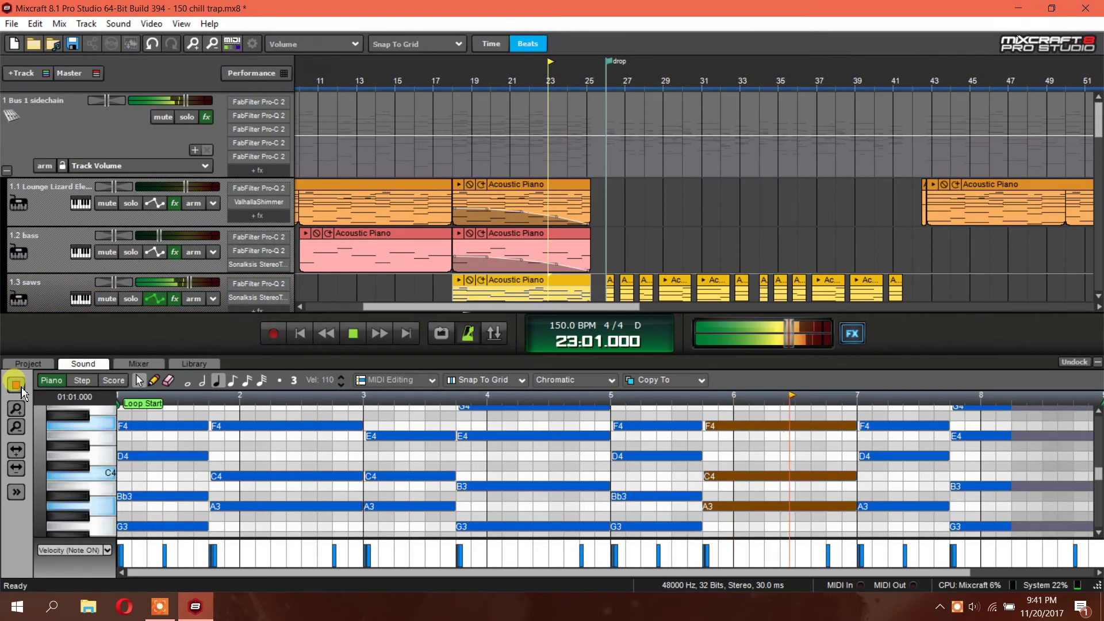
- In the saws track's Pro-Q 2, add a bell band at about 843 Hz with -1.3 dB gain and a Q of about 1.57
scroll(43, 244, "down", 2)
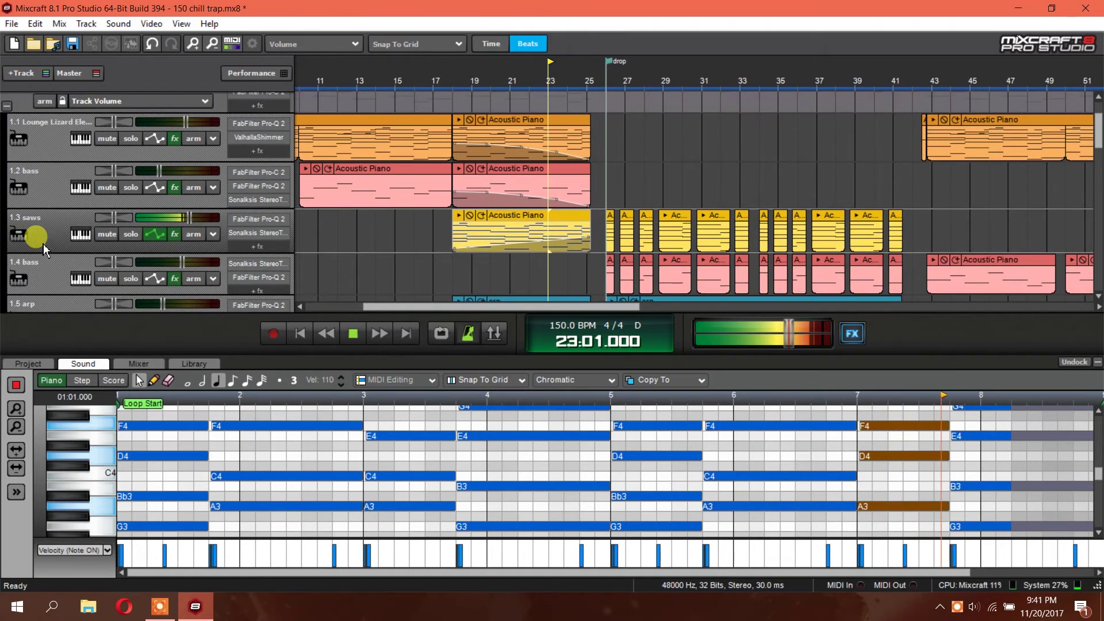
left_click(51, 229)
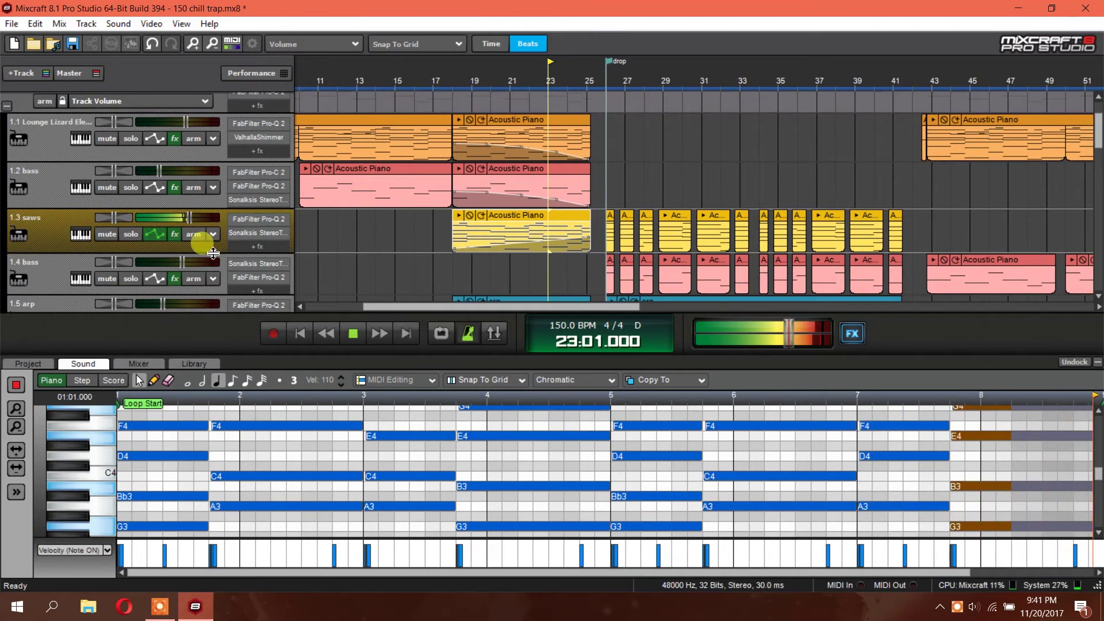
left_click(258, 219)
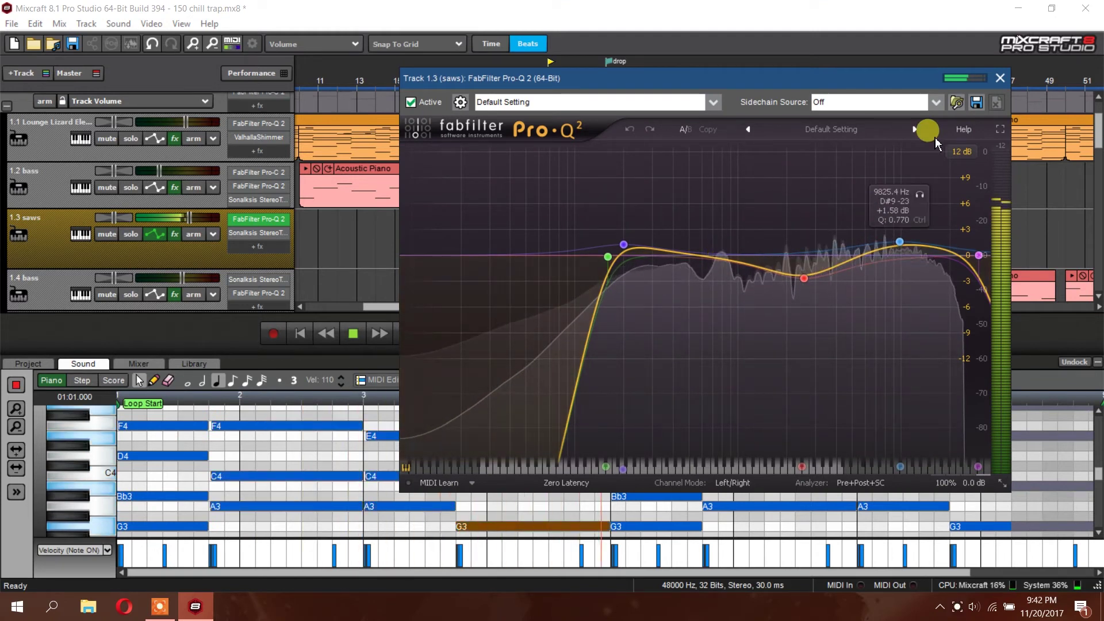
left_click(730, 266)
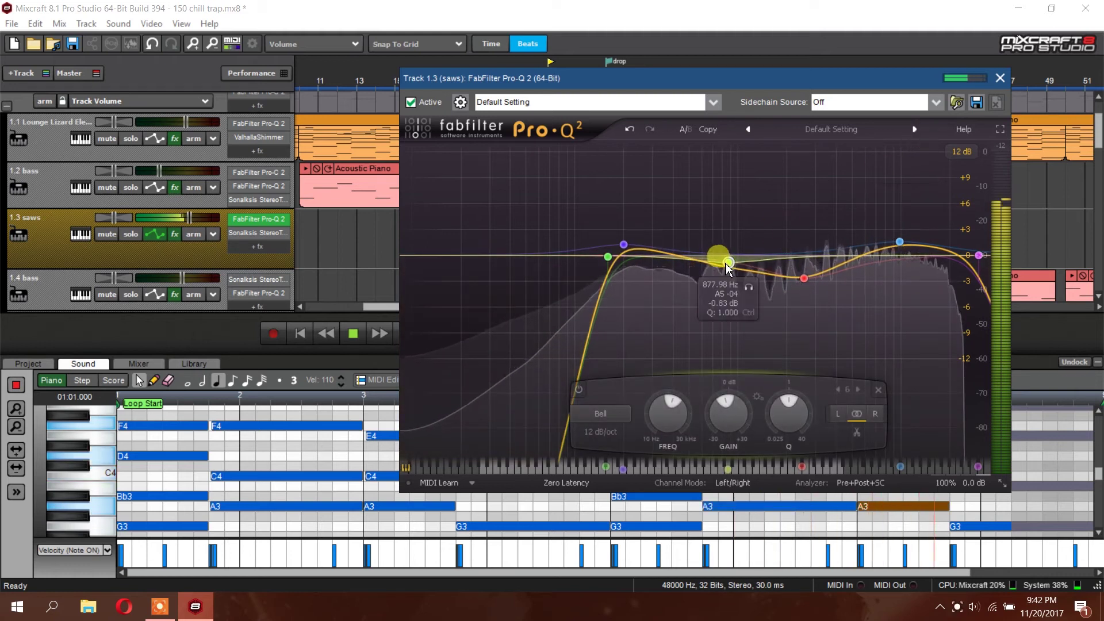
left_click_drag(727, 268, 726, 270)
scroll(727, 270, "up", 2)
double_click(728, 271)
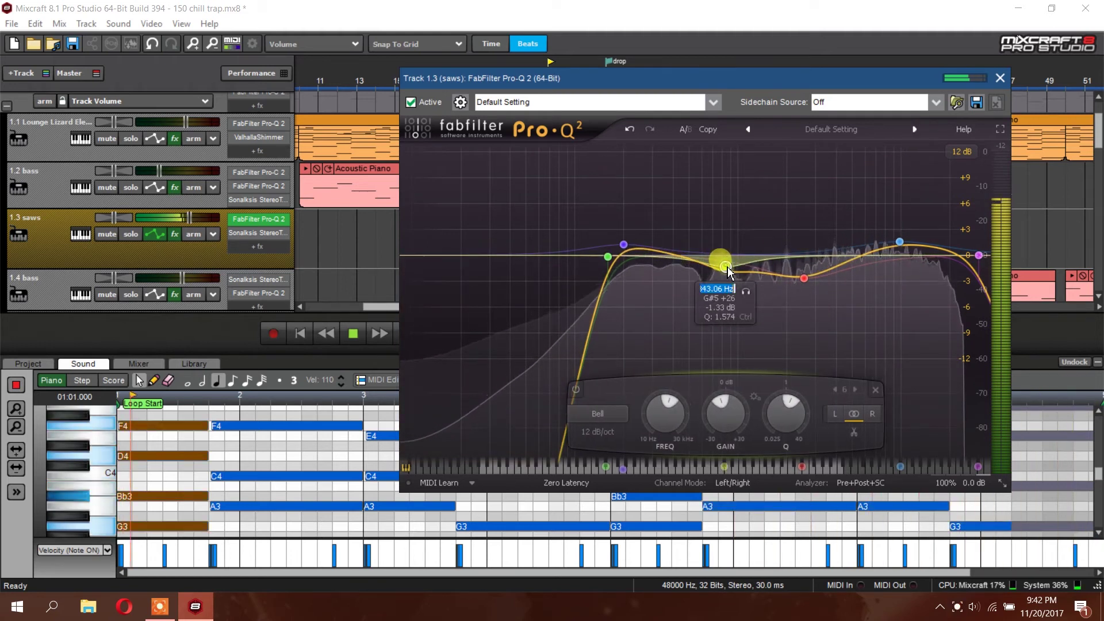
left_click(1000, 77)
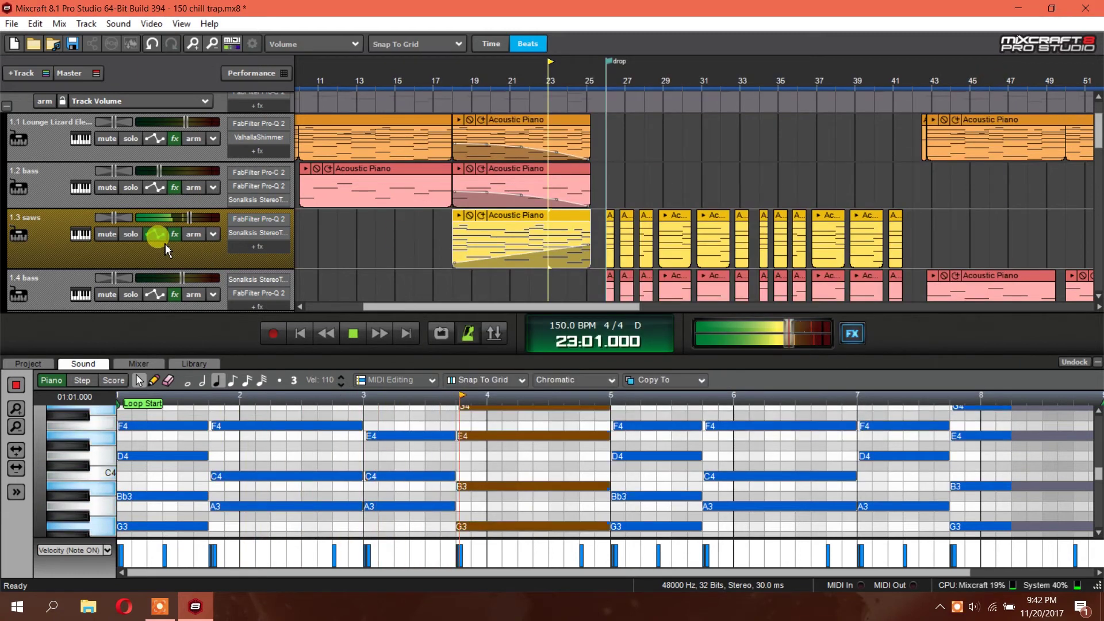
- In the saws track's StereoTools, set Zero Width Below to 151 Hz and adjust the stereo width
left_click(267, 235)
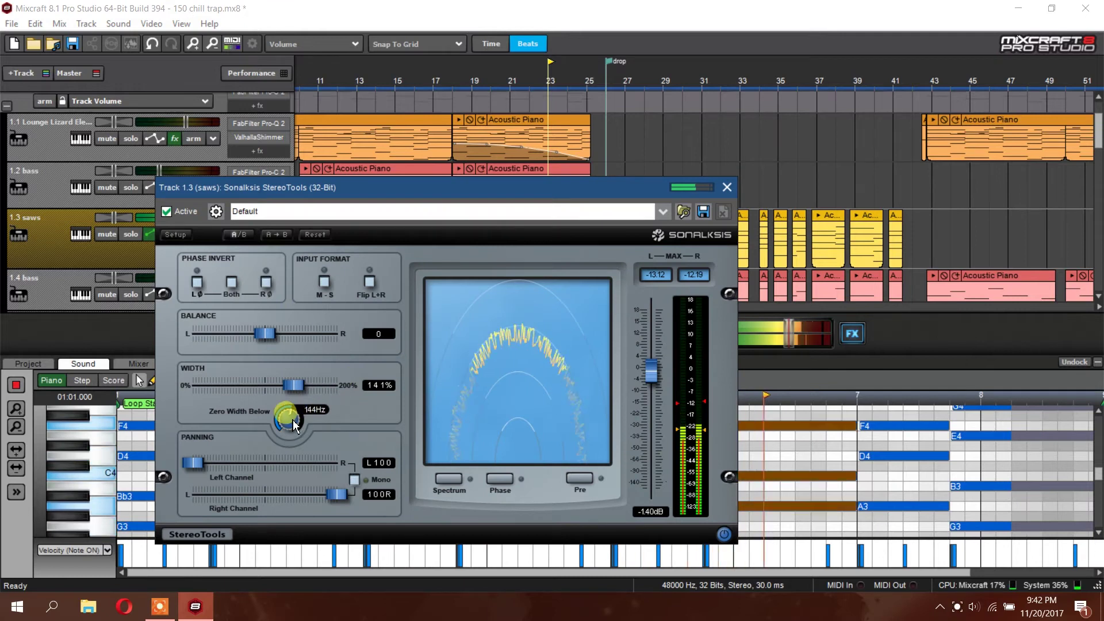
left_click_drag(296, 421, 289, 417)
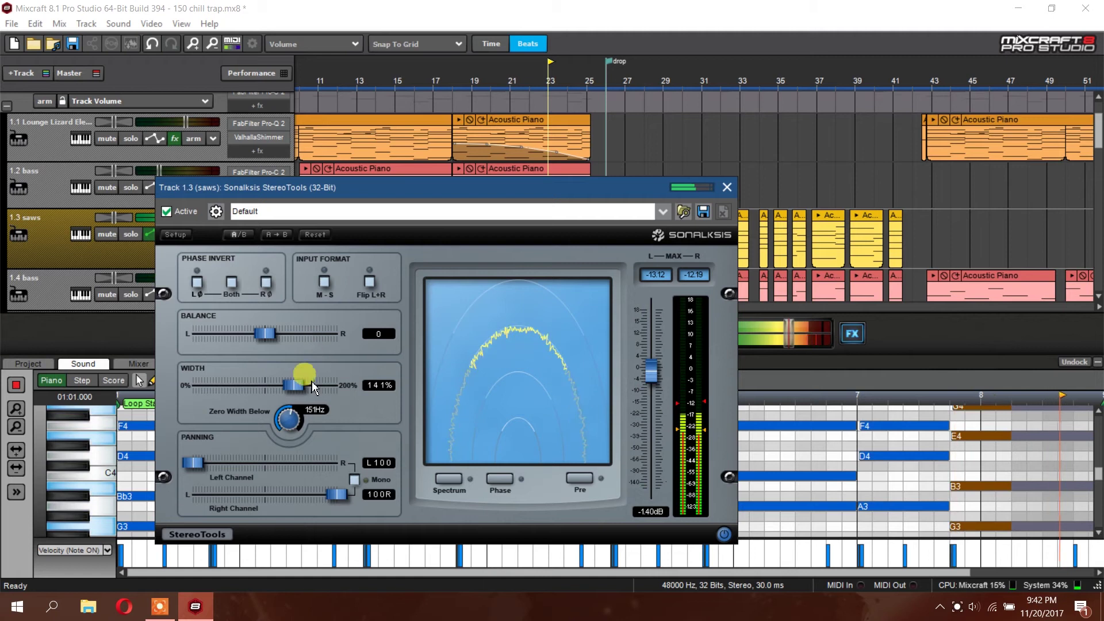
left_click_drag(296, 390, 303, 387)
left_click(726, 188)
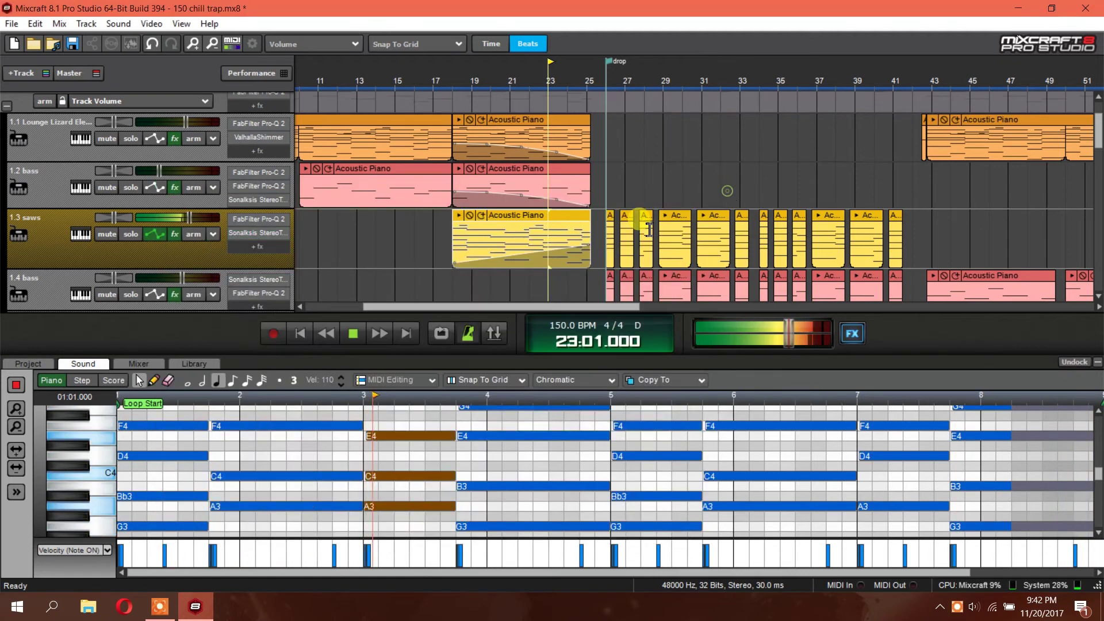
- View the saws clip's full chord notes in the undocked piano roll, and re-dock and collapse the details area
left_click(1084, 365)
scroll(909, 364, "up", 3)
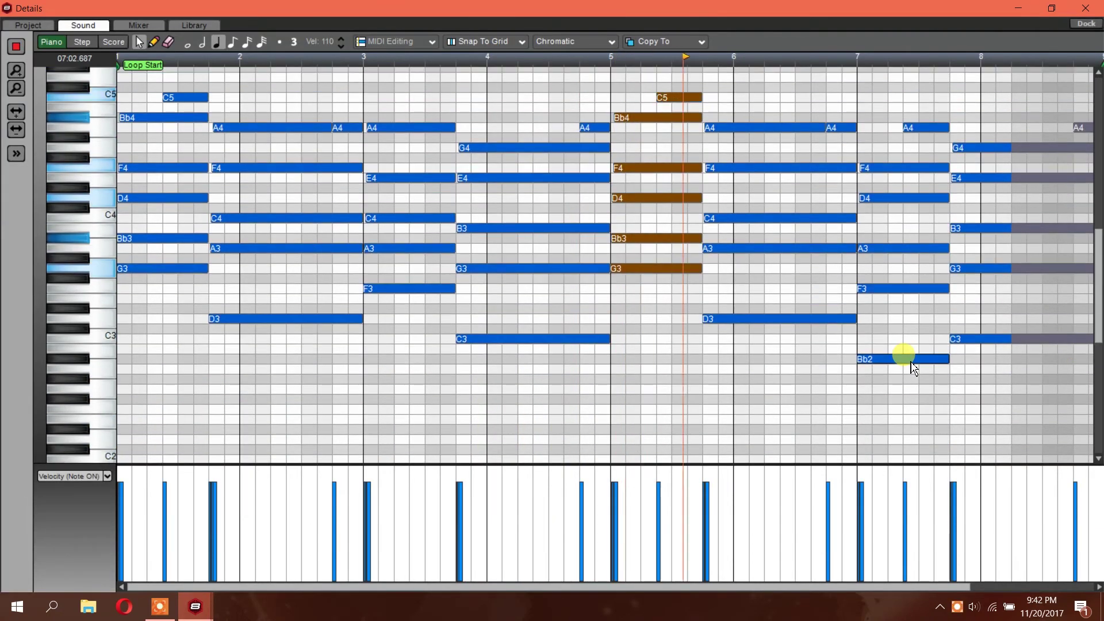
scroll(914, 362, "up", 2)
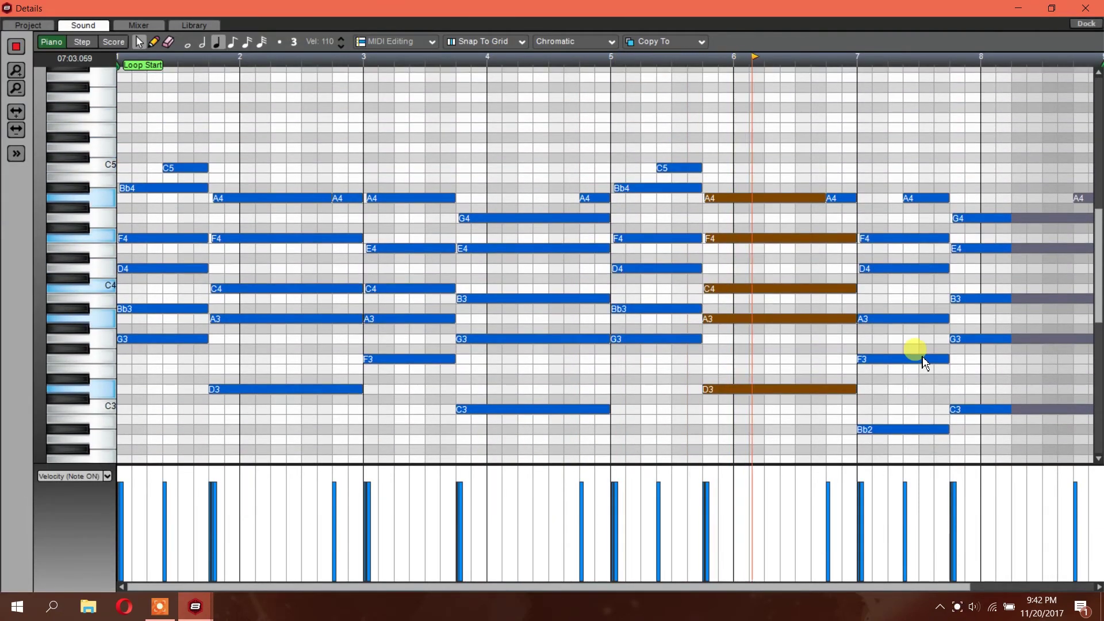
left_click(1086, 24)
left_click(1090, 351)
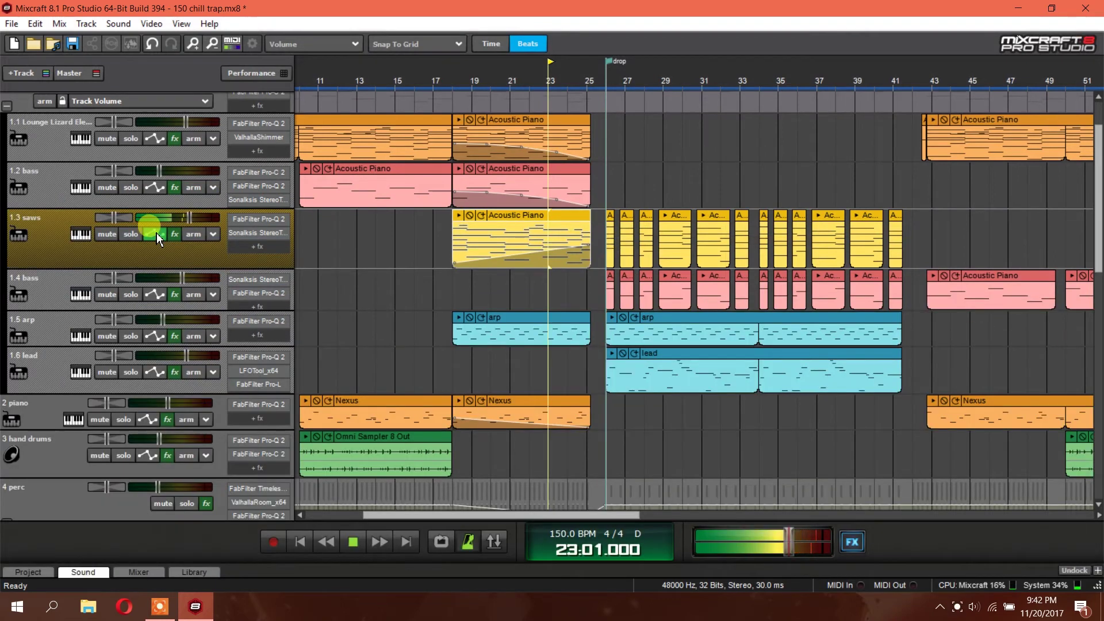
- In the saws' Serum patch, review LFO 1's modulation targets and the sub oscillator, and bypass and re-enable the filter to compare
left_click(81, 235)
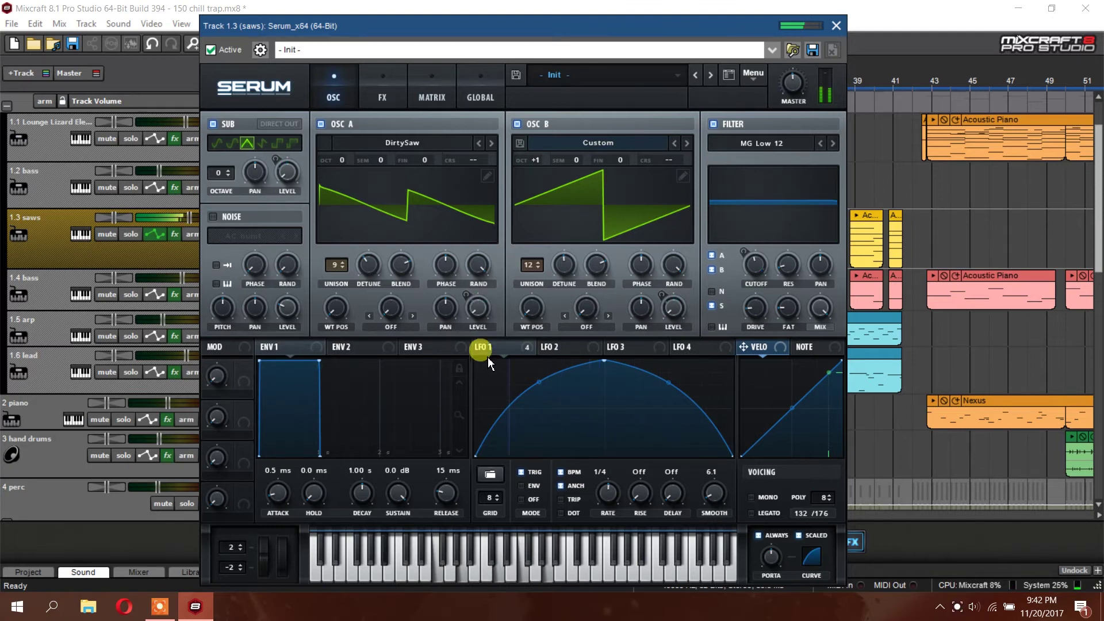
mouse_move(502, 347)
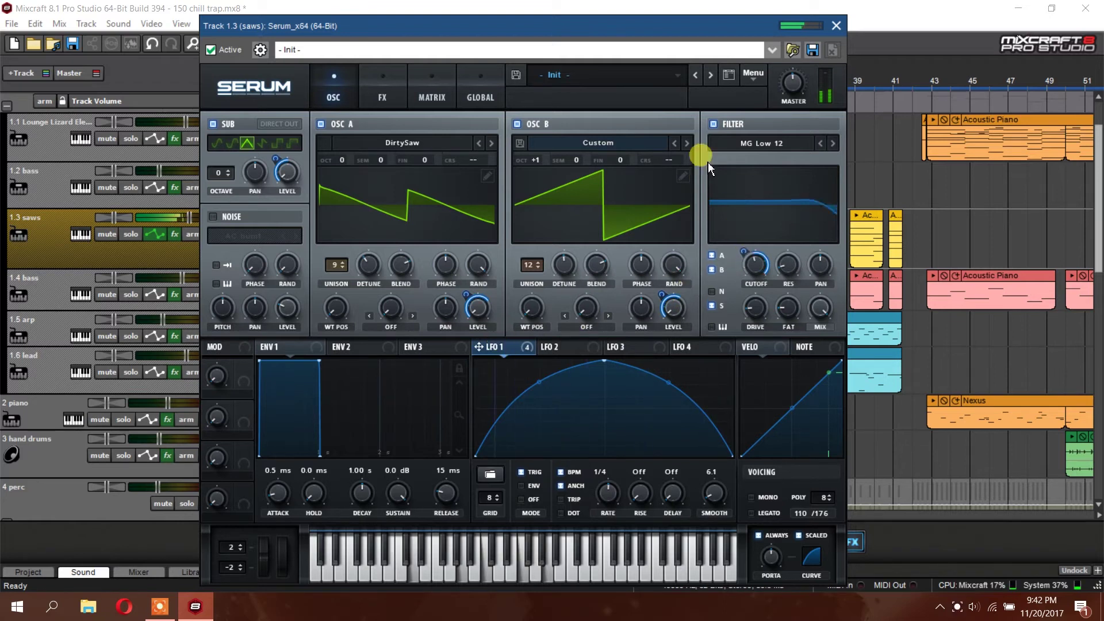
left_click(713, 125)
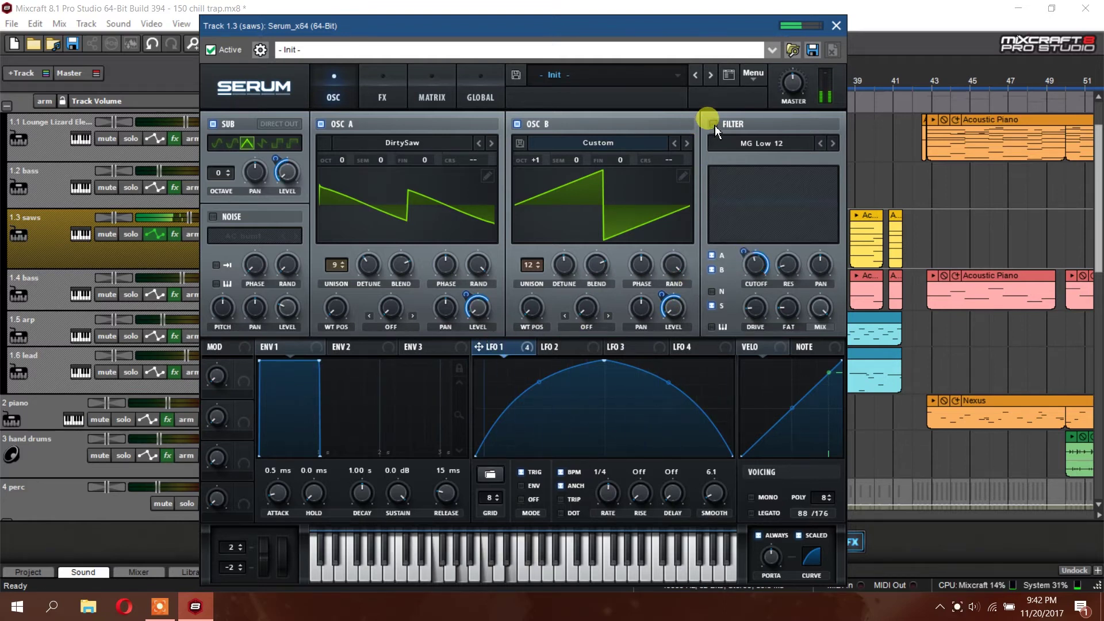
left_click(715, 125)
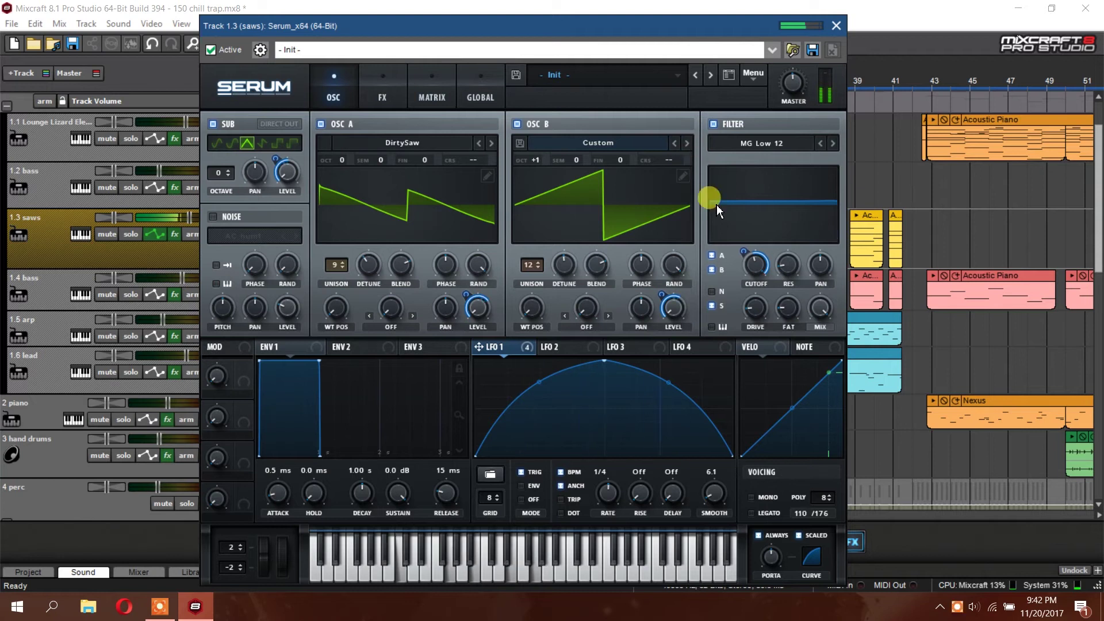
left_click(213, 124)
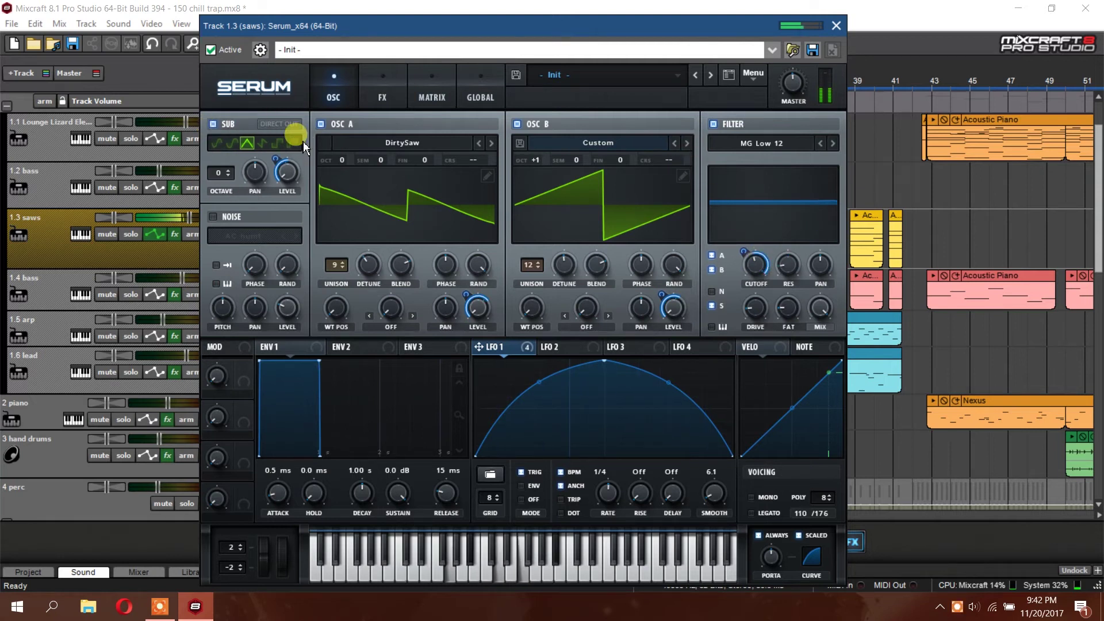
left_click(836, 28)
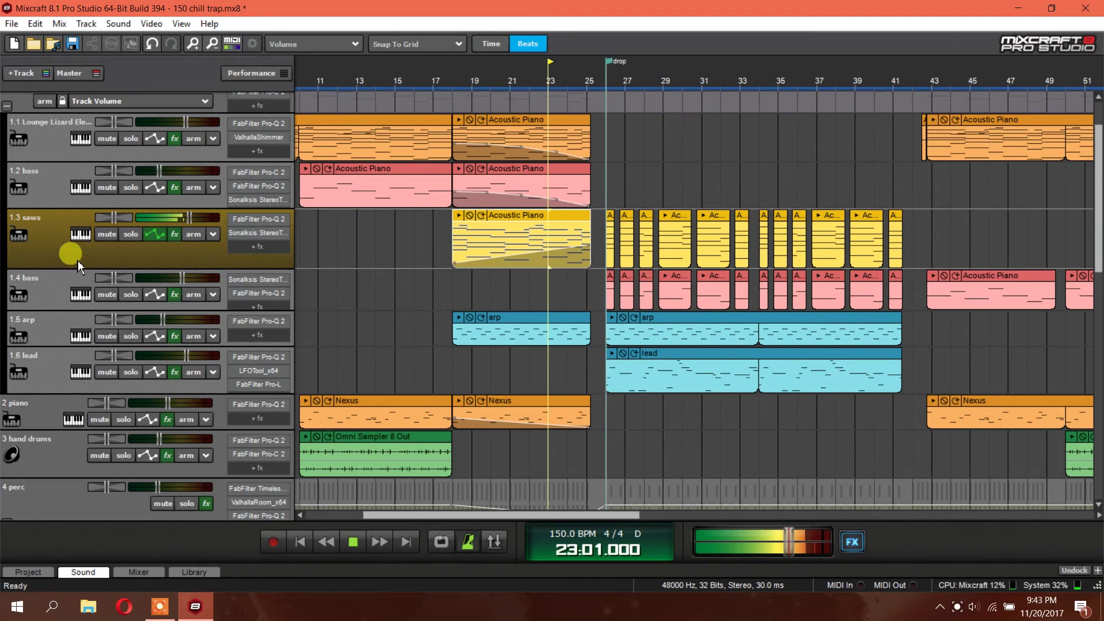
- In the effects of the saws' Serum patch, set the Dimension mix to 19%
left_click(80, 235)
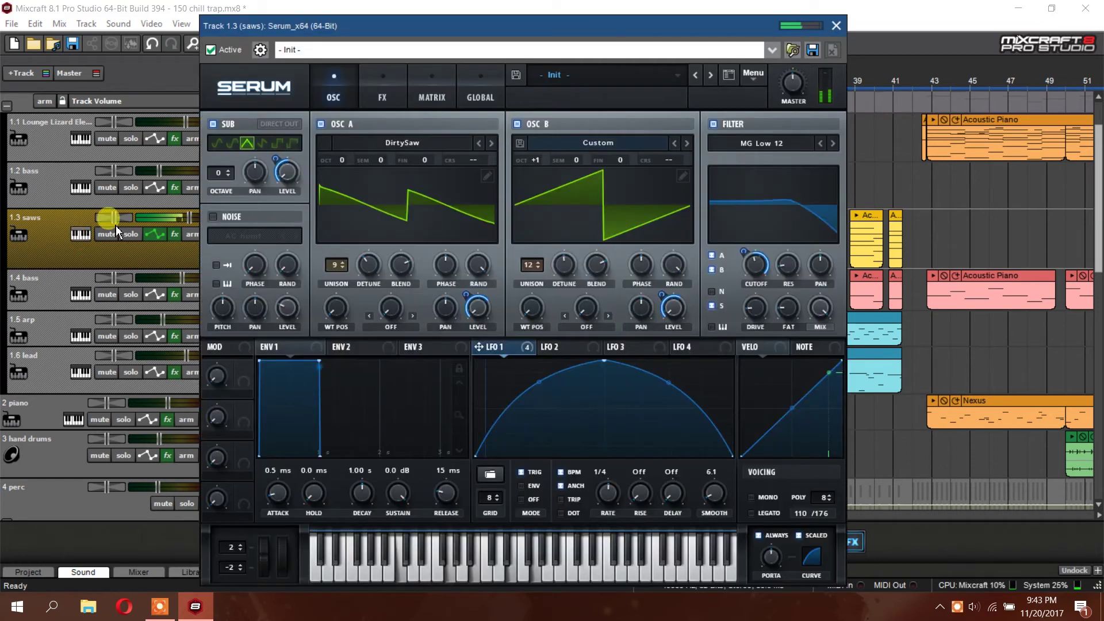
left_click(394, 92)
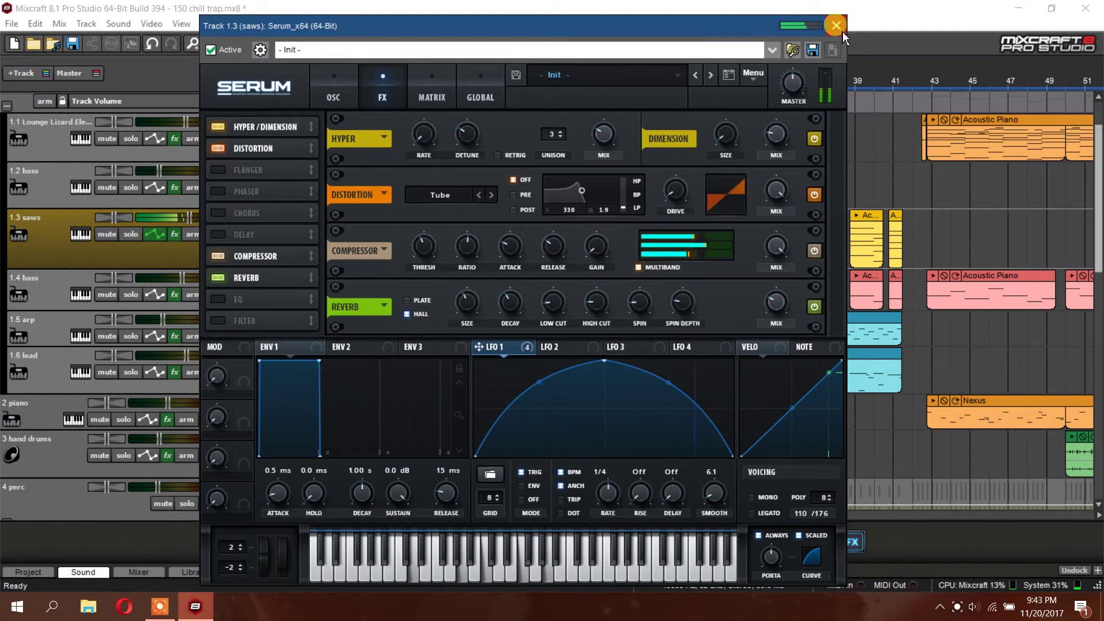
left_click_drag(776, 138, 786, 119)
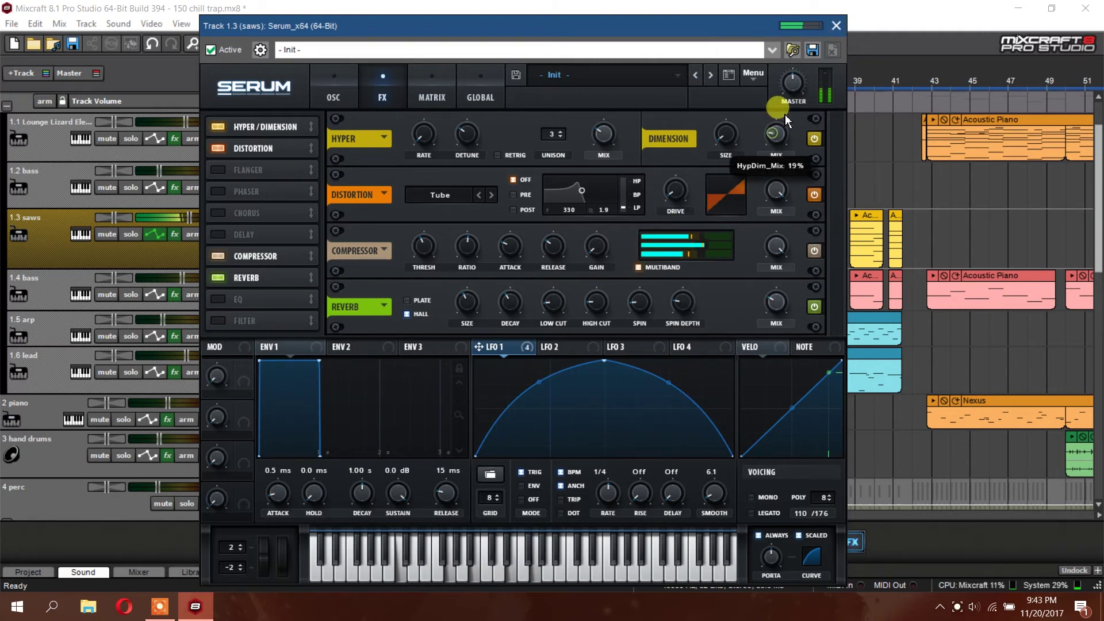
left_click(837, 25)
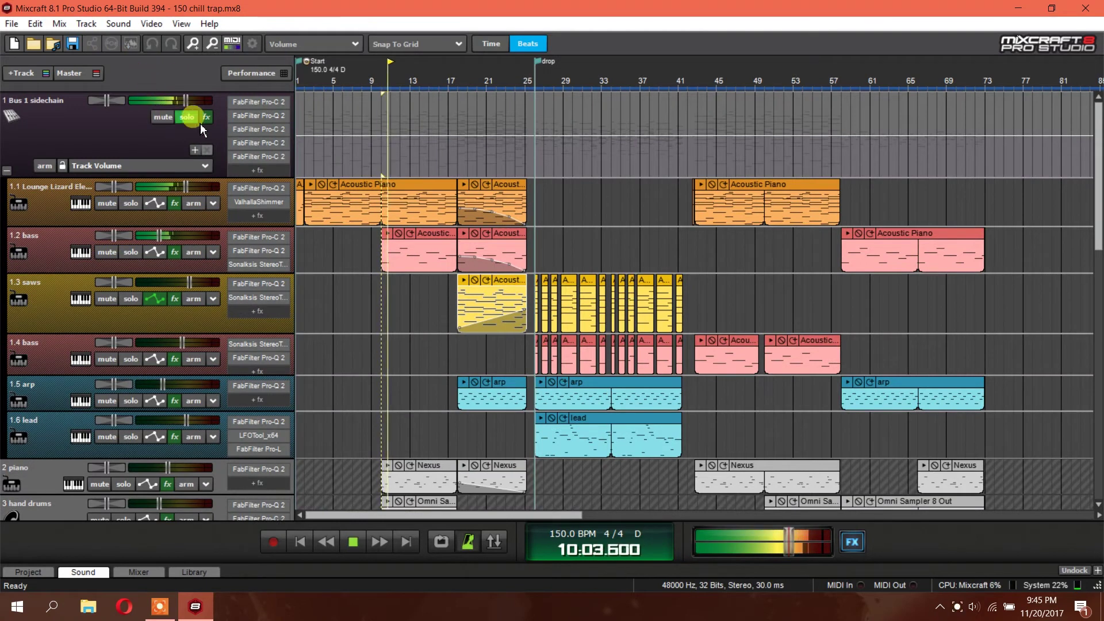
- Review the Pro-C 2 compressor on Bus 1 sidechain that is triggered by Kick 10
left_click(270, 133)
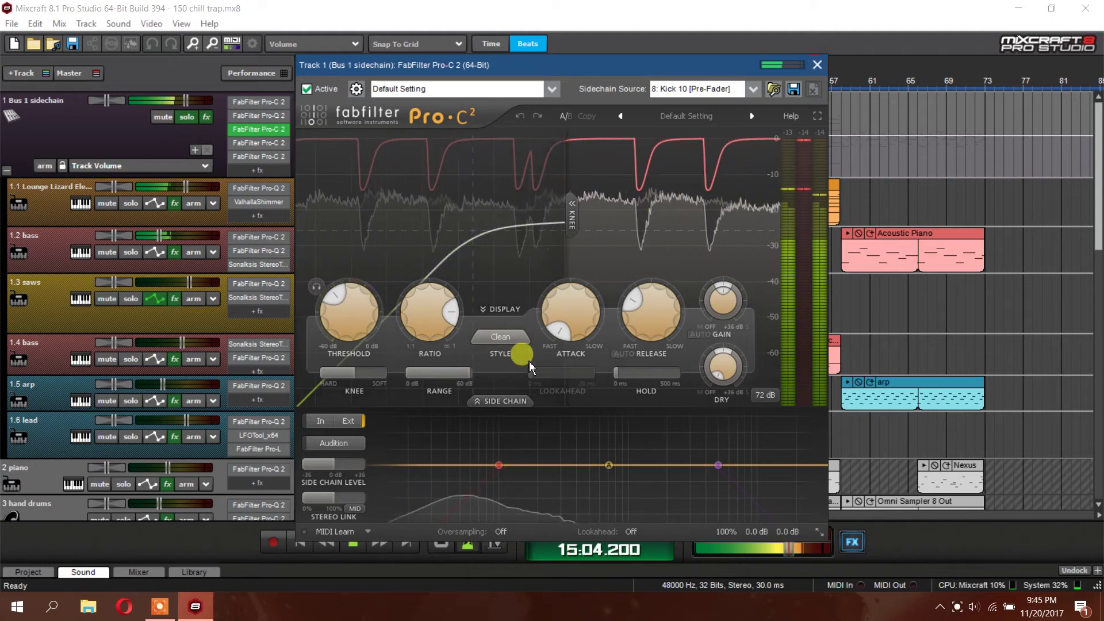
mouse_move(436, 313)
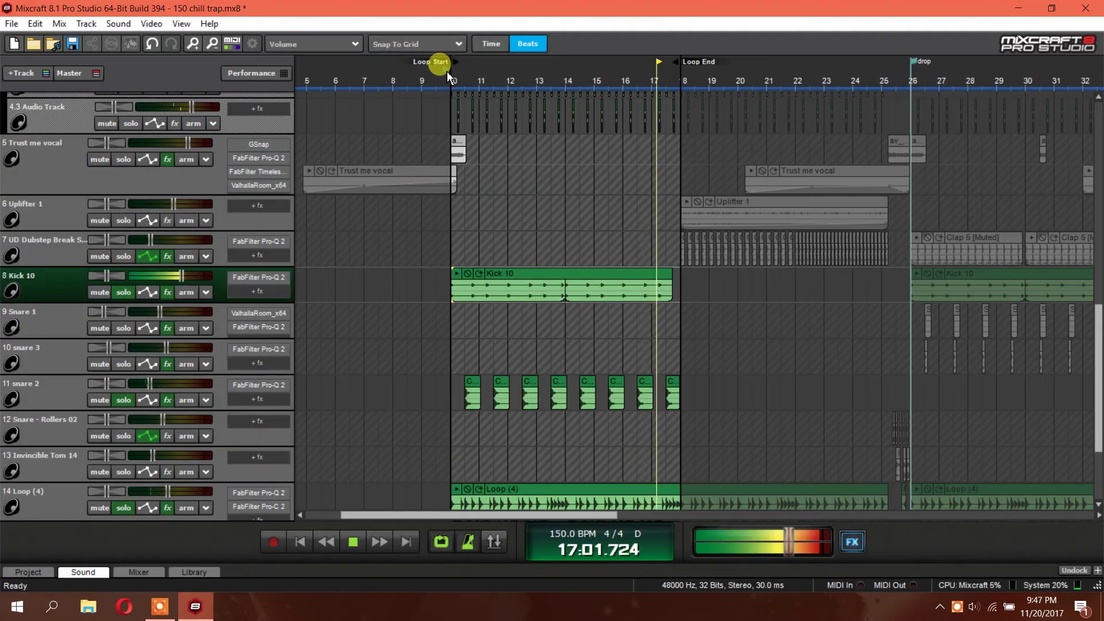
- Play the looped section from bar 10 and review the soloed kick, snare 2 and Loop (4) drum tracks
left_click(446, 71)
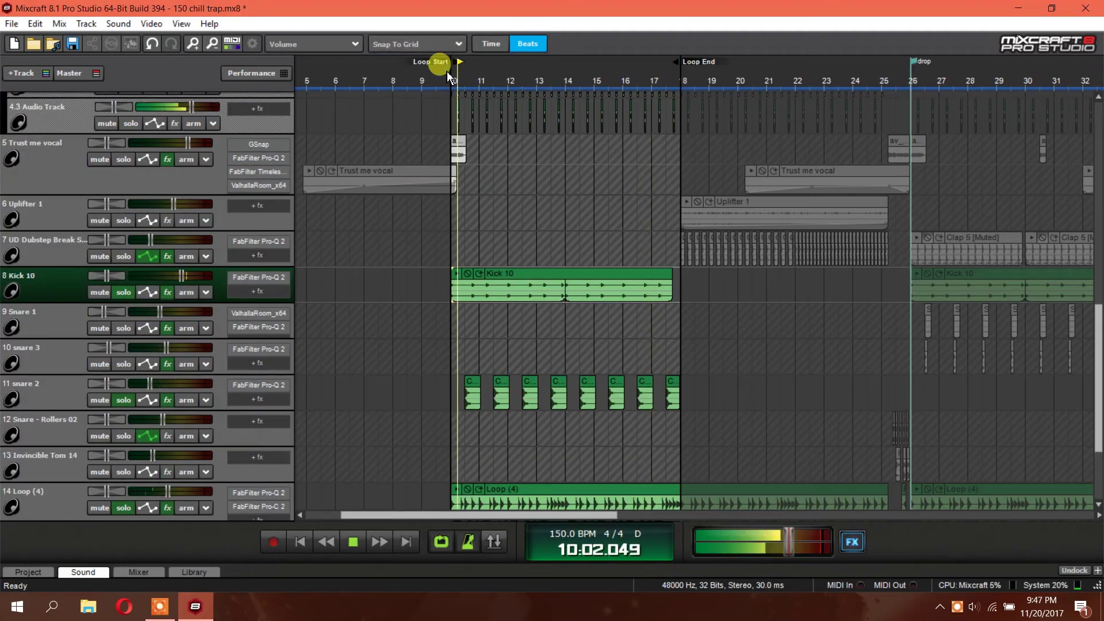
scroll(727, 361, "down", 3)
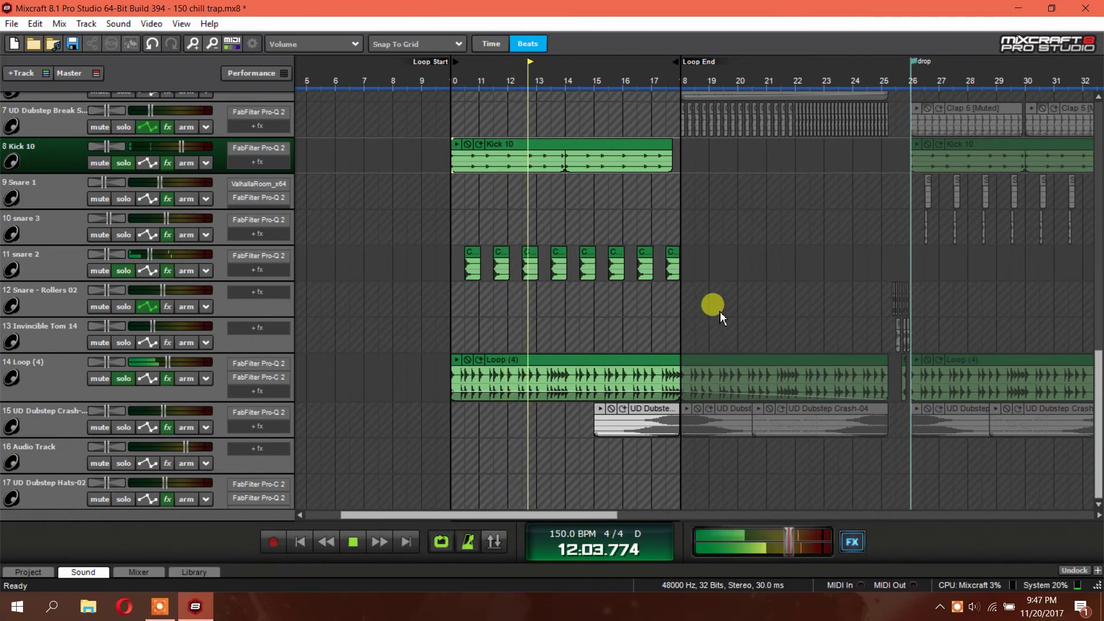
scroll(722, 311, "up", 1)
left_click(276, 384)
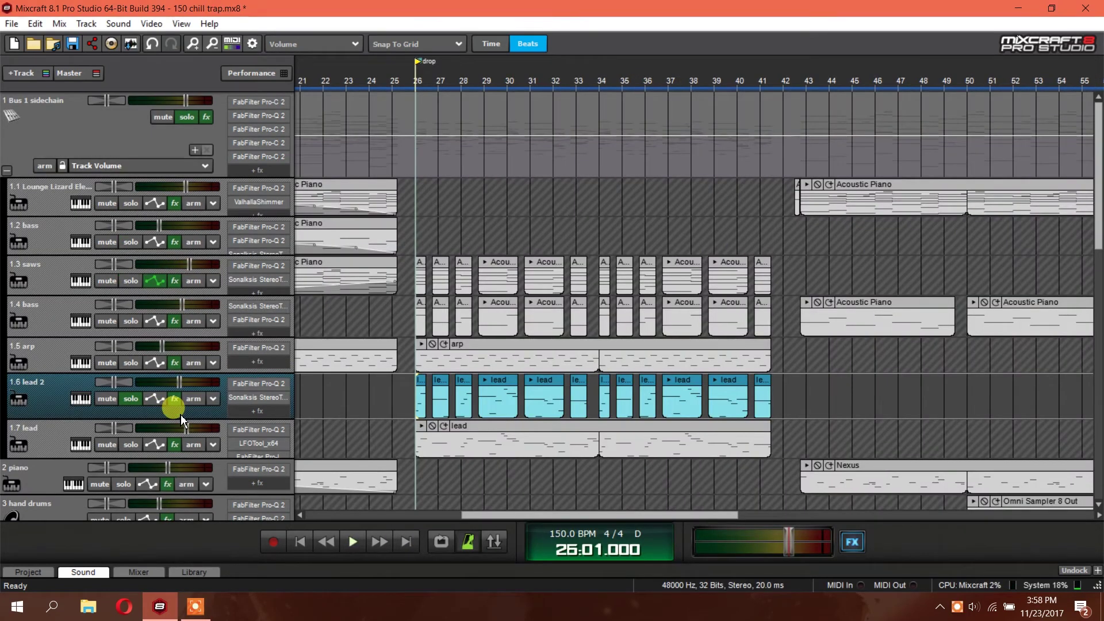
- Play lead 2 from the drop and adjust its Pro-Q 2's 30 dB/oct low cut and bell cut, with the bell at about 3942 Hz and -3.17 dB
key("space")
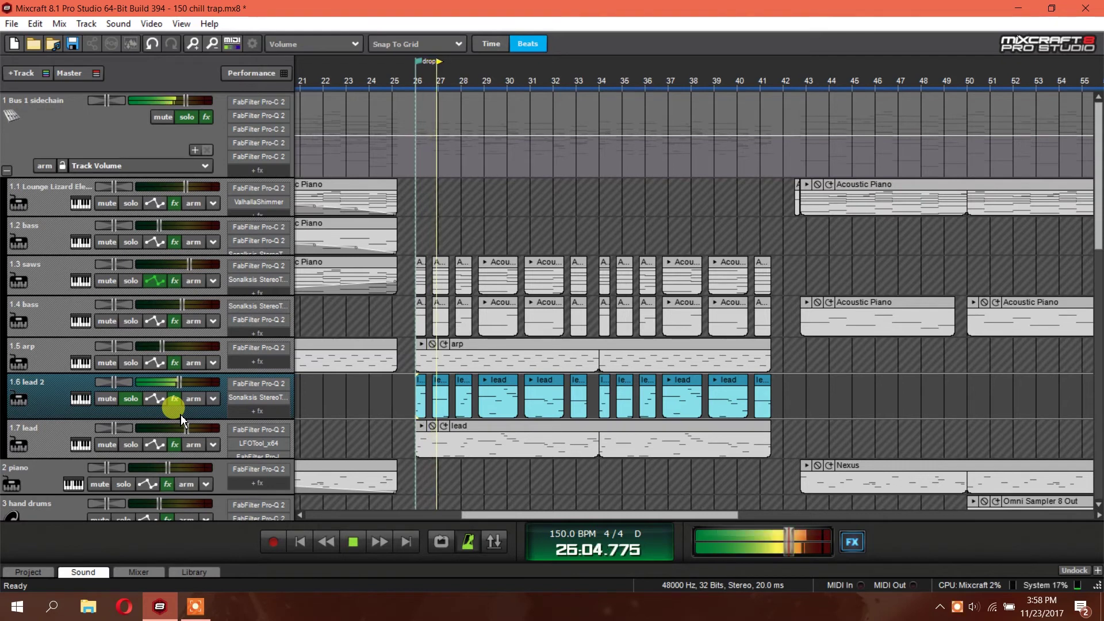
left_click(266, 388)
left_click_drag(333, 343, 288, 326)
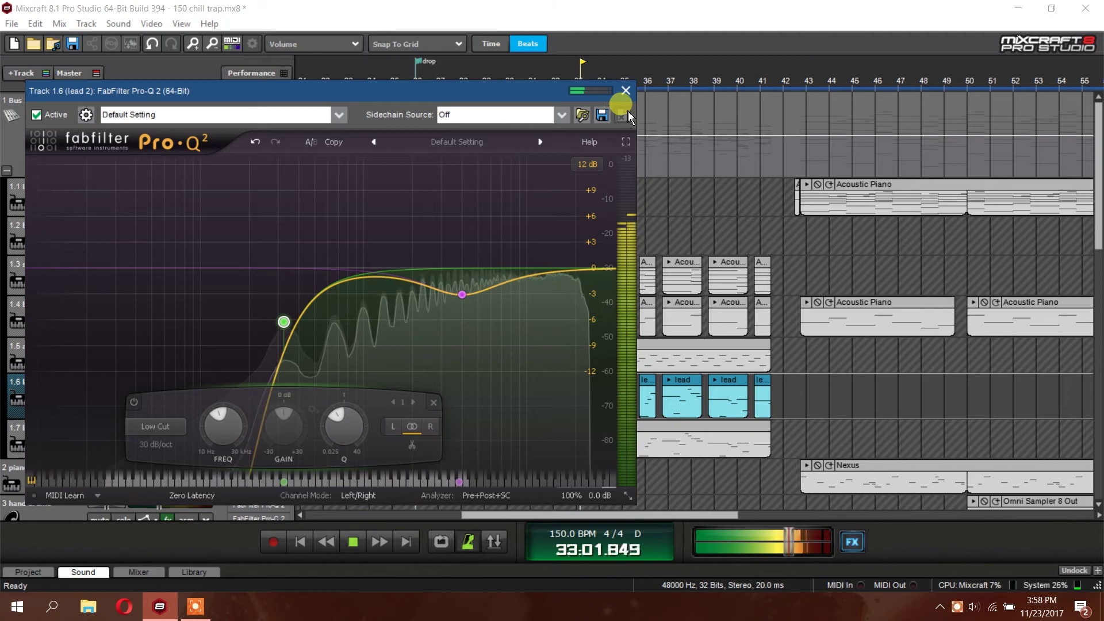
left_click_drag(463, 298, 461, 299)
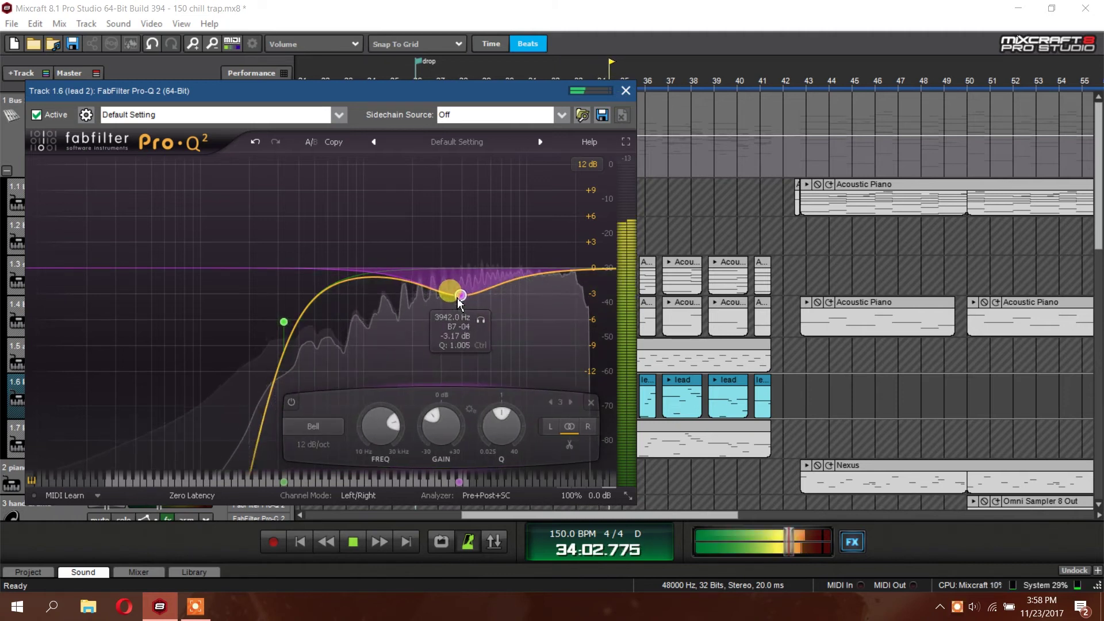
left_click(625, 90)
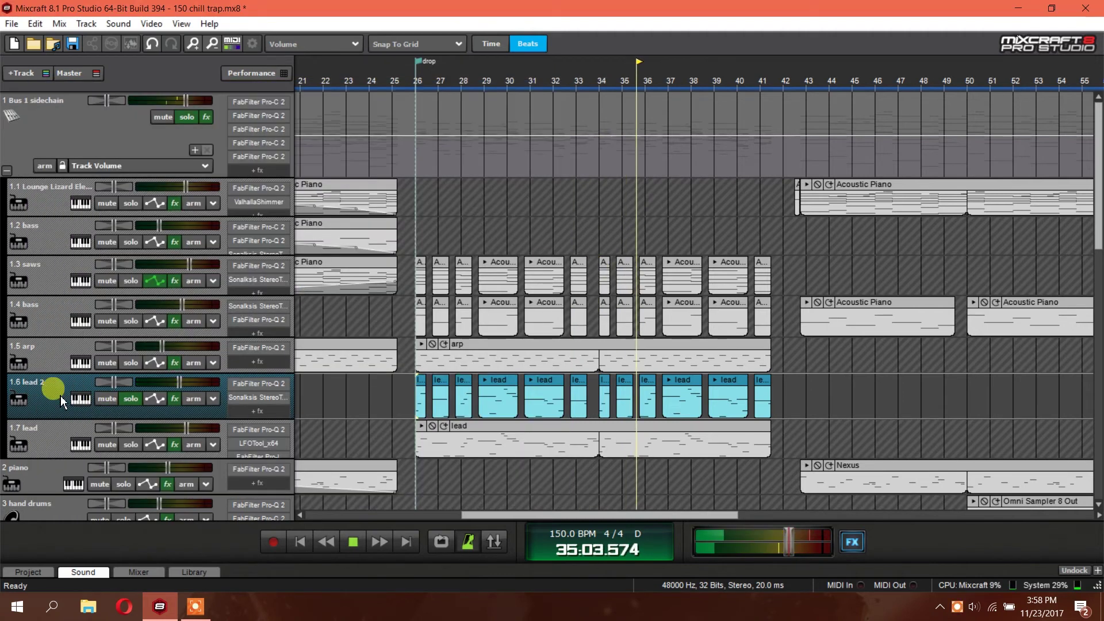
- Review the Sylenth1 patch HOV Challenge used on the lead 2 track
left_click(81, 400)
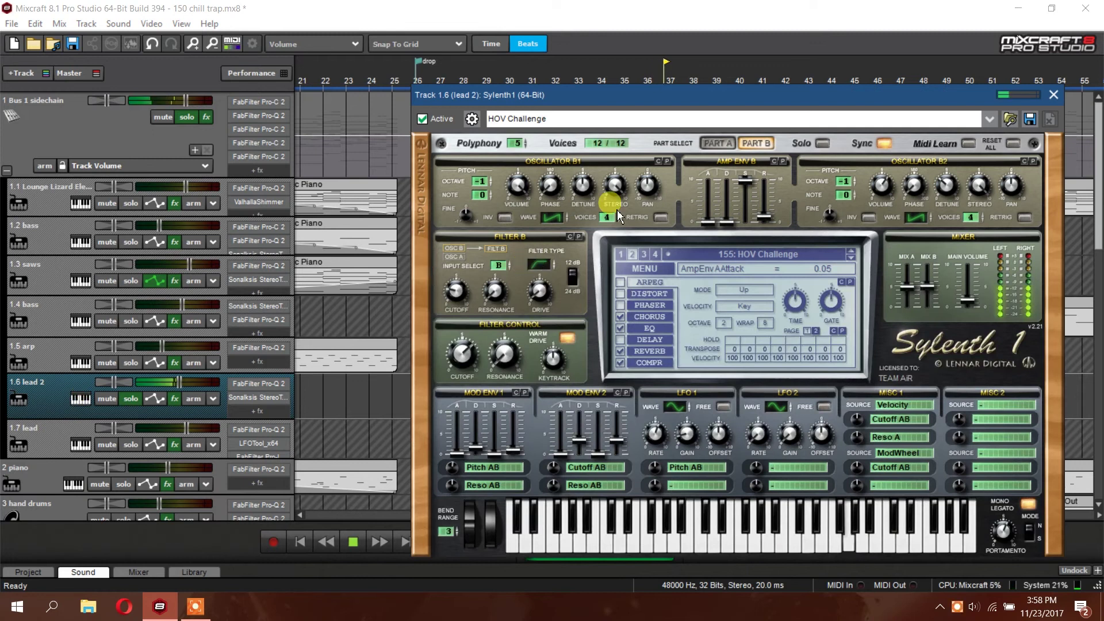
left_click_drag(769, 96, 724, 72)
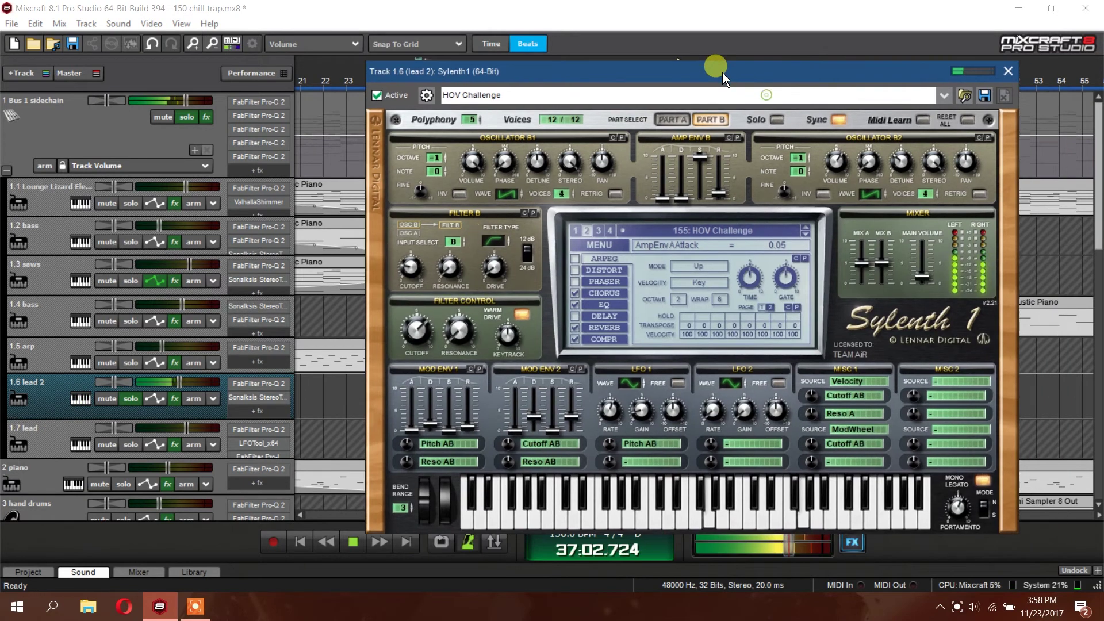
left_click(1008, 70)
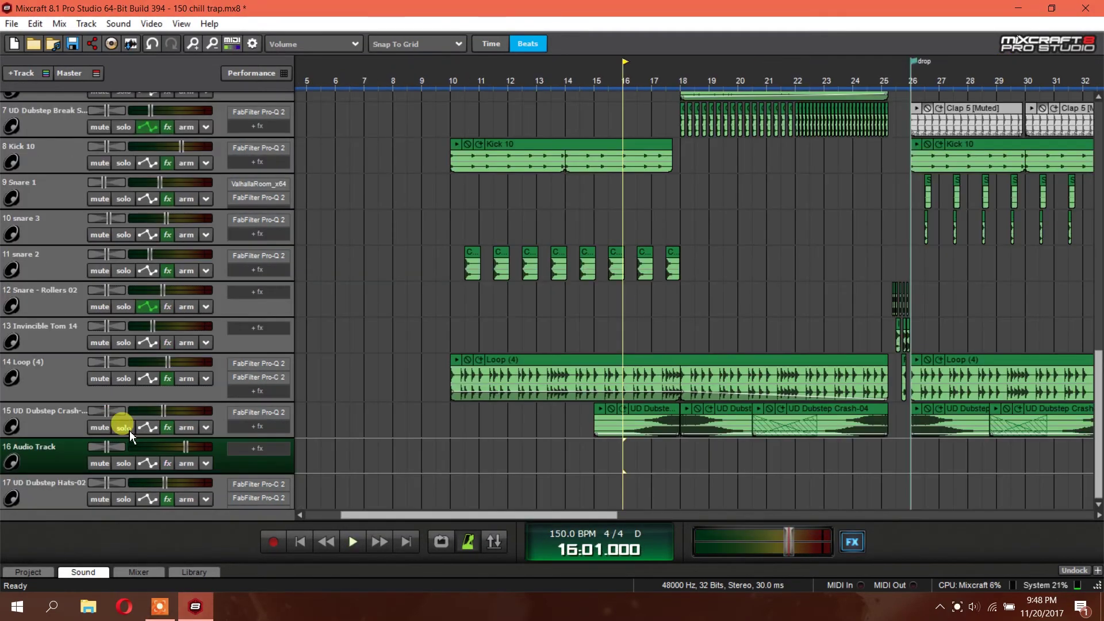
- Solo the UD Dubstep Crash track, play it from bar 16 and view its Pro-Q 2
left_click(130, 430)
key("space")
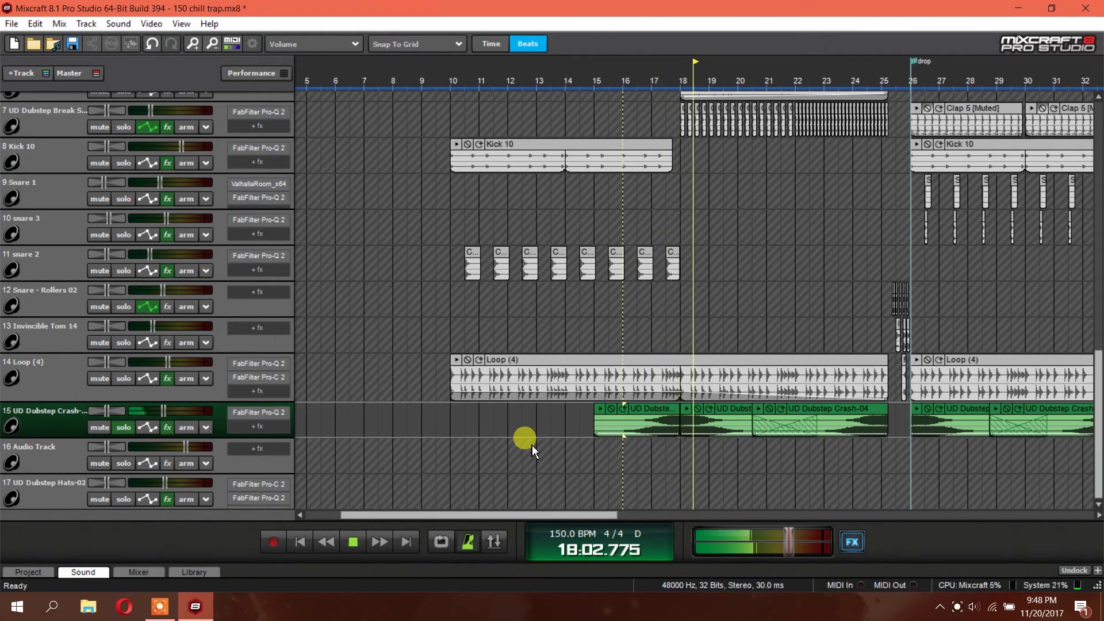
left_click(278, 412)
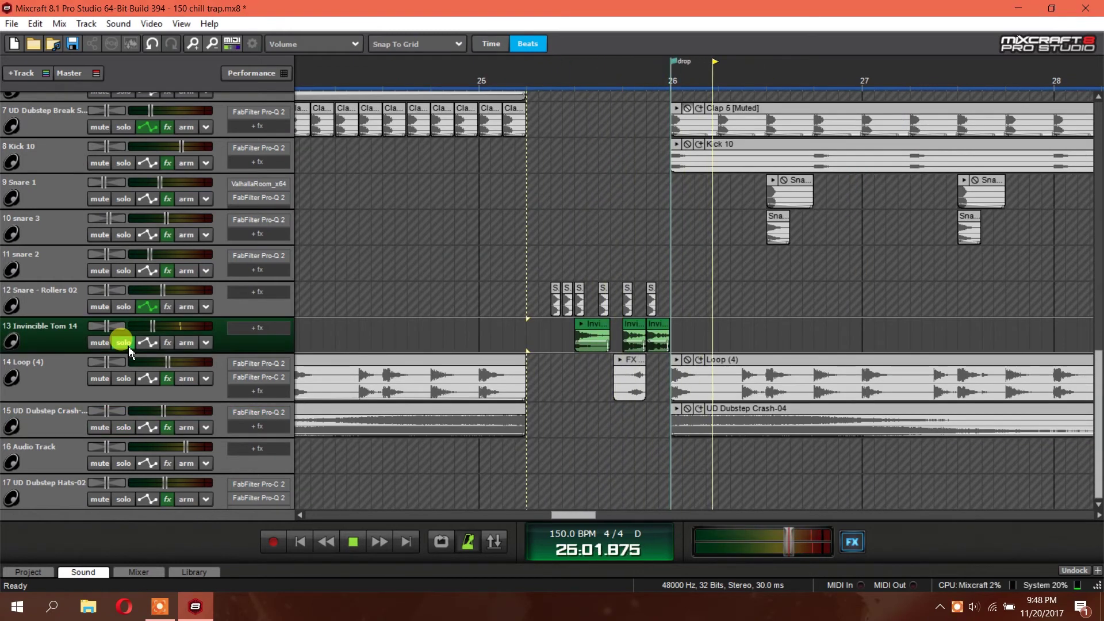
- On Snare - Rollers 02, review the Track Pan automation and add sample pan points swinging to both sides before bar 25
key("space")
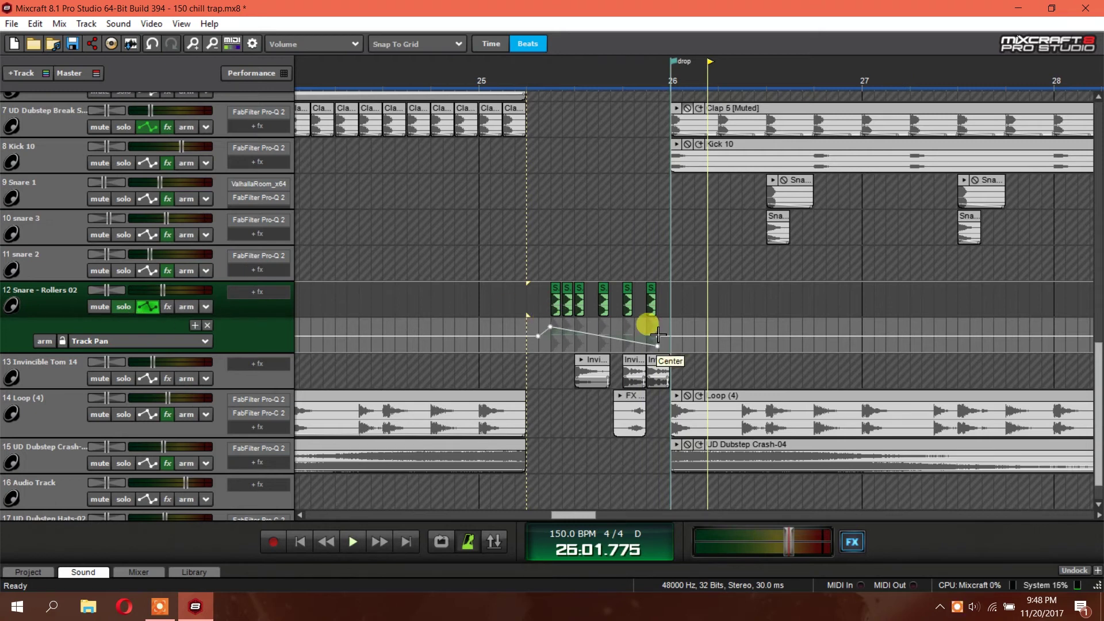
left_click(138, 341)
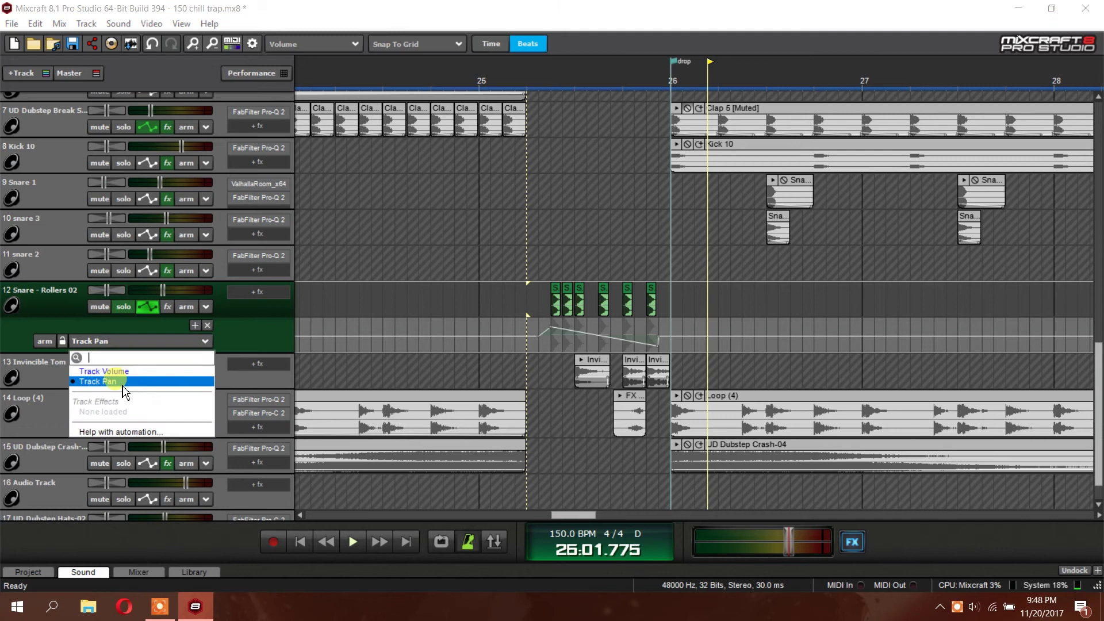
left_click(409, 297)
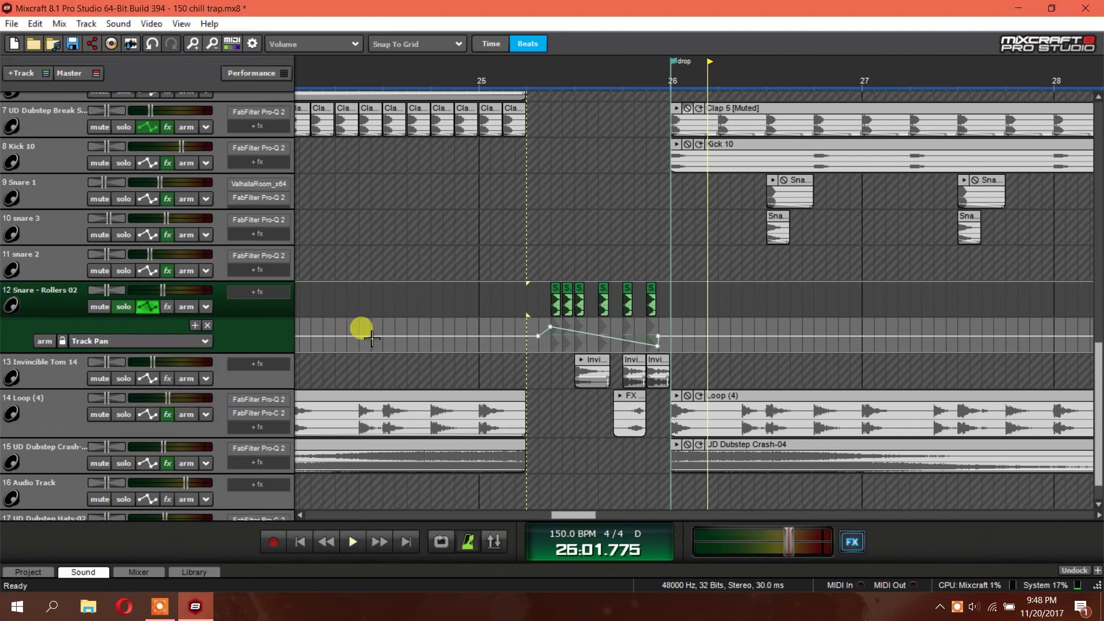
left_click(407, 345)
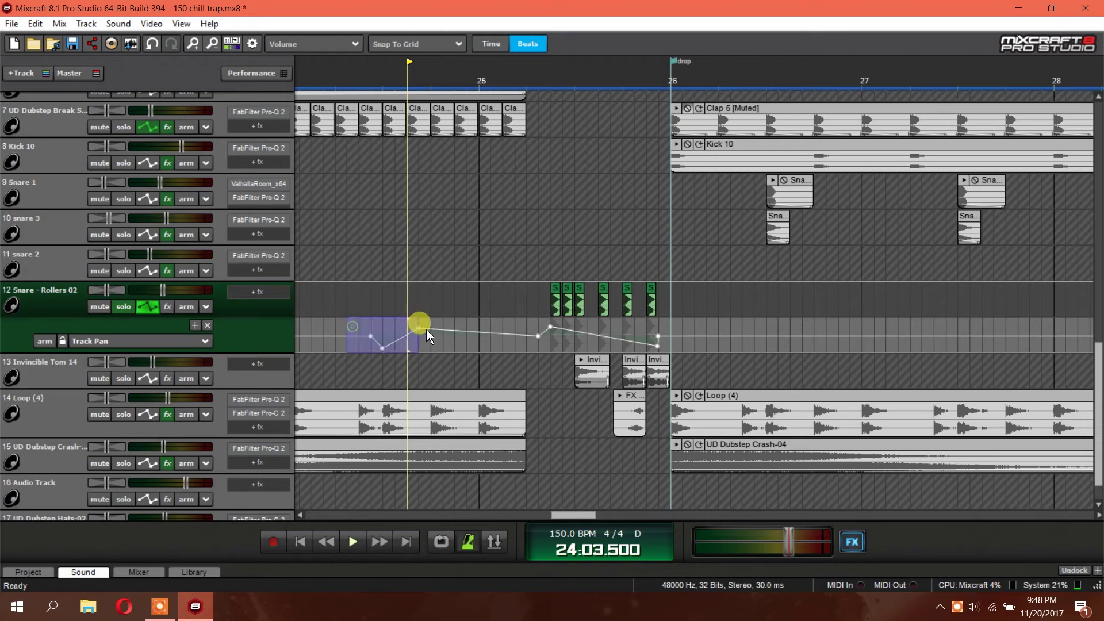
- Play the soloed UD Dubstep Hats-02 track from just before bar 34 and examine its clip pattern up close
left_click(333, 483)
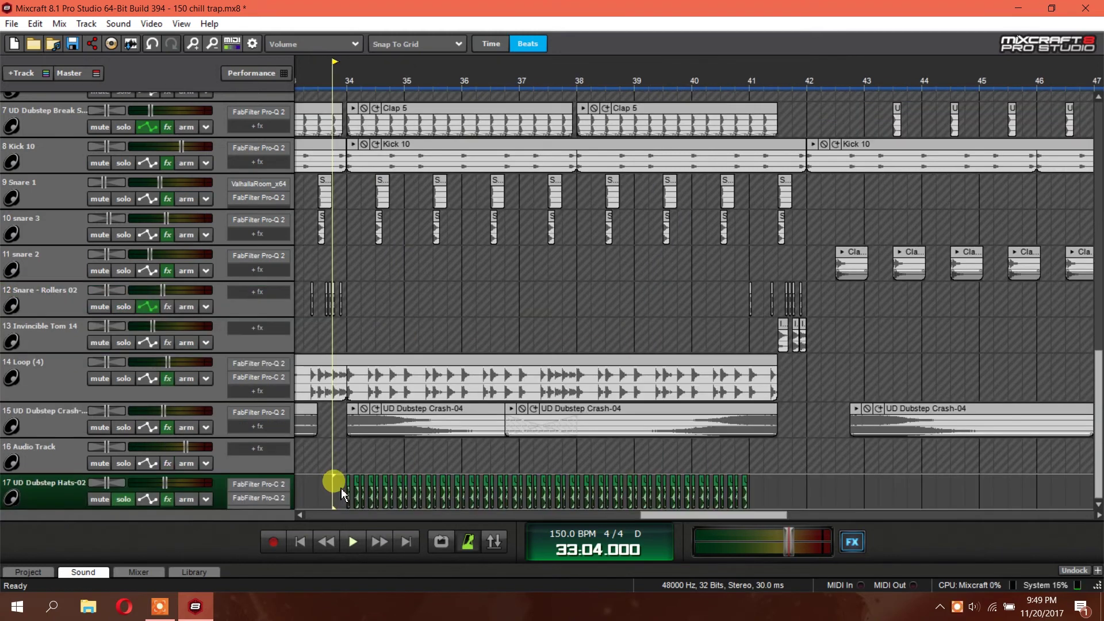
key("space")
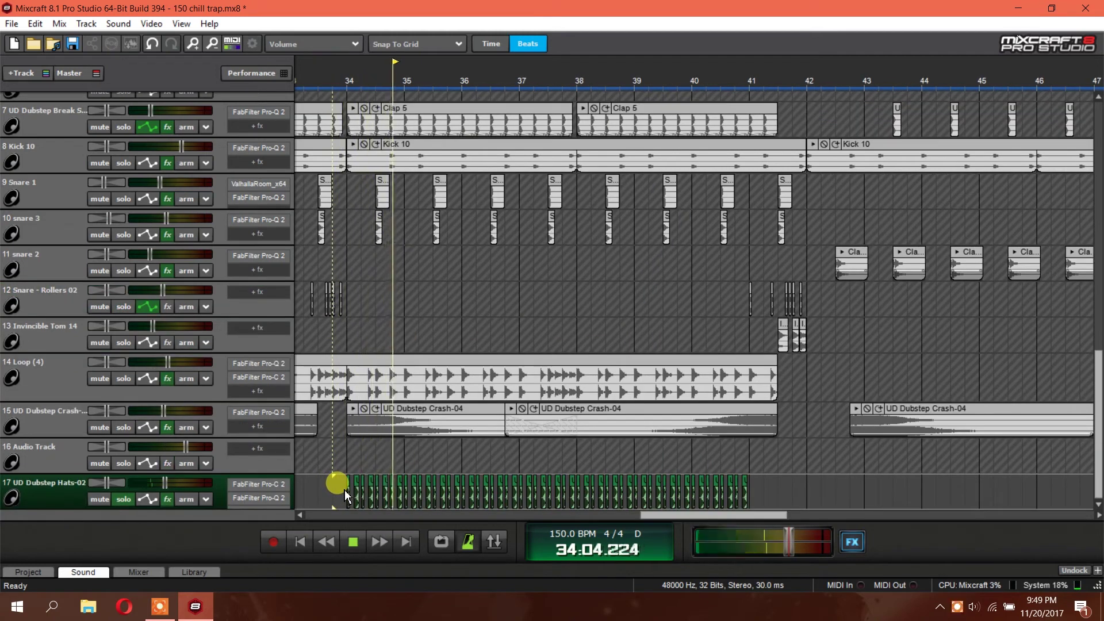
scroll(350, 491, "up", 5)
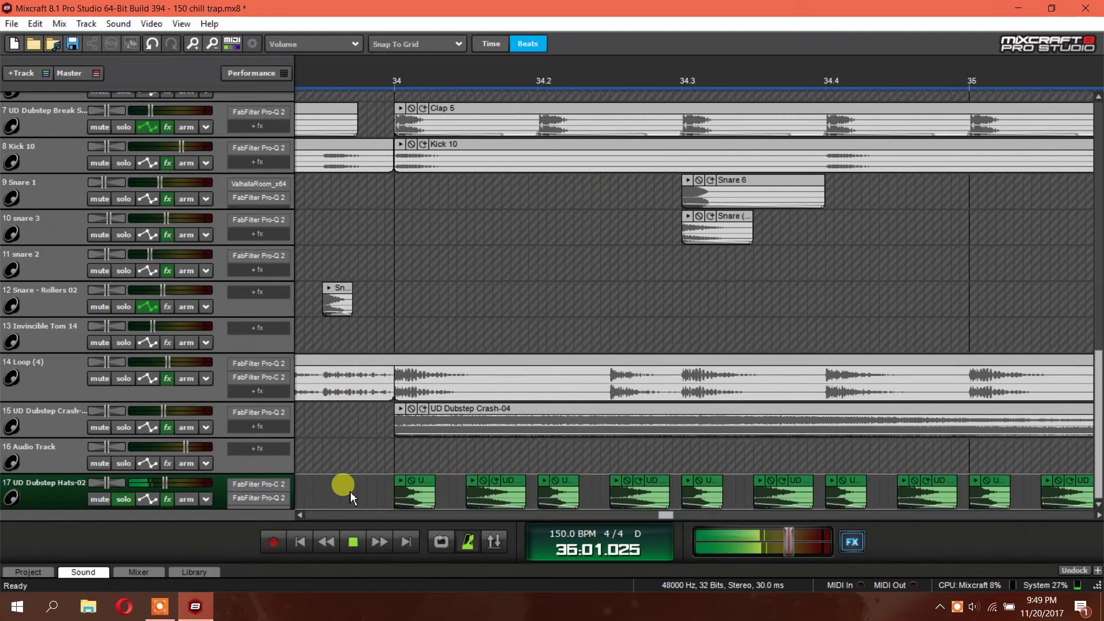
scroll(350, 492, "down", 5)
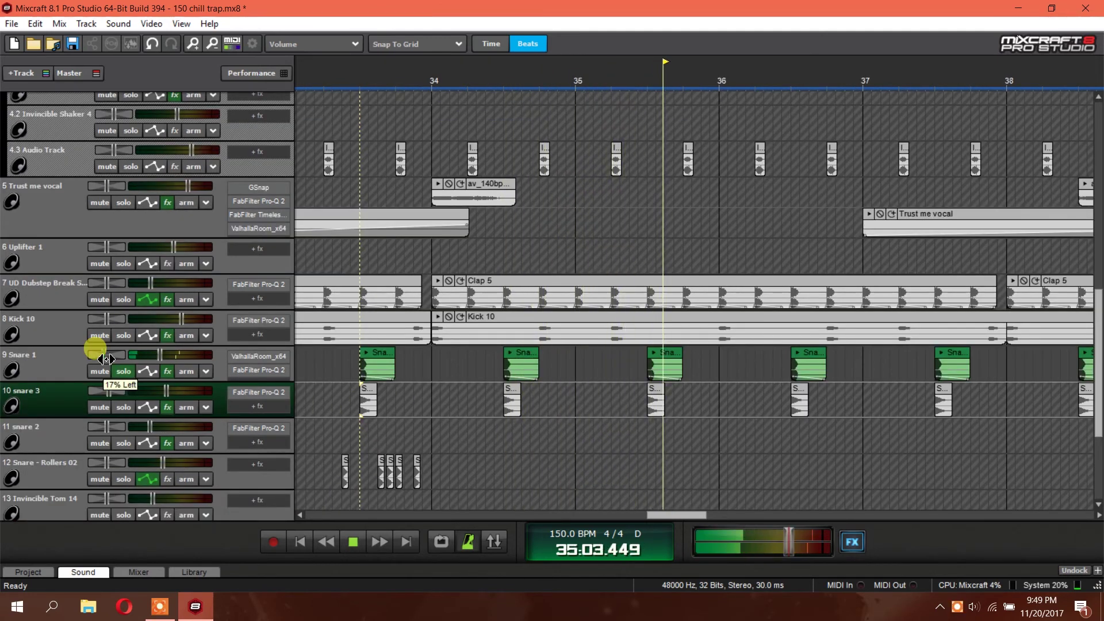
- Solo snare 3 together with Snare 1 and play the layered snares from the middle of bar 33
key("space")
left_click(124, 407)
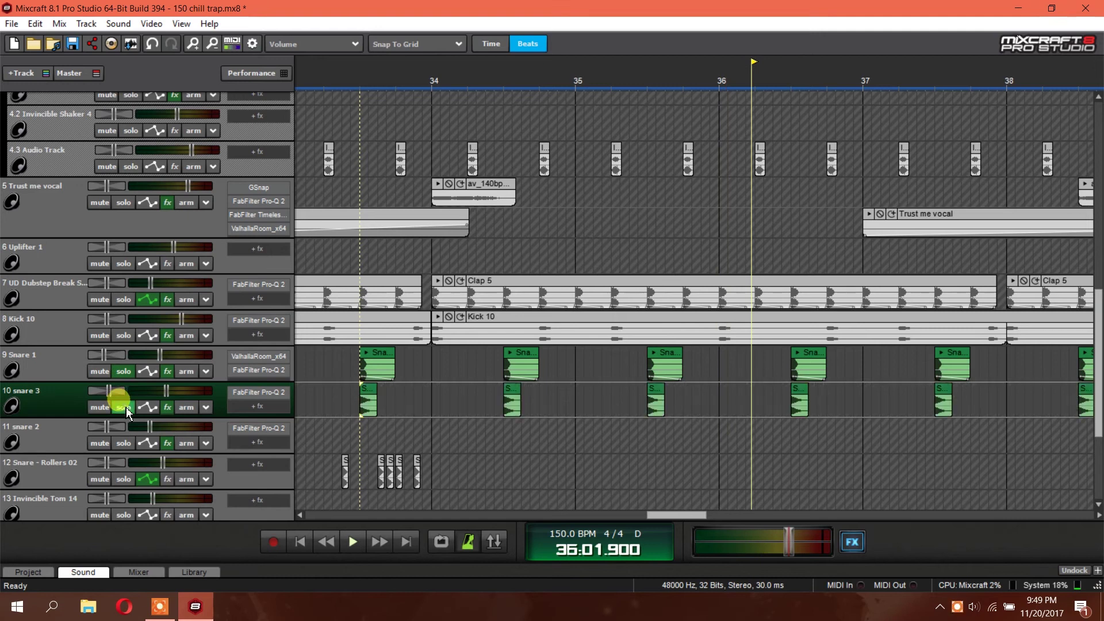
left_click(361, 86)
key("space")
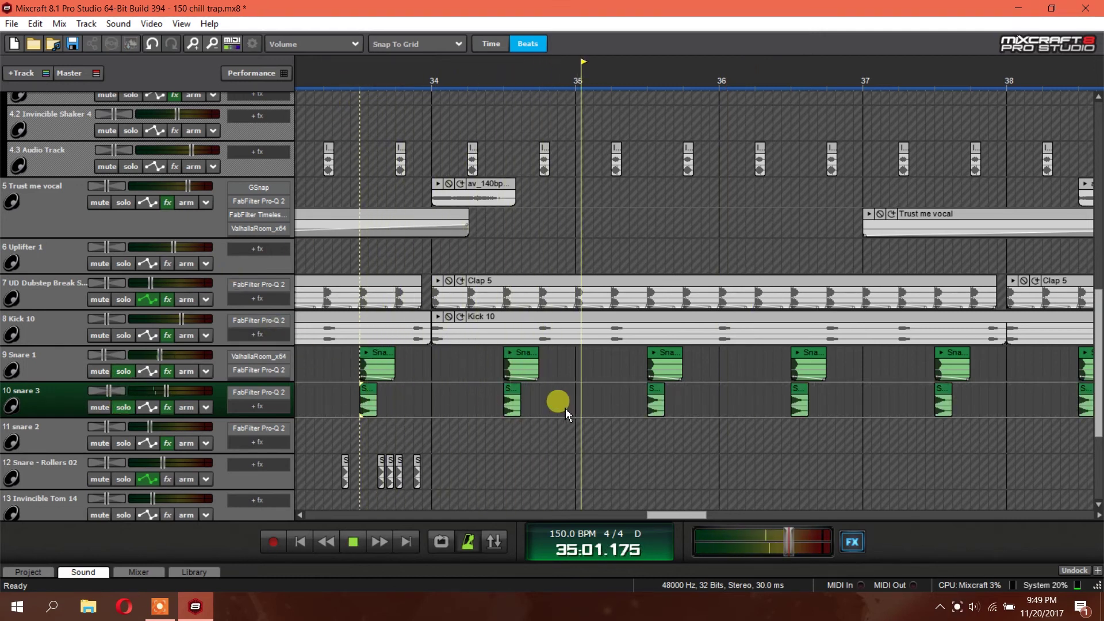
- Review the Clap 5 clip at bar 34 on the UD Dubstep Break track and view the track's Pro-Q 2
scroll(568, 410, "down", 2)
scroll(568, 409, "down", 2)
left_click(570, 281)
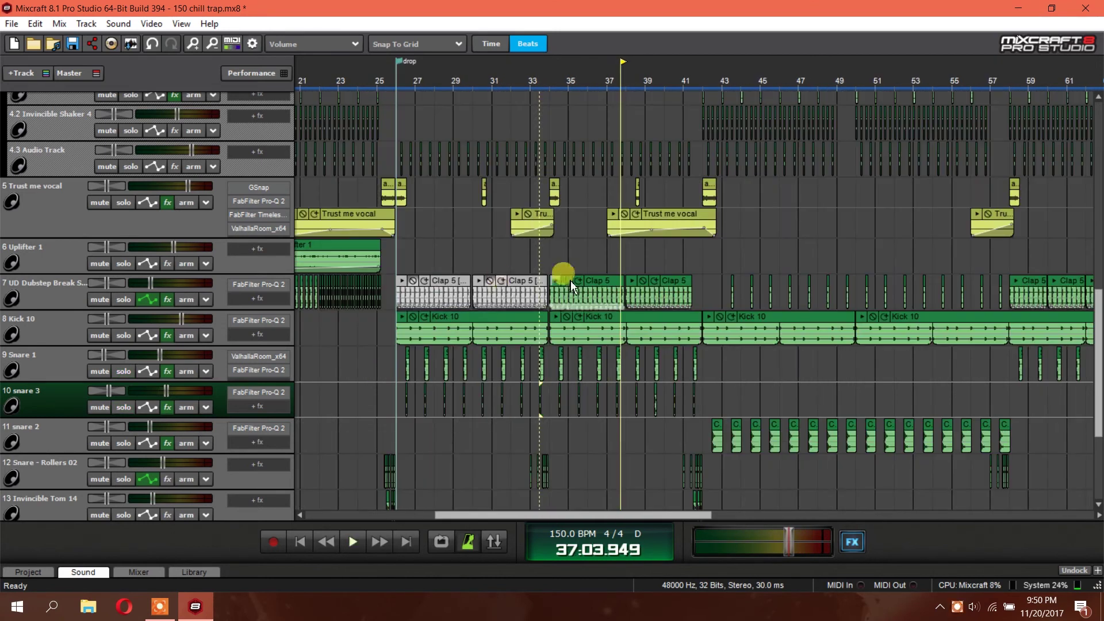
left_click(556, 285)
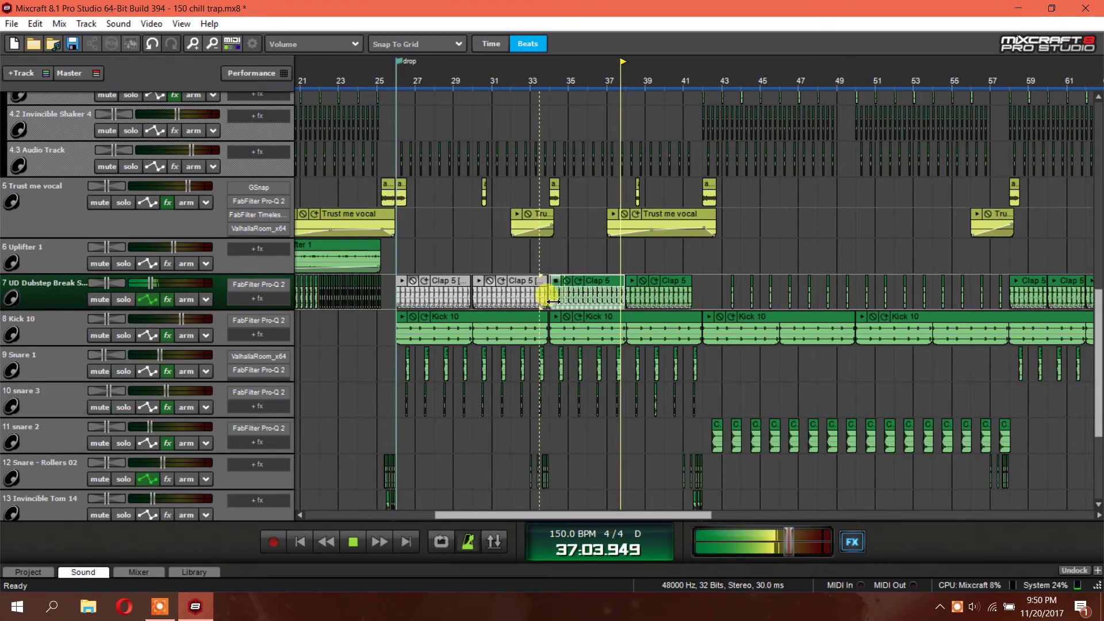
left_click(274, 286)
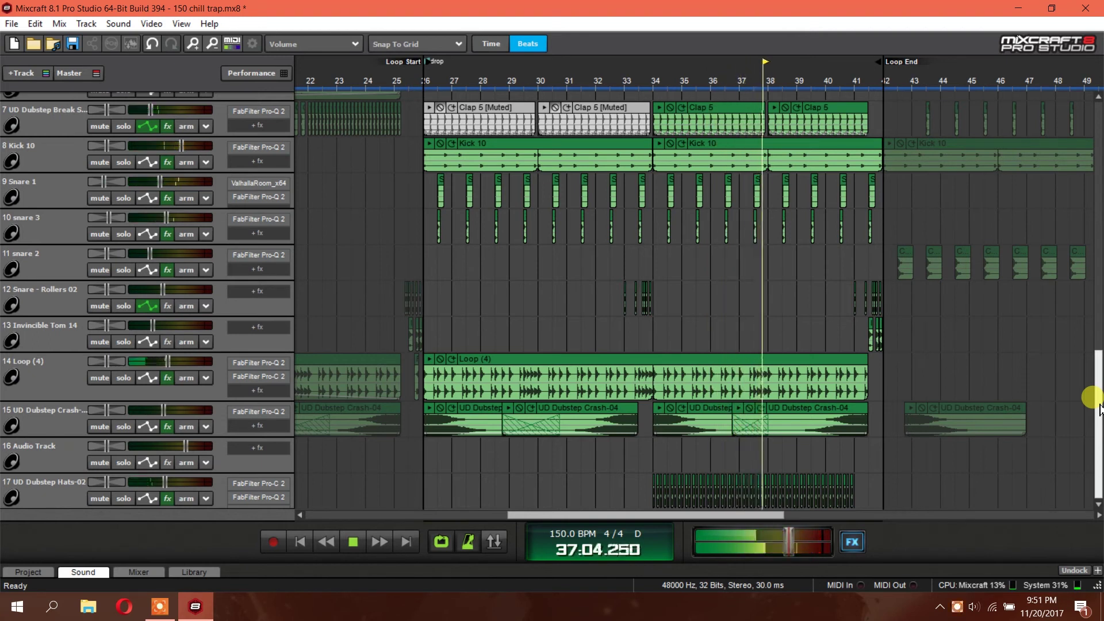
- Reduce the height of the Lounge Lizard track in the sidechain bus to roughly match the bass track below it
left_click_drag(1099, 408, 1099, 131)
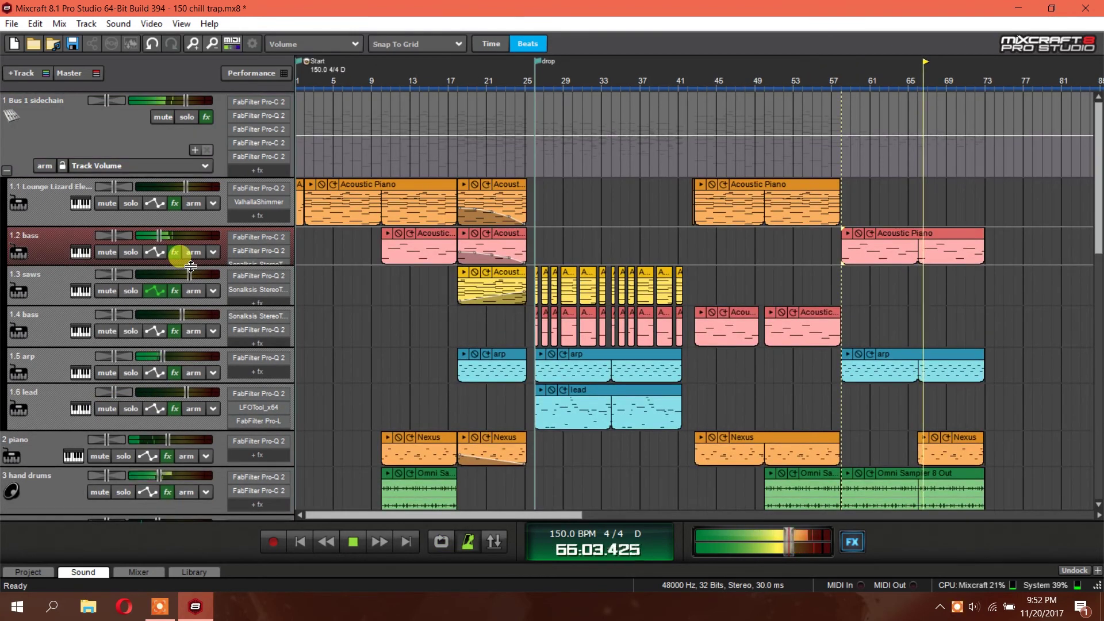
left_click_drag(180, 227, 181, 220)
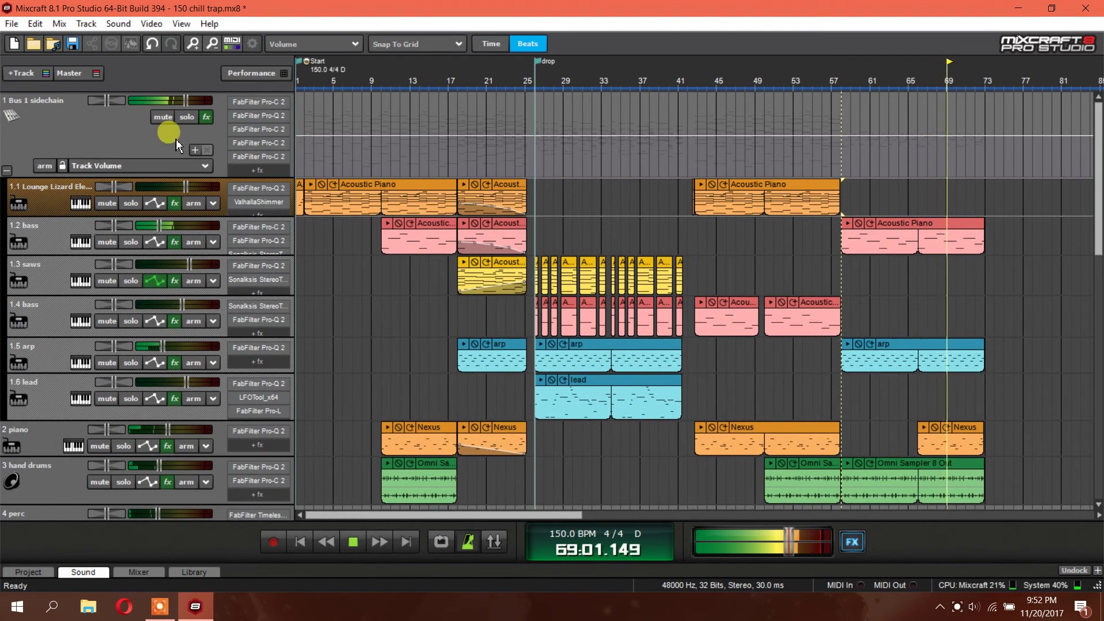
- Select all the UD Dubstep Hats-02 clips between bars 34 and 41 and copy them
left_click_drag(1095, 152, 1089, 435)
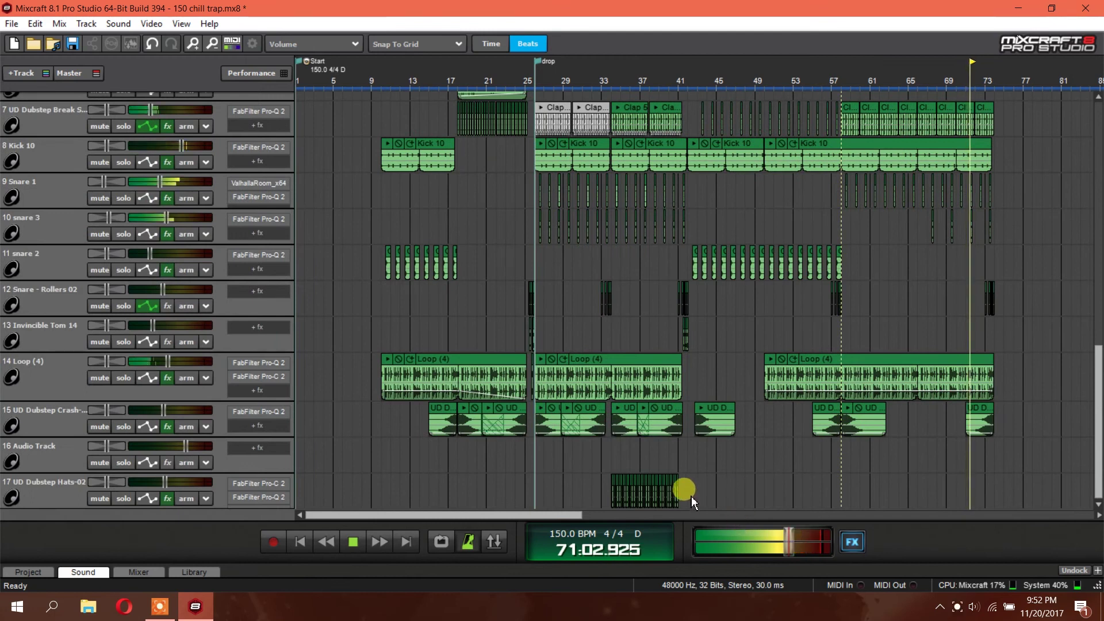
left_click_drag(696, 489, 595, 494)
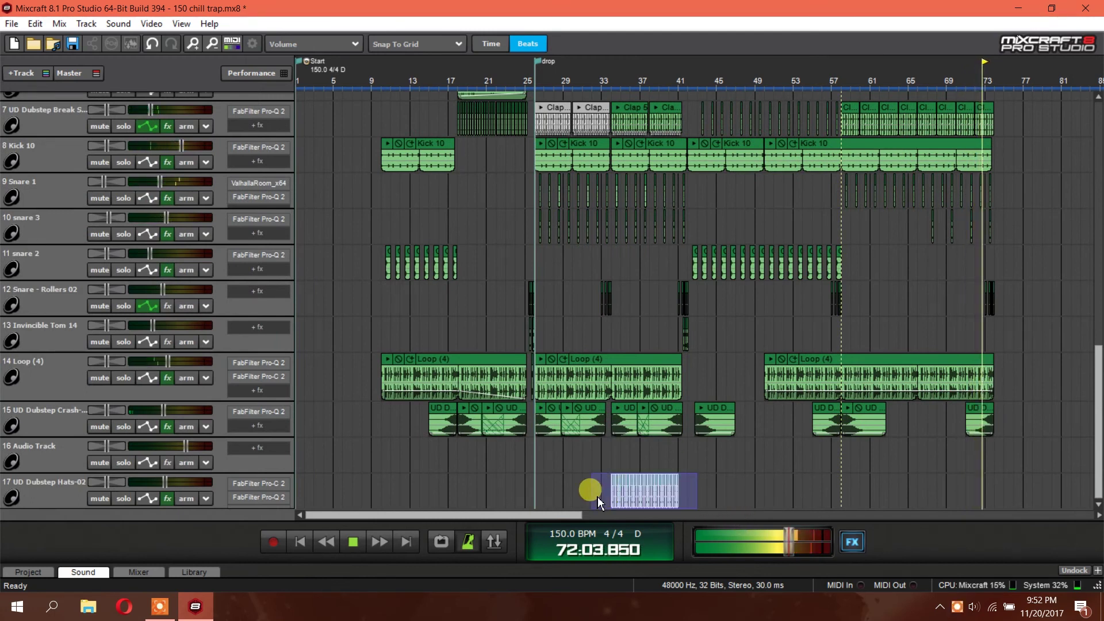
key("ctrl+c")
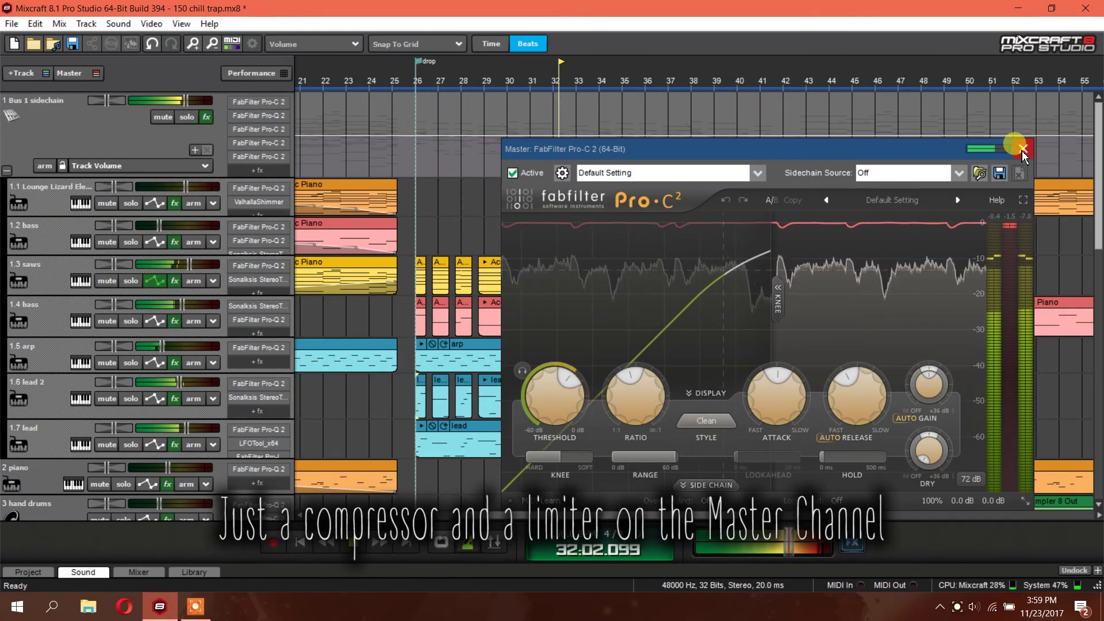
- Close the master channel's Pro-C 2 compressor, then open its Pro-L limiter, review the gain and close it
left_click(1022, 149)
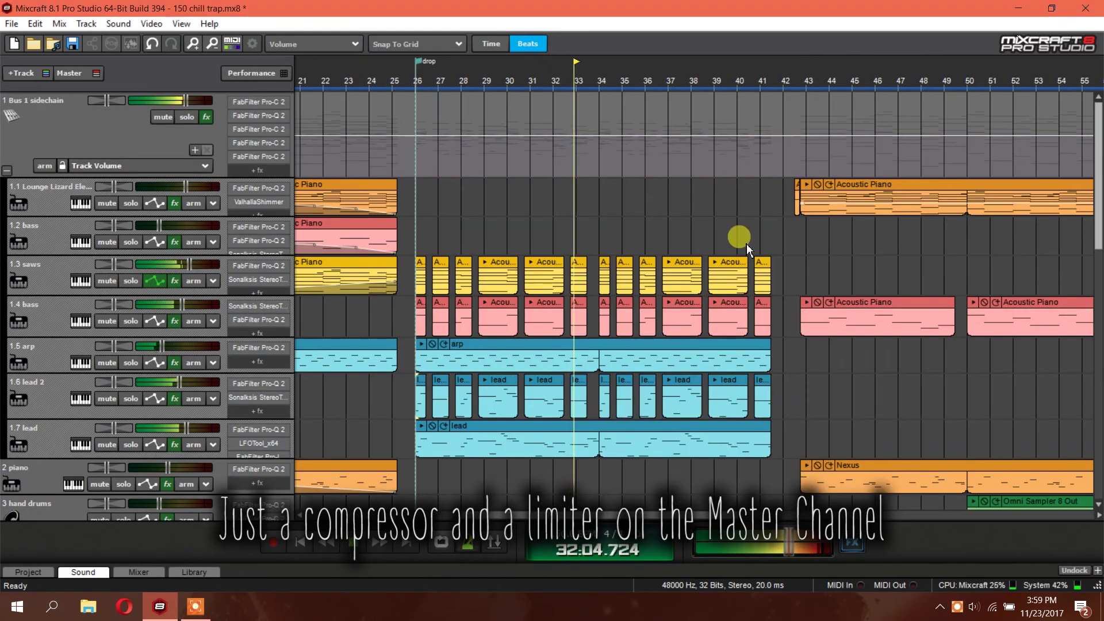
left_click(852, 541)
left_click(650, 135)
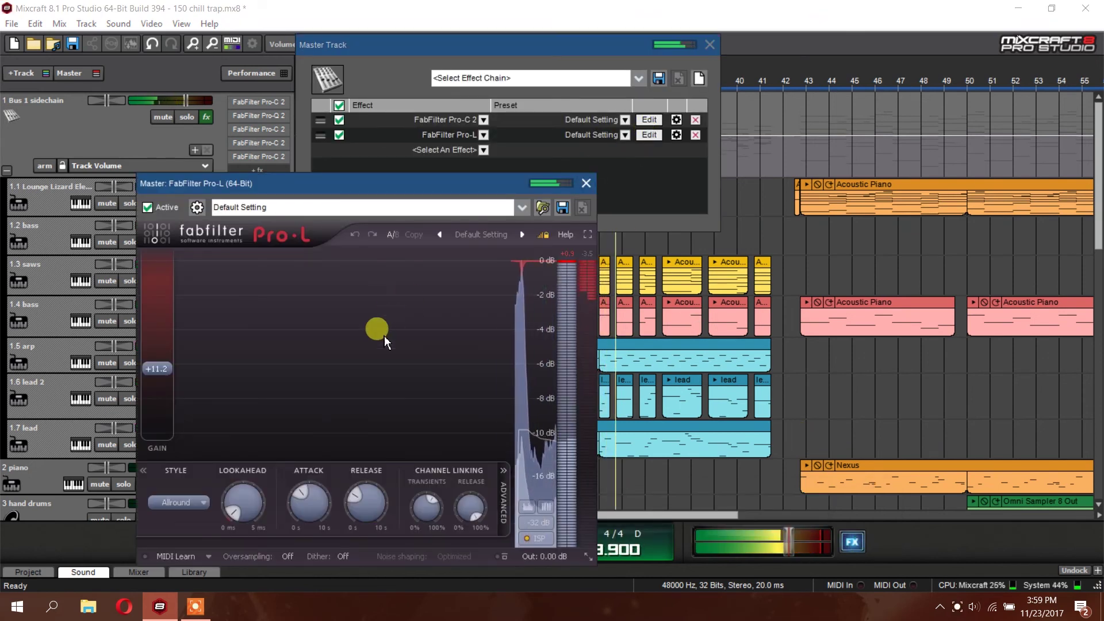
mouse_move(157, 367)
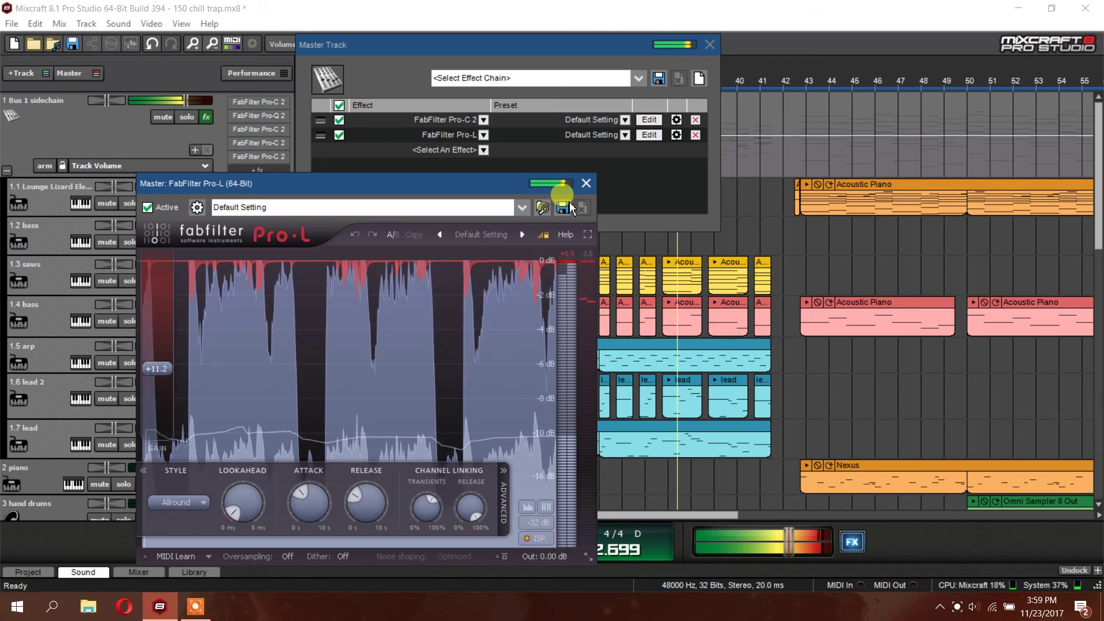
left_click(587, 184)
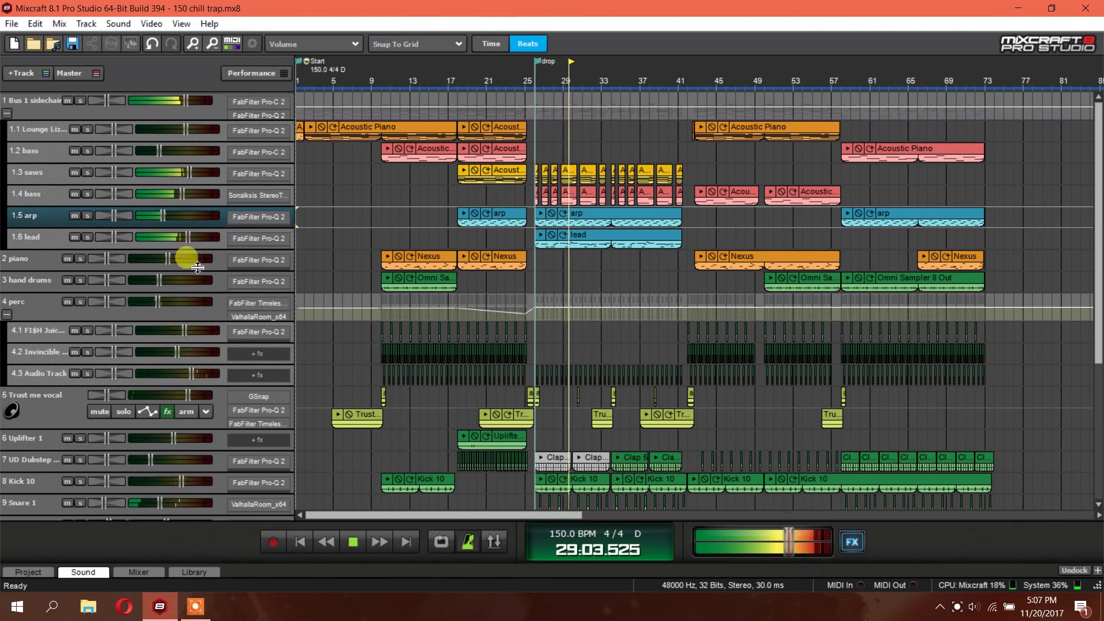
- Select the lead track and check its volume level while the drop plays
left_click(188, 239)
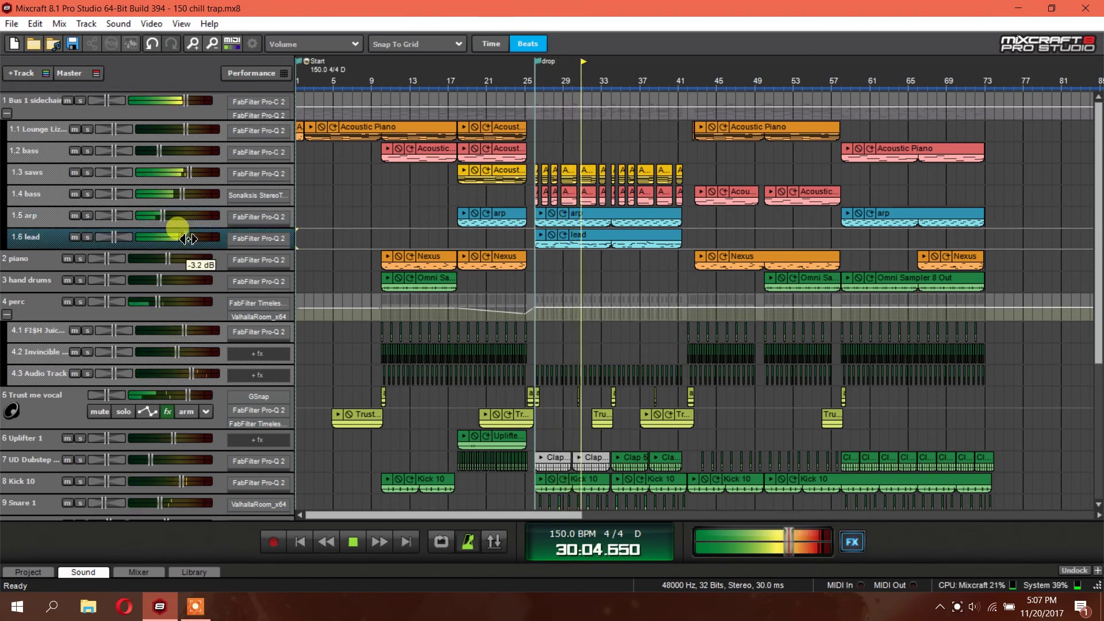